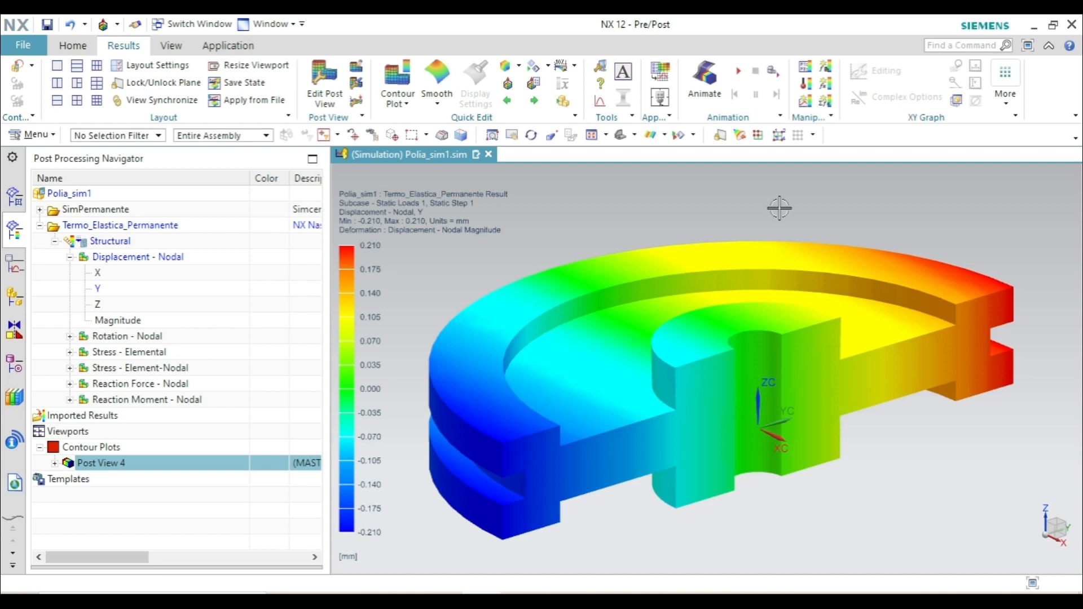
- Return from the results to the simulation and create a Simcenter Thermal/Flow thermal solution named SimTransiente
left_click(18, 69)
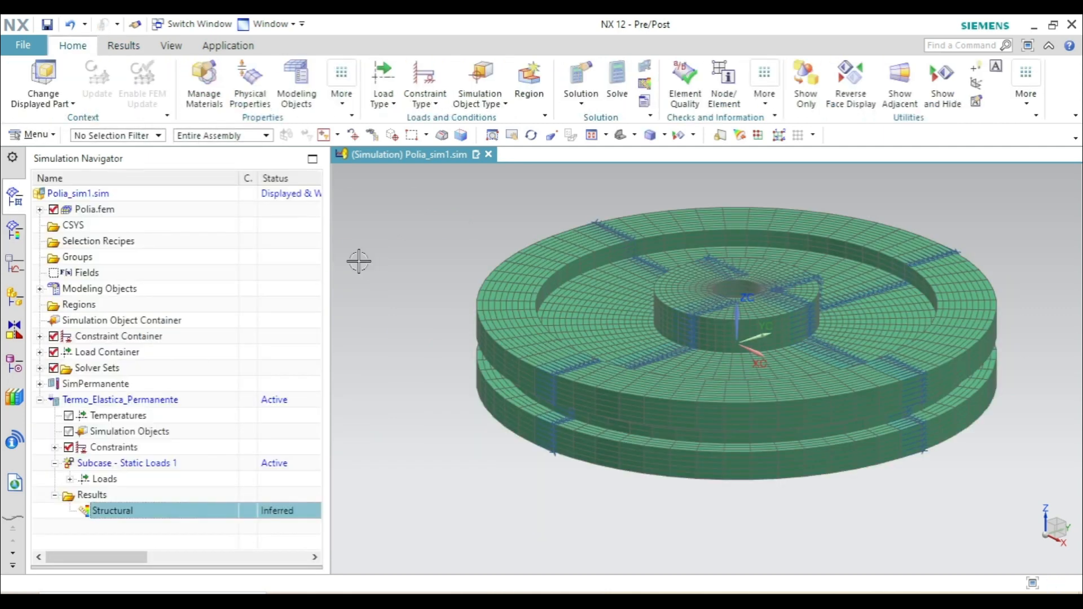
left_click(40, 400)
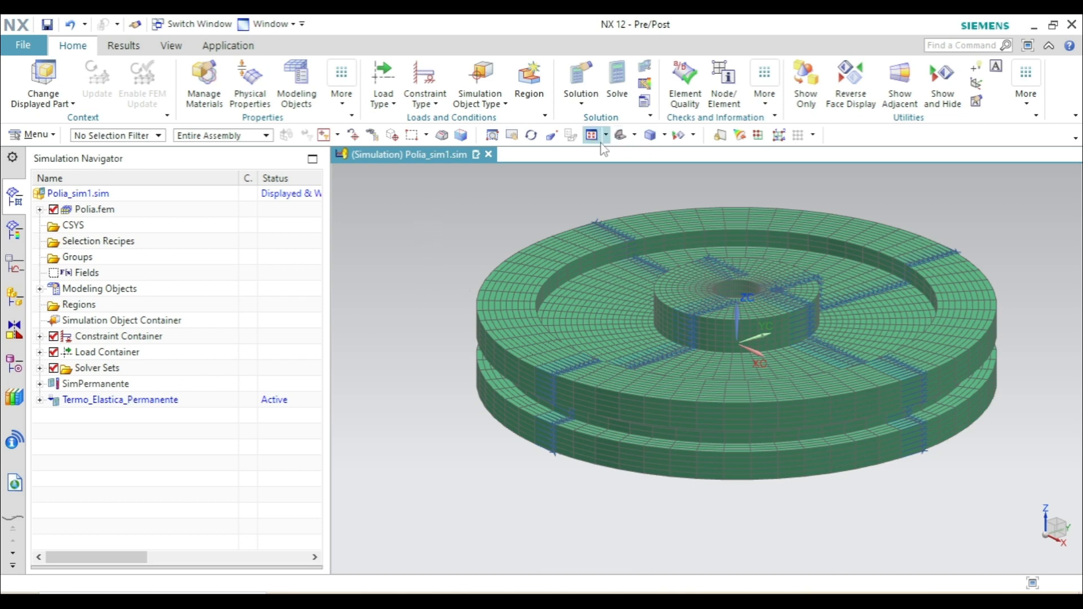
left_click(584, 75)
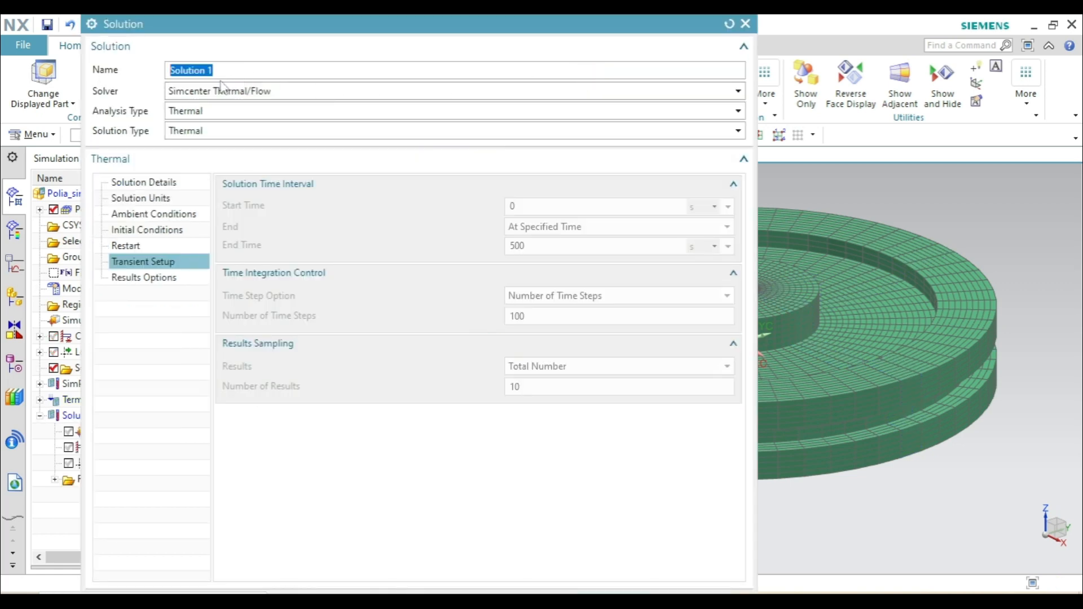
type("sim")
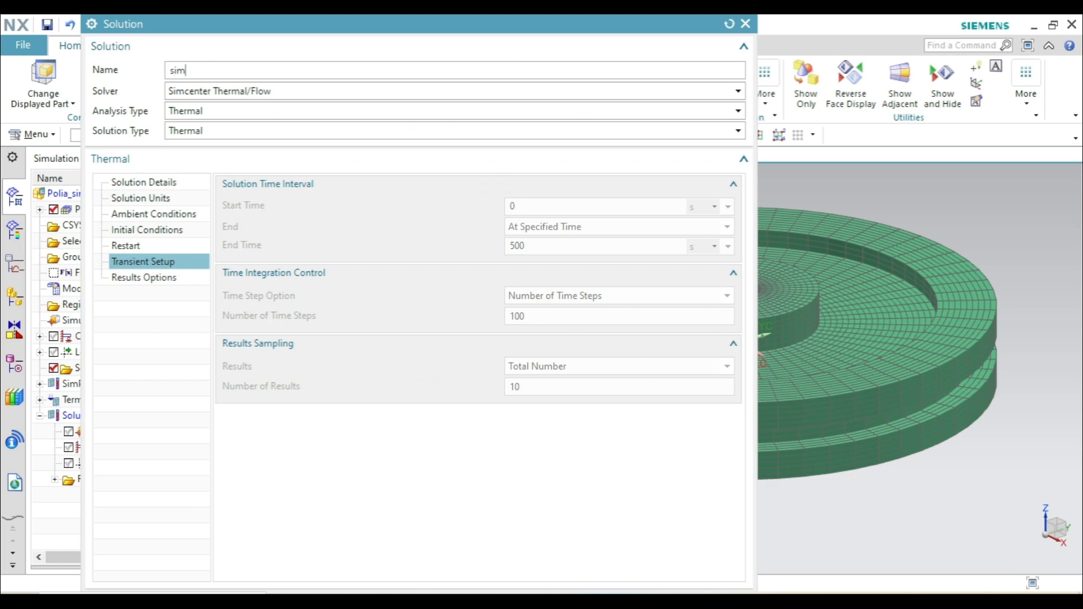
type("Transiente")
left_click(174, 70)
key("BackSpace")
type("S")
- Set the solution type in the solution details of SimTransiente to Transient
left_click(145, 182)
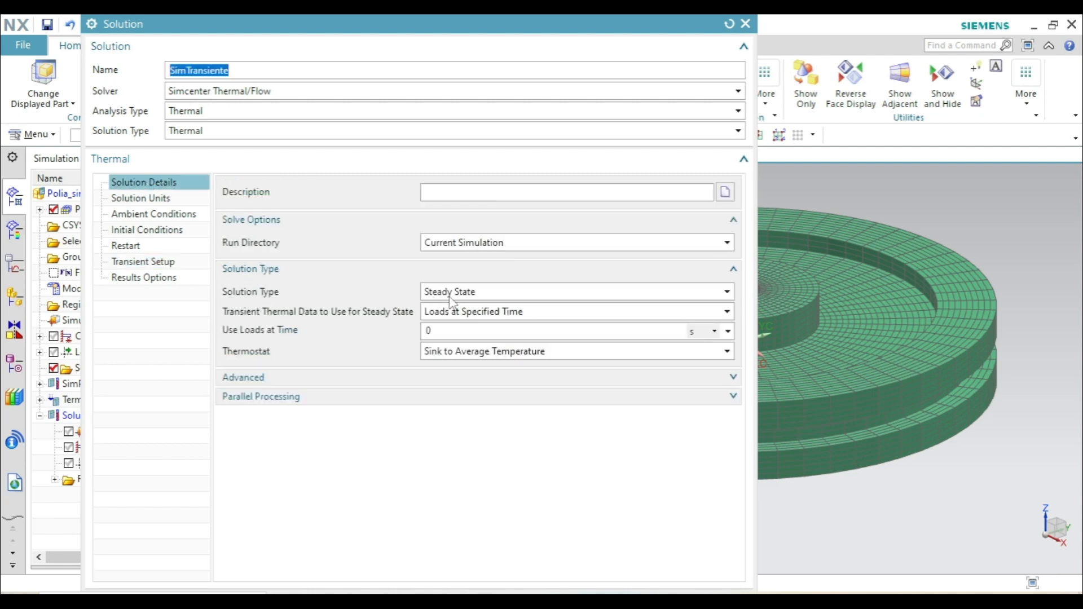
left_click(497, 294)
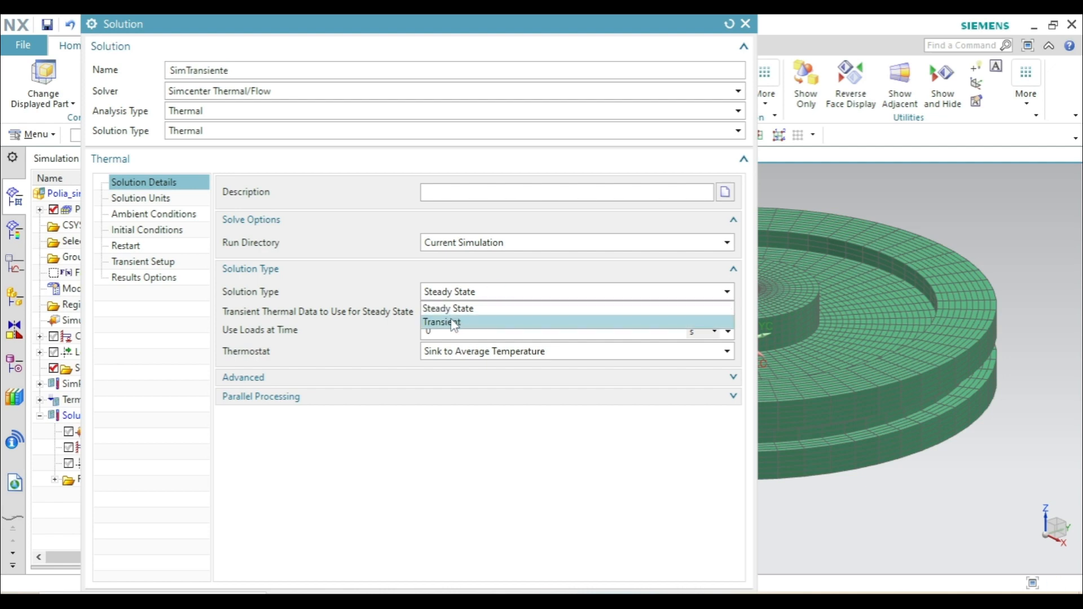
left_click(510, 323)
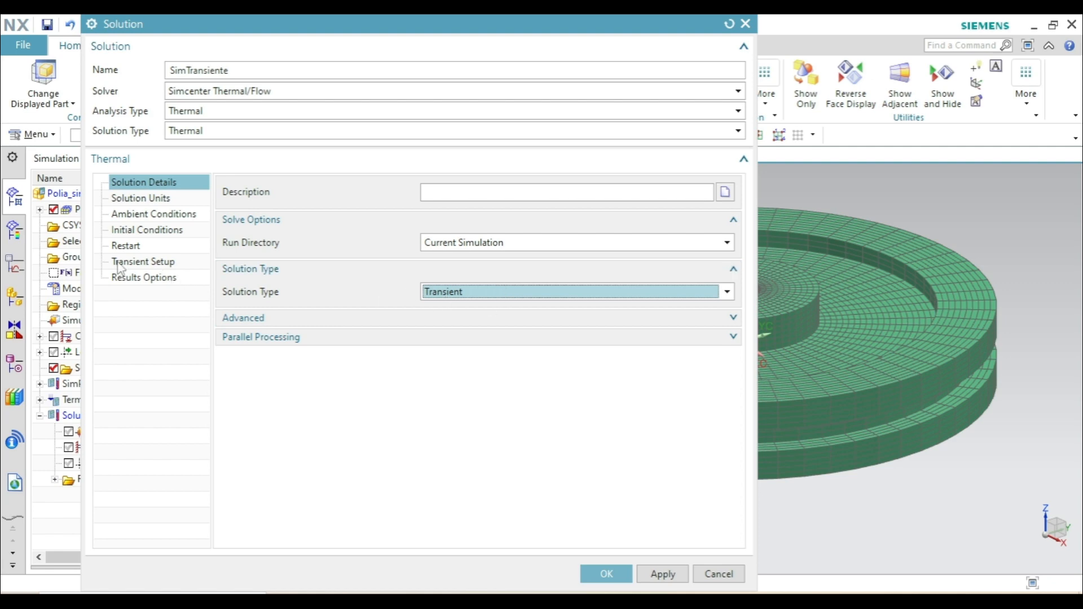
- In the transient setup, set the end time to 3600 s and the number of results to 60
left_click(170, 263)
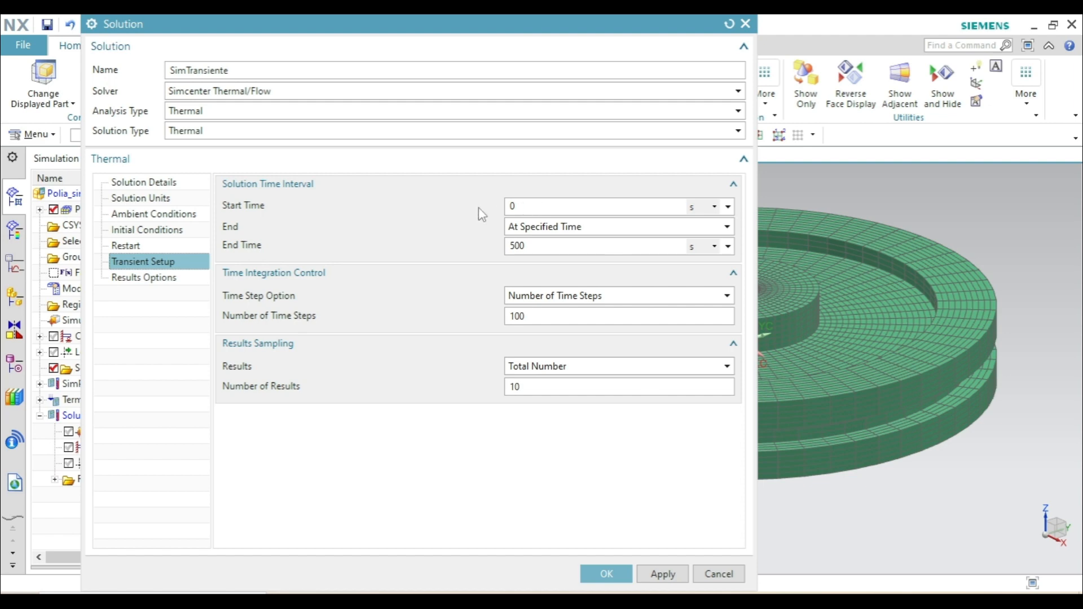
double_click(528, 246)
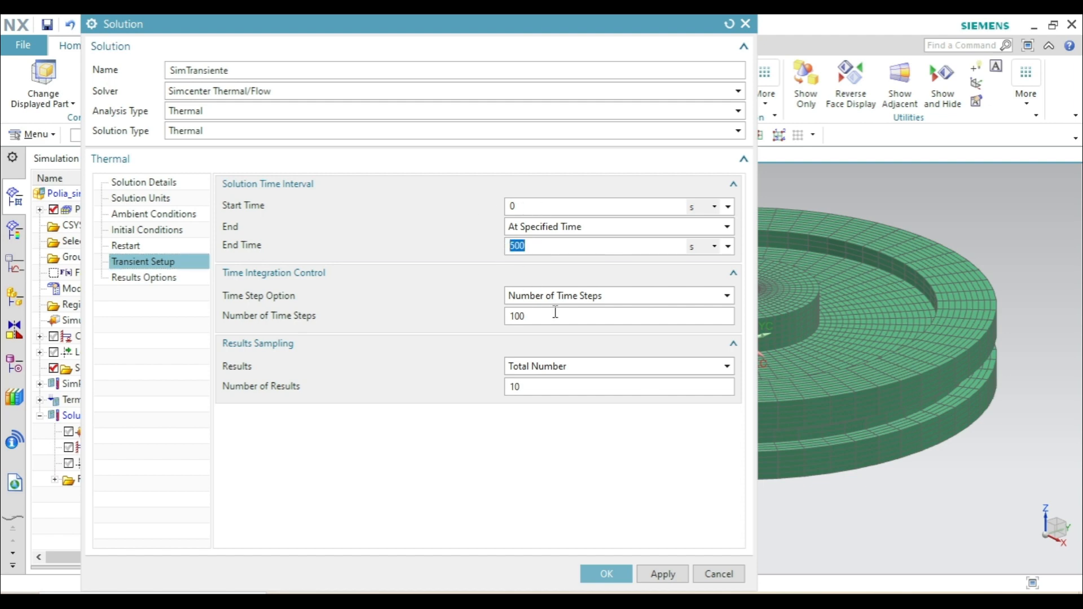
type("3600")
left_click_drag(542, 387, 500, 393)
type("60")
- Set the ambient fluid temperature to 25 °C and a uniform initial temperature of 25 °C, and accept the solution
left_click(404, 269)
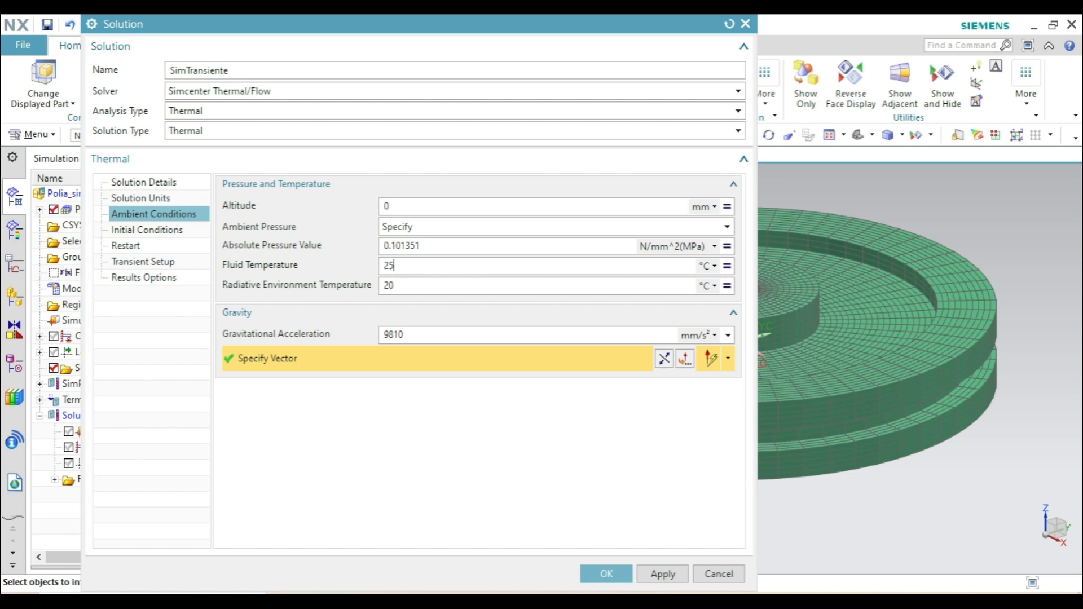
left_click(152, 232)
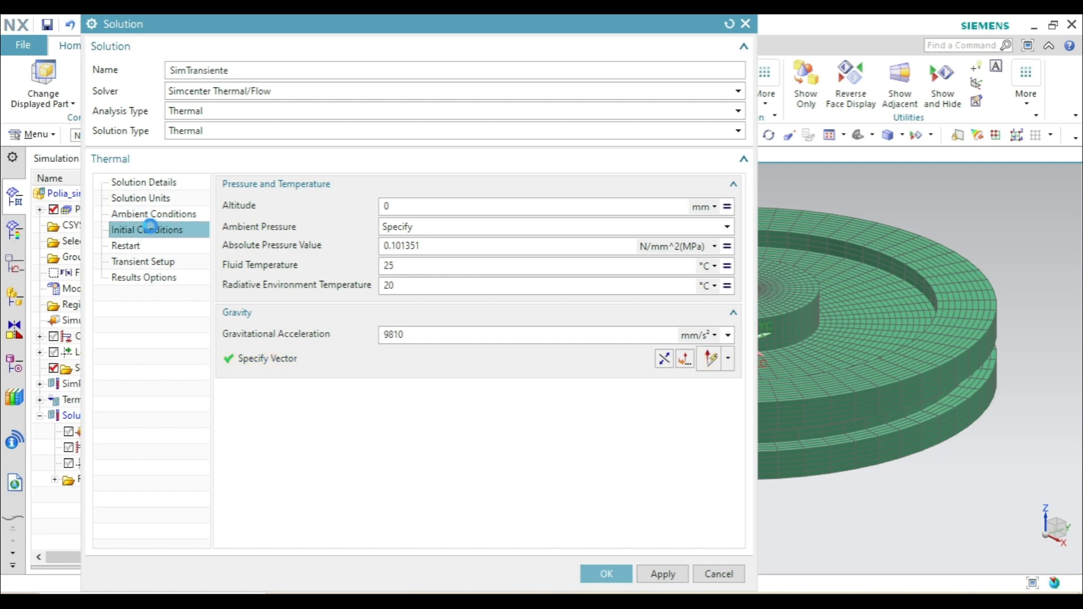
left_click(534, 192)
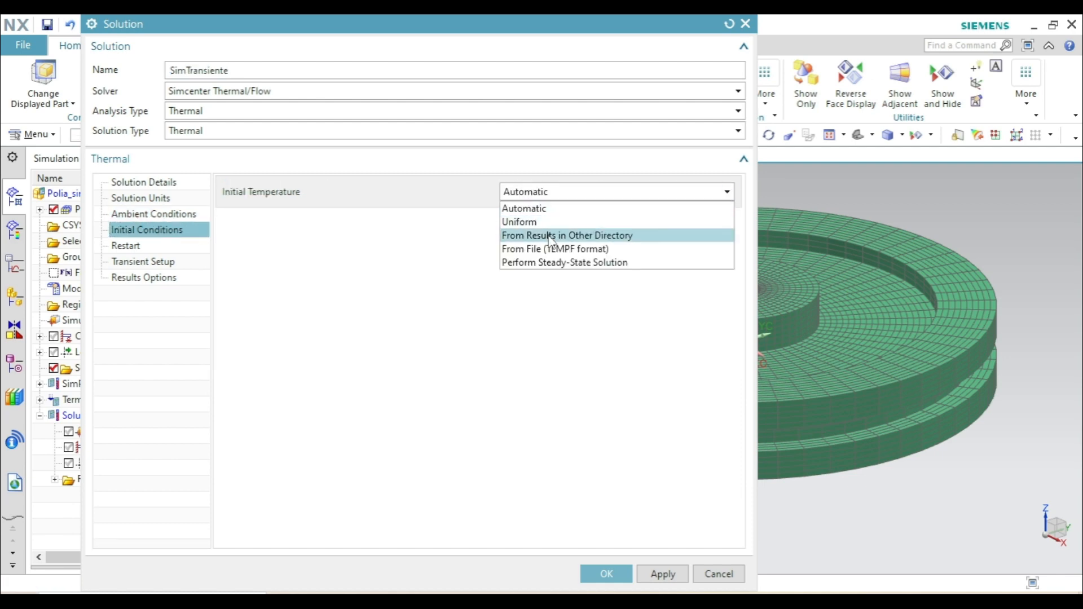
left_click(528, 222)
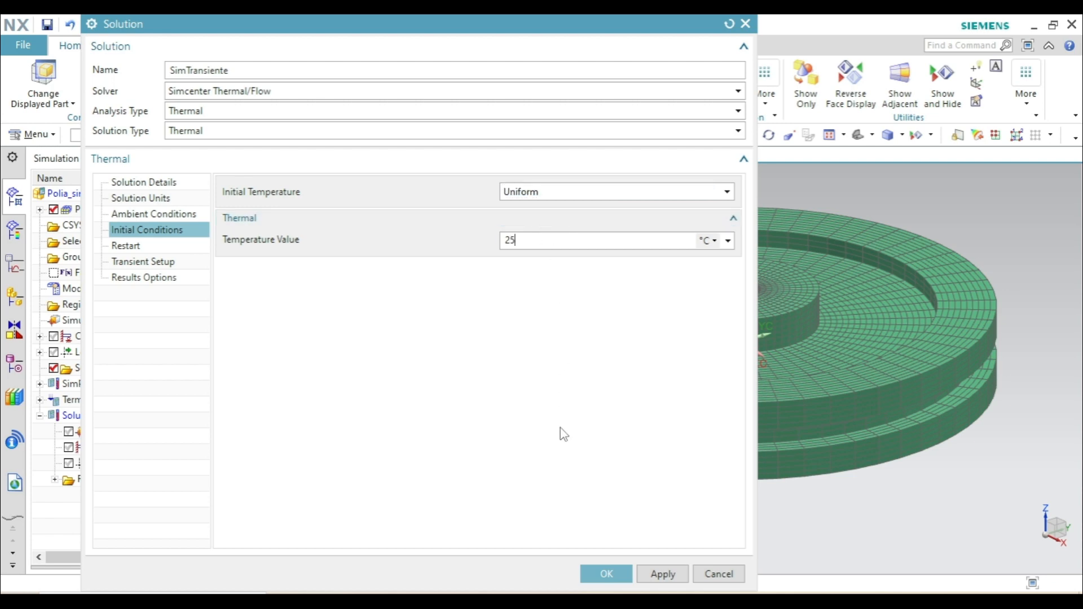
left_click(607, 575)
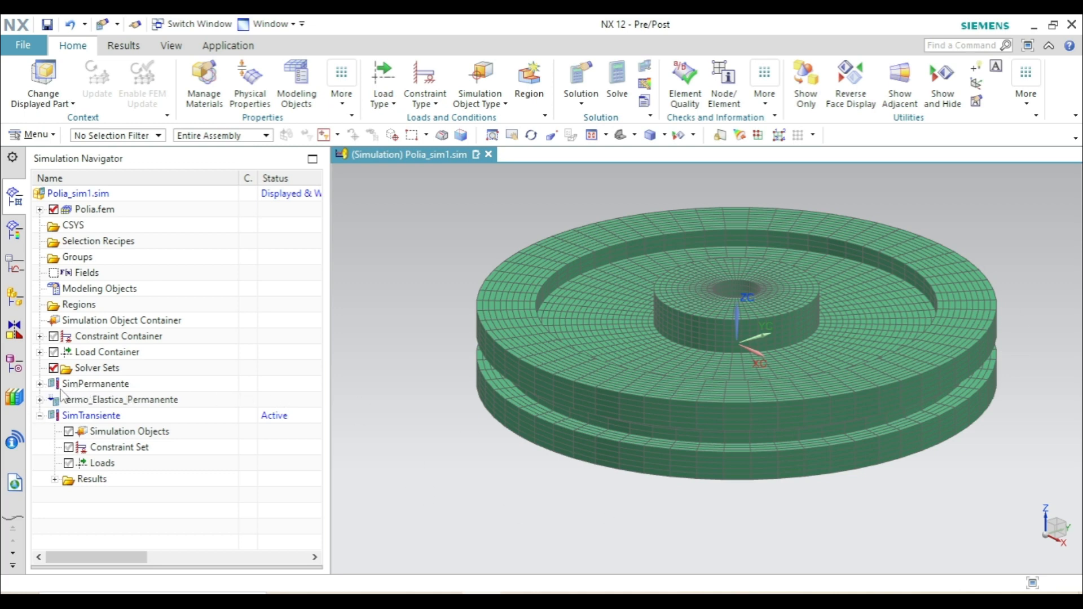
- Reuse the Convection to Environment(1) constraint from SimPermanente in the constraint set of SimTransiente
left_click(39, 384)
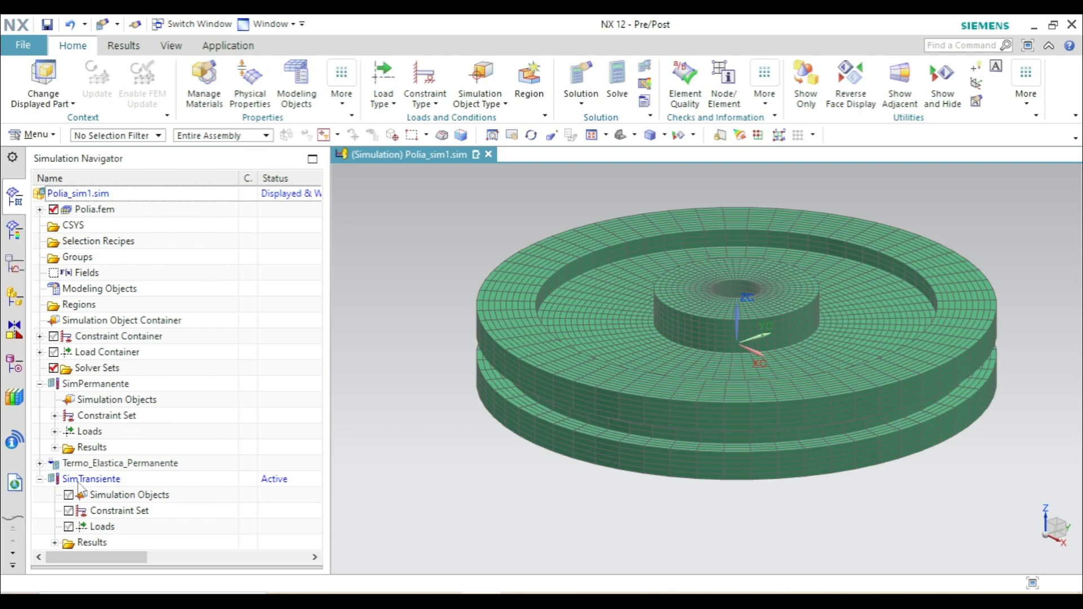
left_click(55, 416)
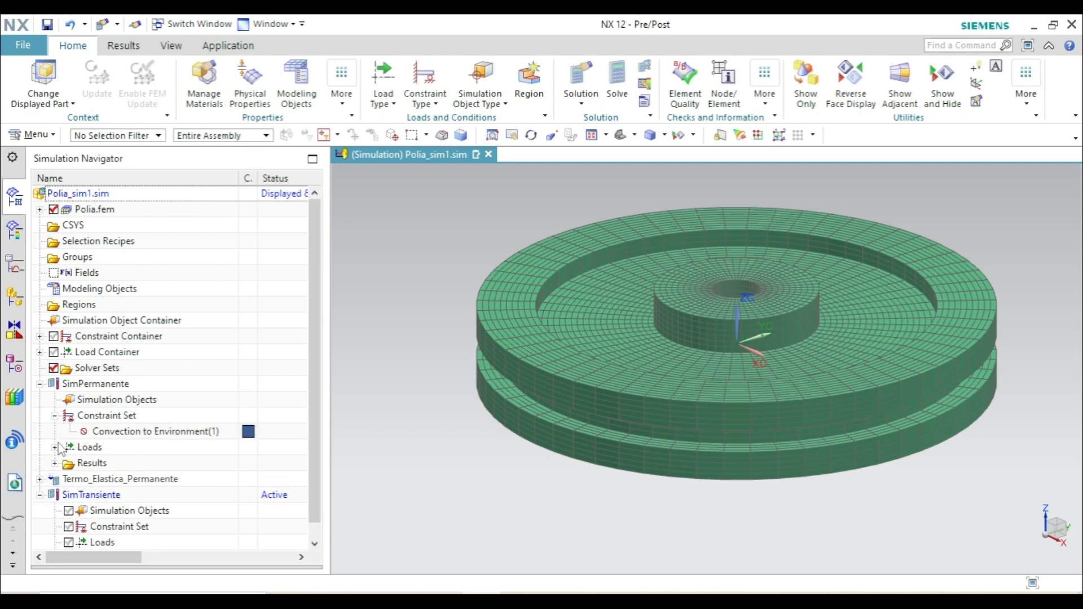
left_click(55, 447)
scroll(121, 435, "down", 1)
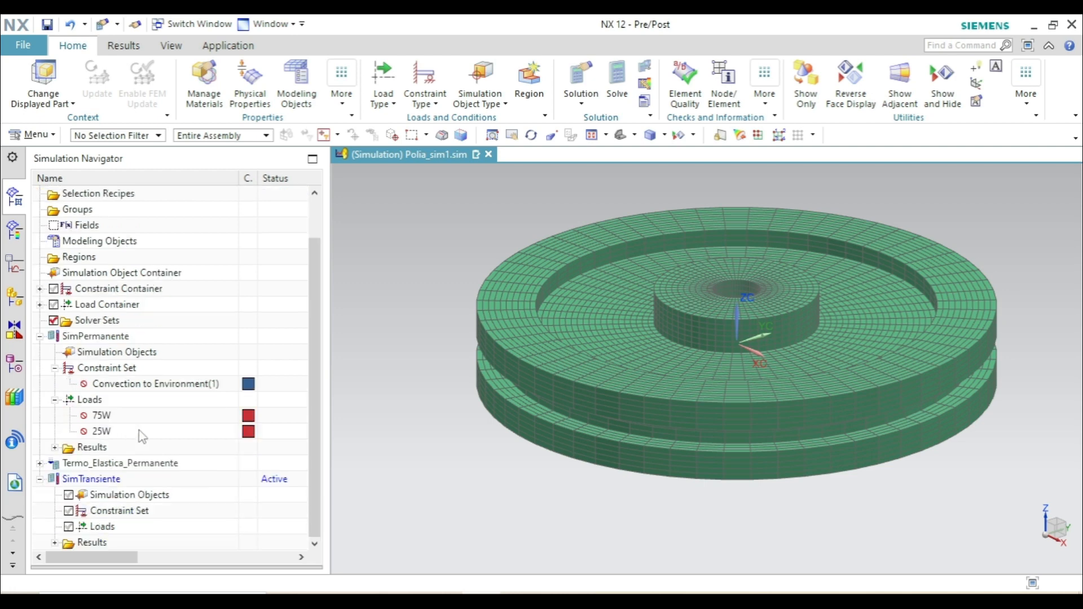
left_click(134, 384)
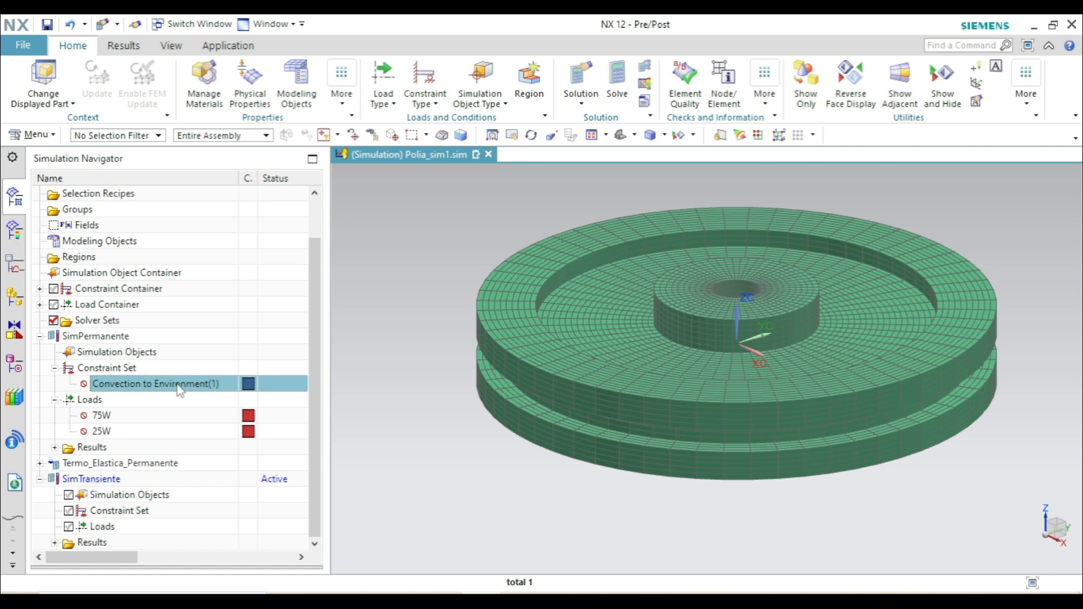
left_click_drag(191, 390, 120, 515)
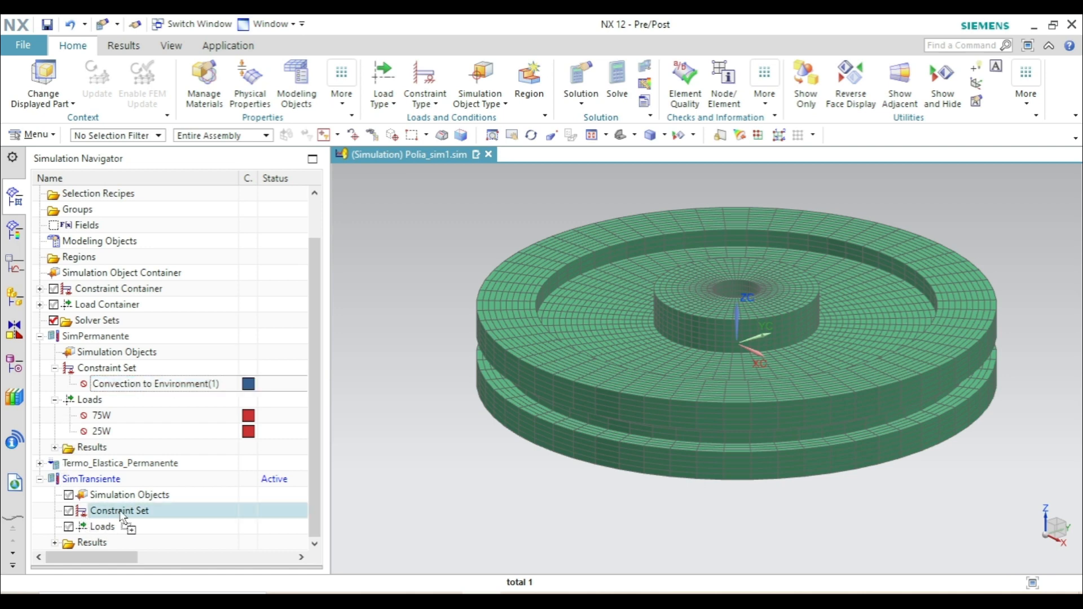
left_click_drag(120, 514, 99, 512)
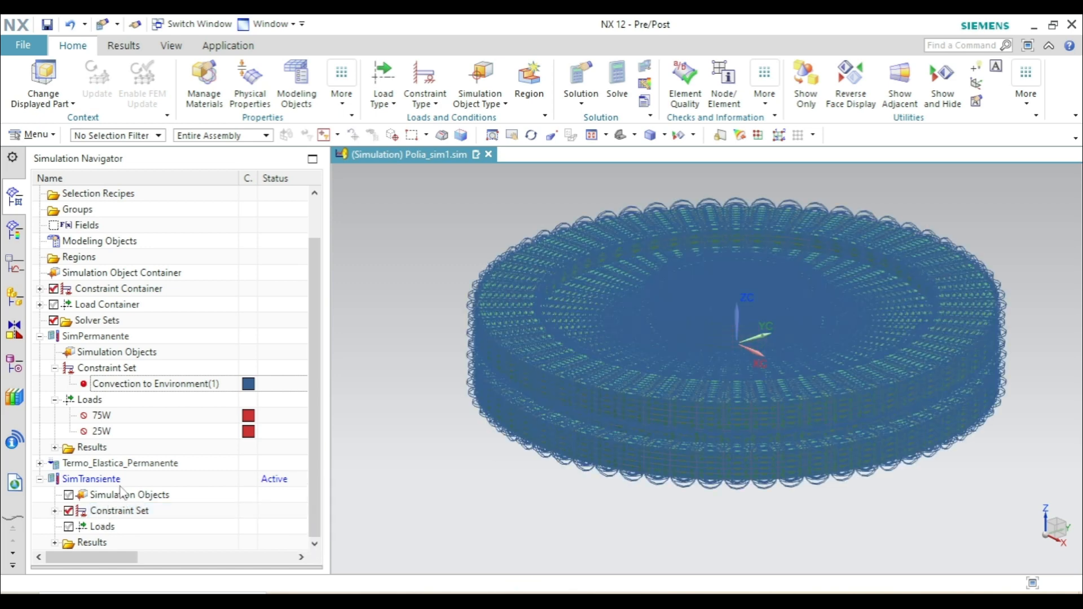
- Add the 75W and 25W loads from SimPermanente to the loads of SimTransiente and check the assigned conditions
left_click_drag(105, 419, 107, 533)
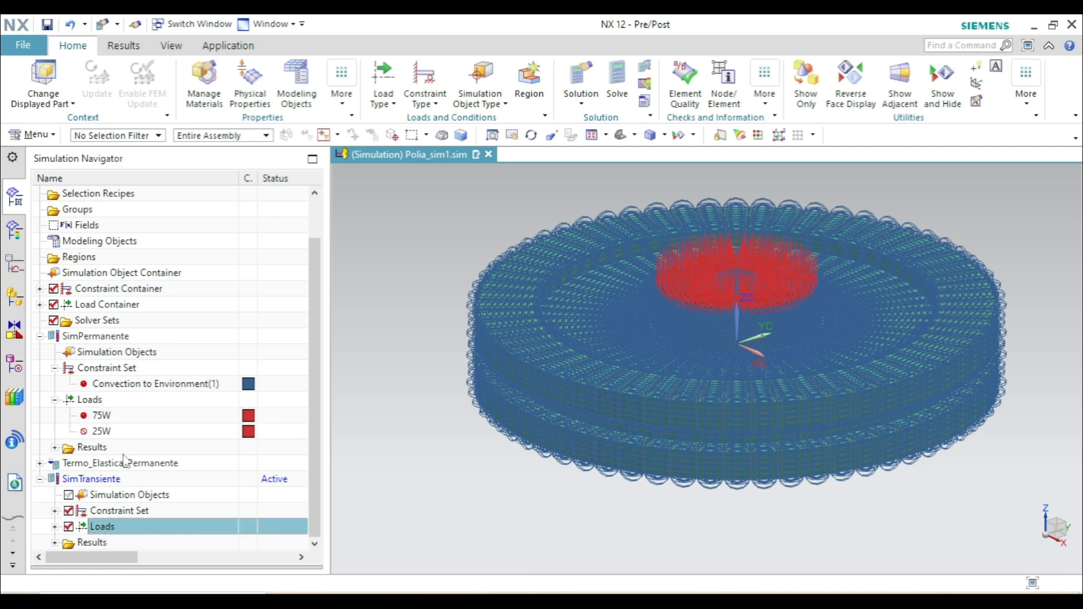
left_click_drag(108, 436, 106, 530)
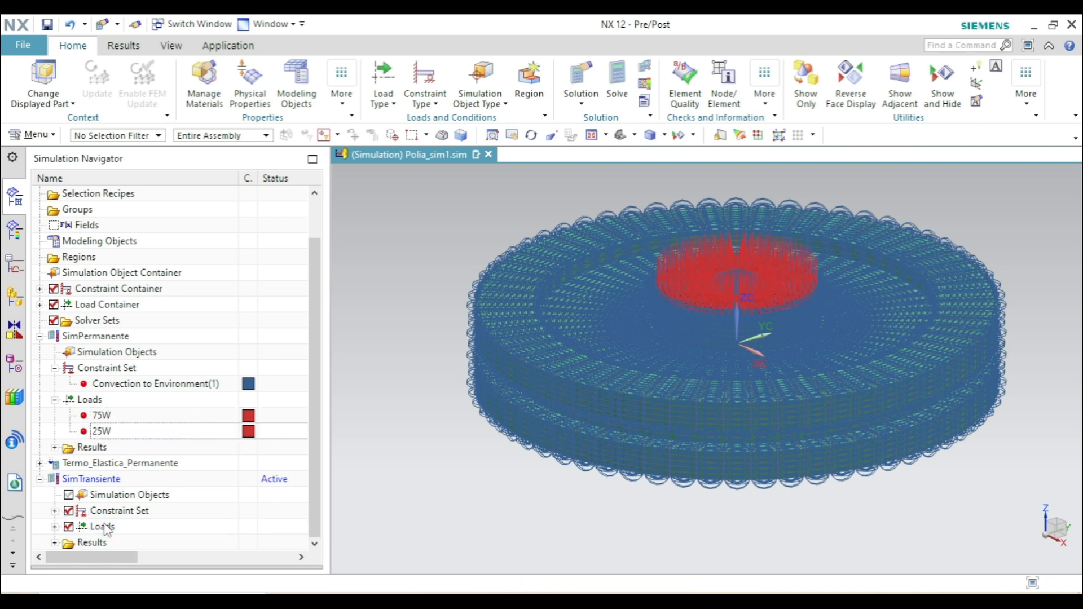
left_click(54, 368)
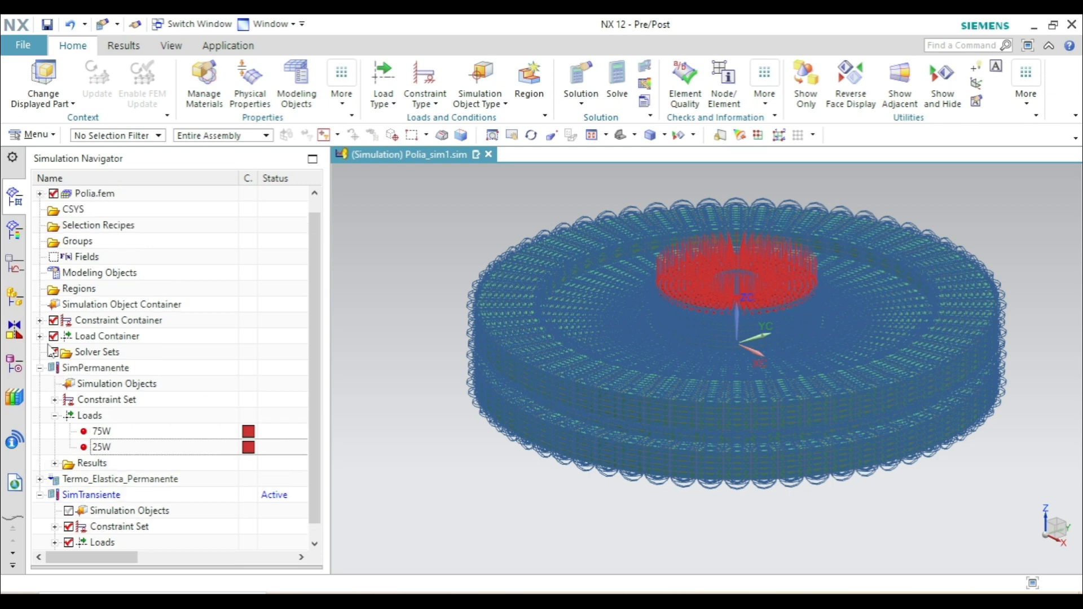
left_click(40, 367)
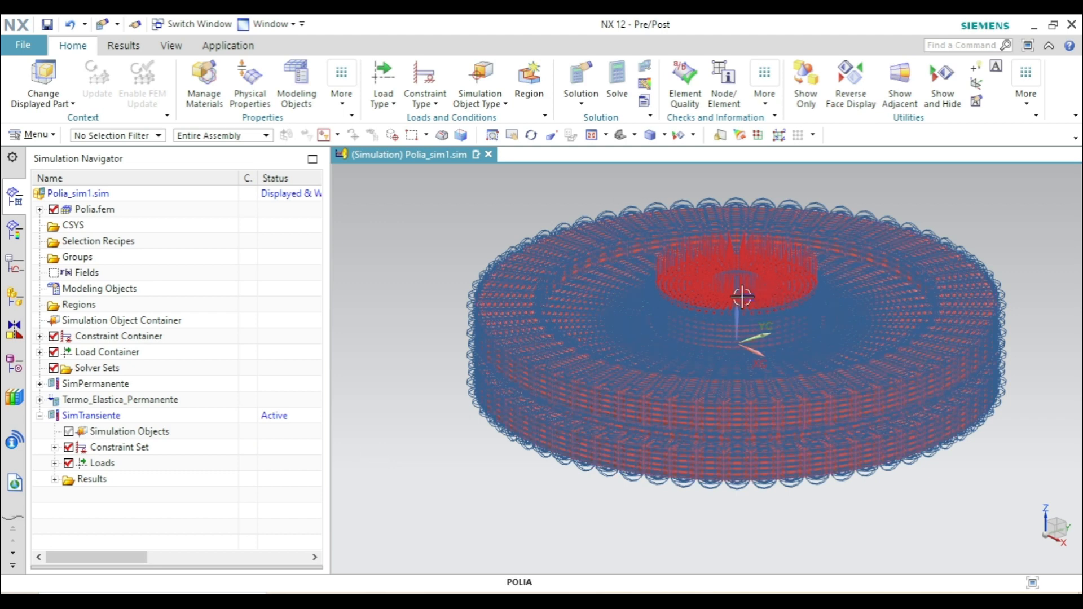
left_click(55, 447)
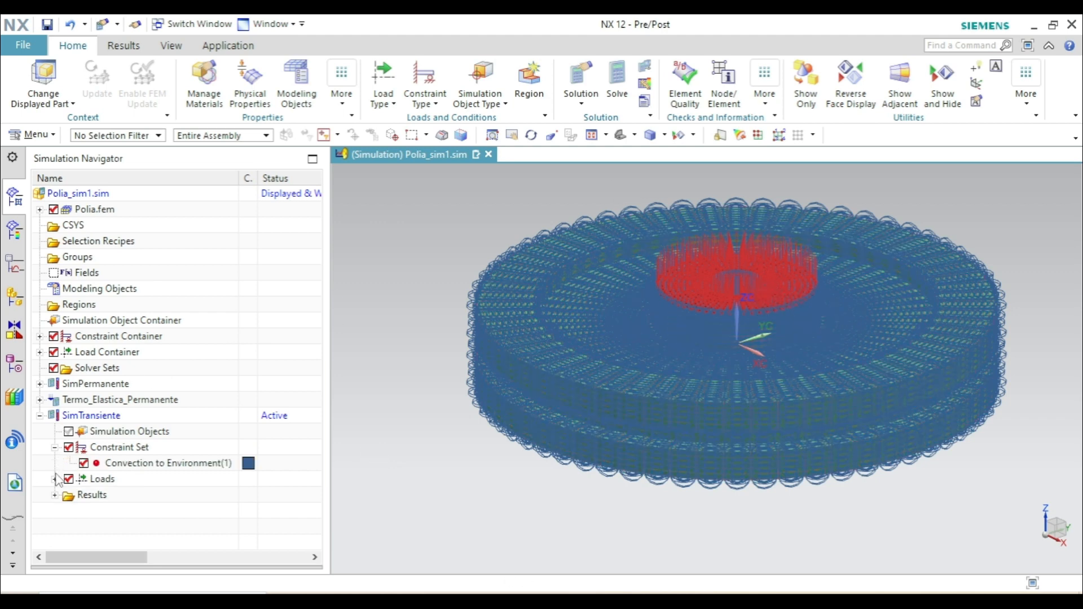
left_click(55, 479)
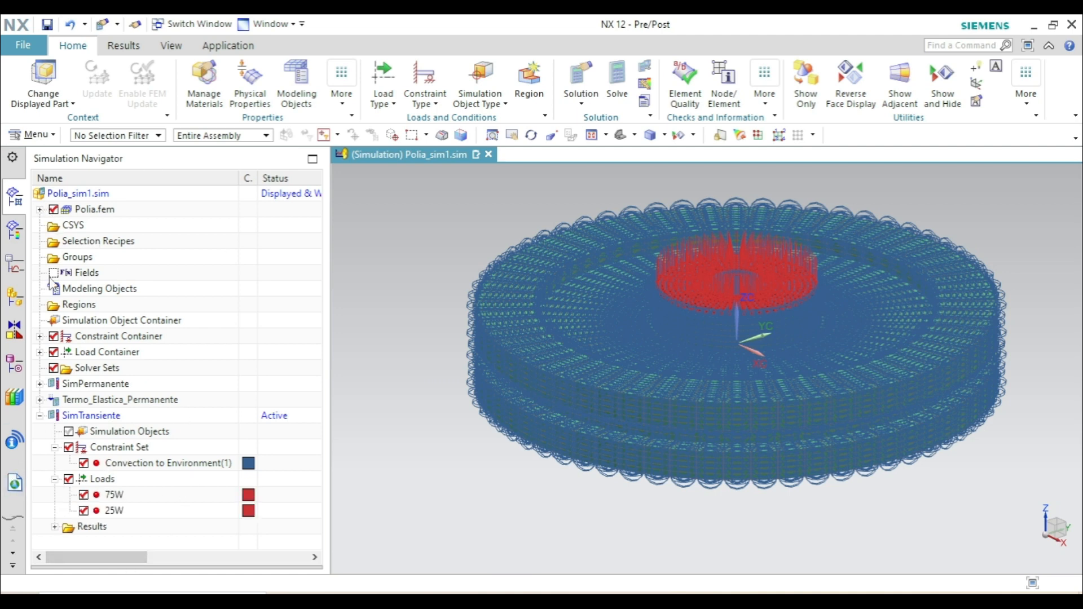
left_click(40, 416)
- Edit the attribute overrides of the Solid(1) mesh collector in Polia.fem and apply the material override with Aluminum_5086
left_click(39, 210)
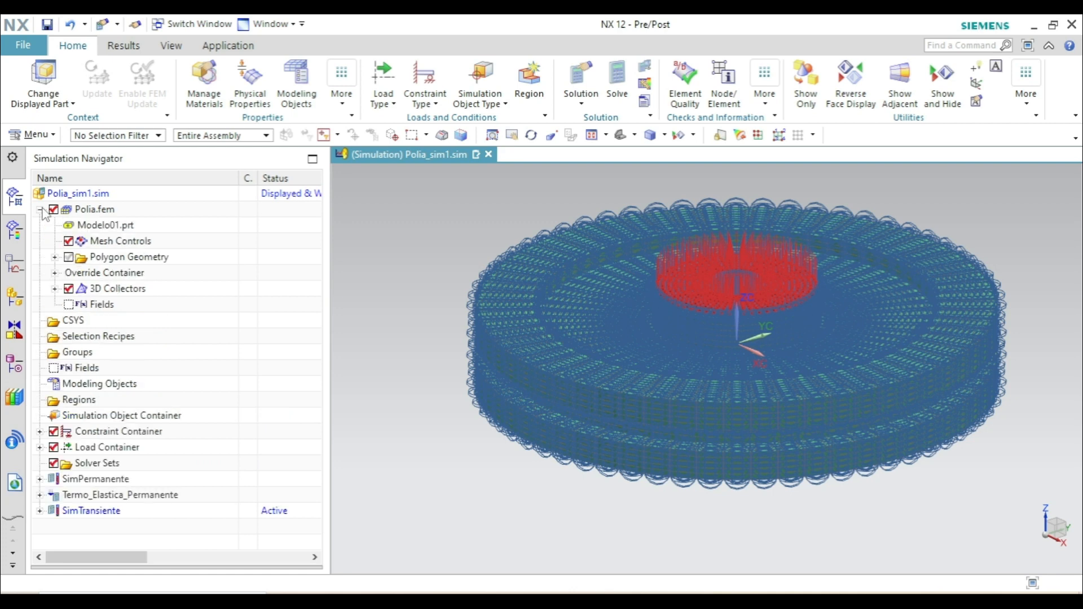
left_click(55, 289)
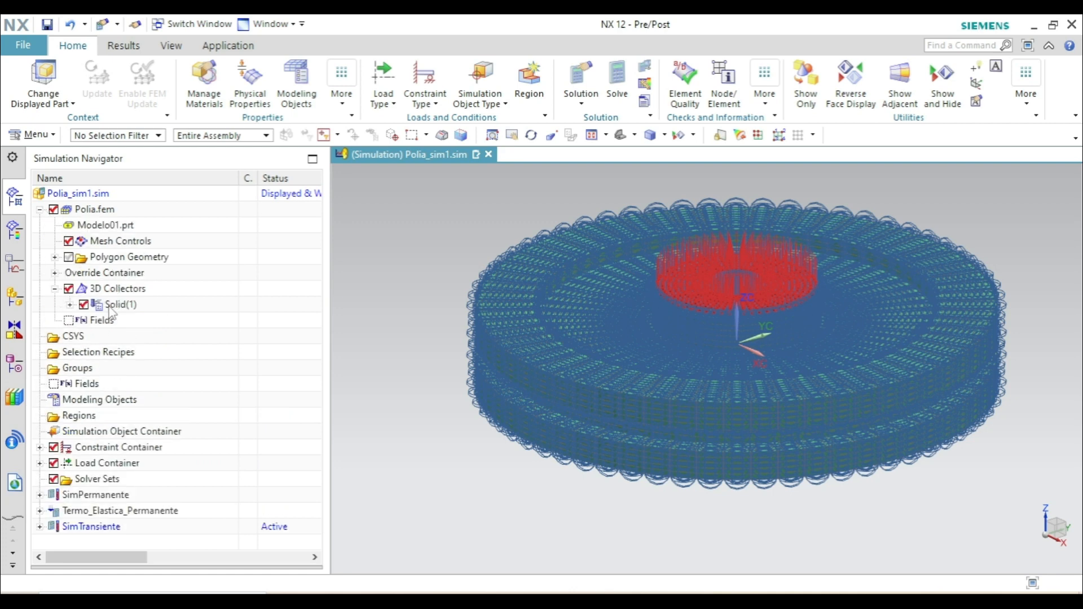
right_click(133, 304)
left_click(162, 355)
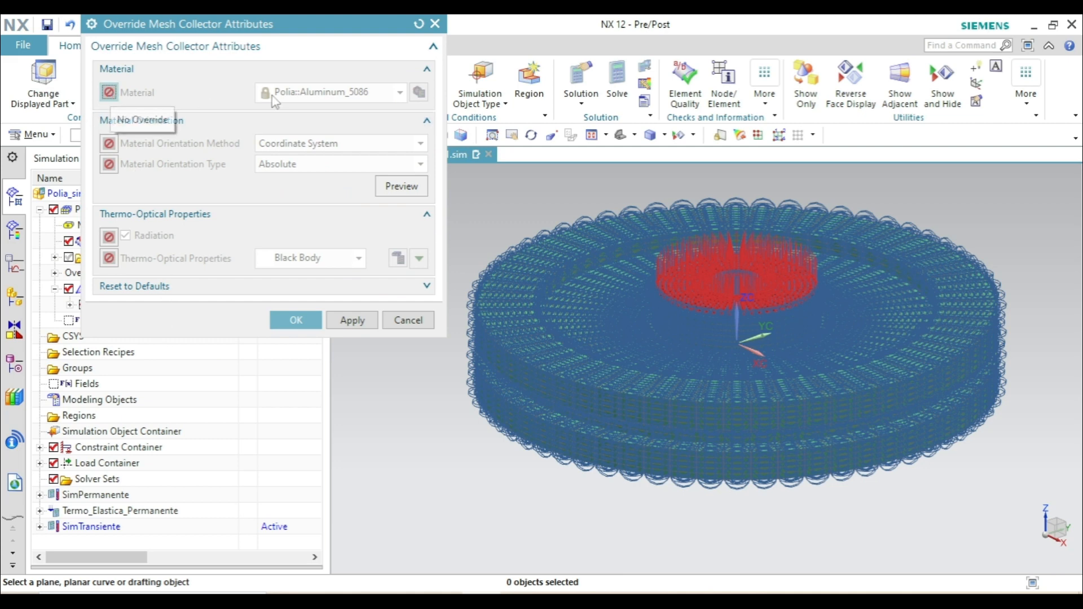
left_click(109, 94)
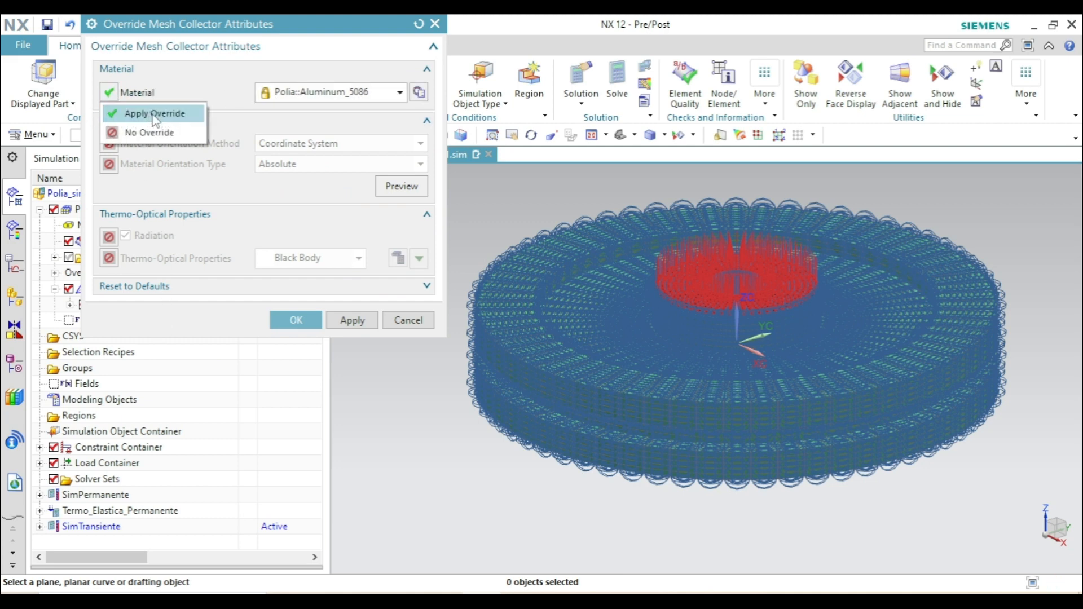
left_click(154, 113)
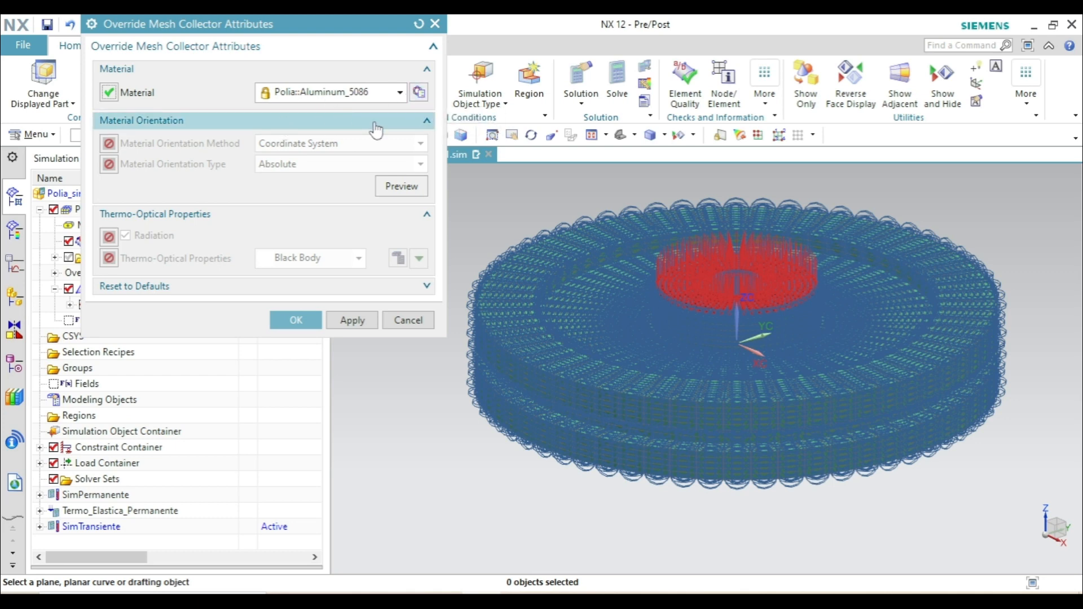
- Apply overrides to the mesh collector's material orientation method, Coordinate System, and orientation type, Absolute
left_click(109, 144)
left_click(134, 164)
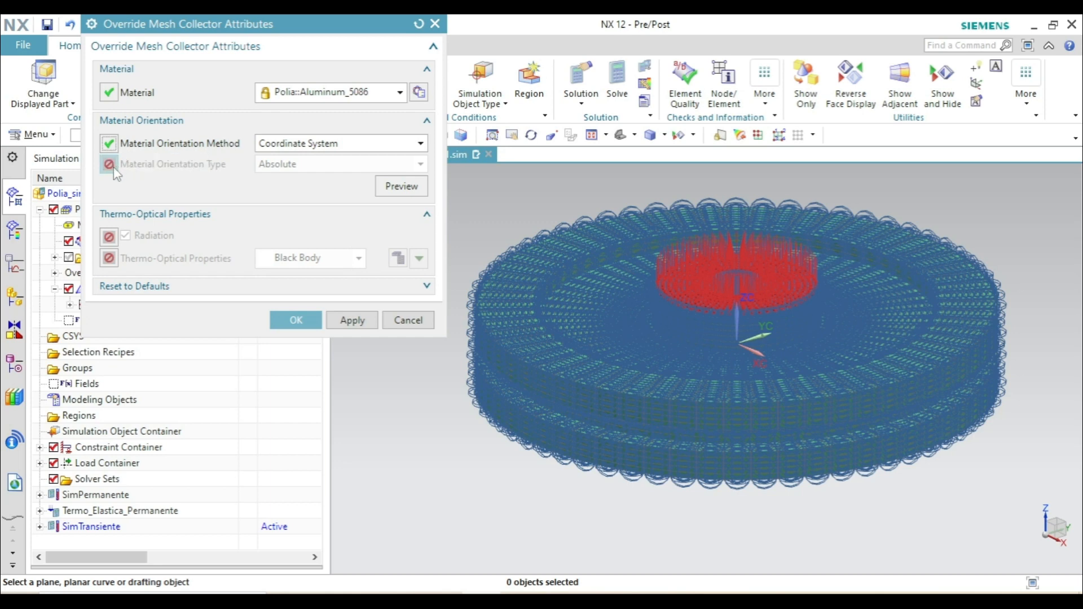
left_click(109, 165)
left_click(134, 184)
- Apply overrides to the collector's radiation and Black Body thermo-optical properties, and accept the attribute overrides
left_click(109, 237)
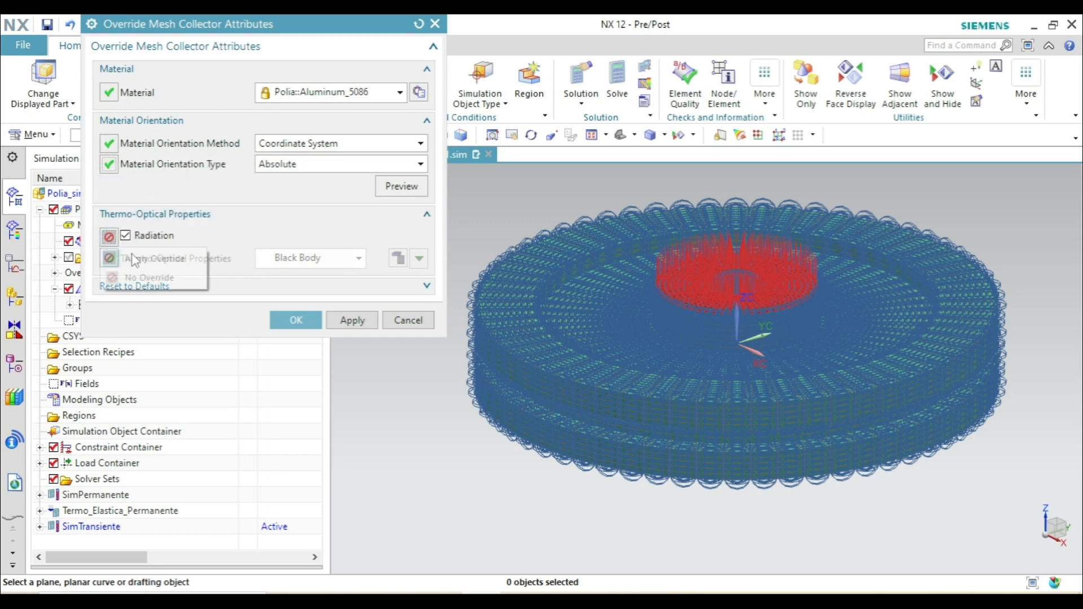
left_click(135, 257)
left_click(109, 259)
left_click(135, 279)
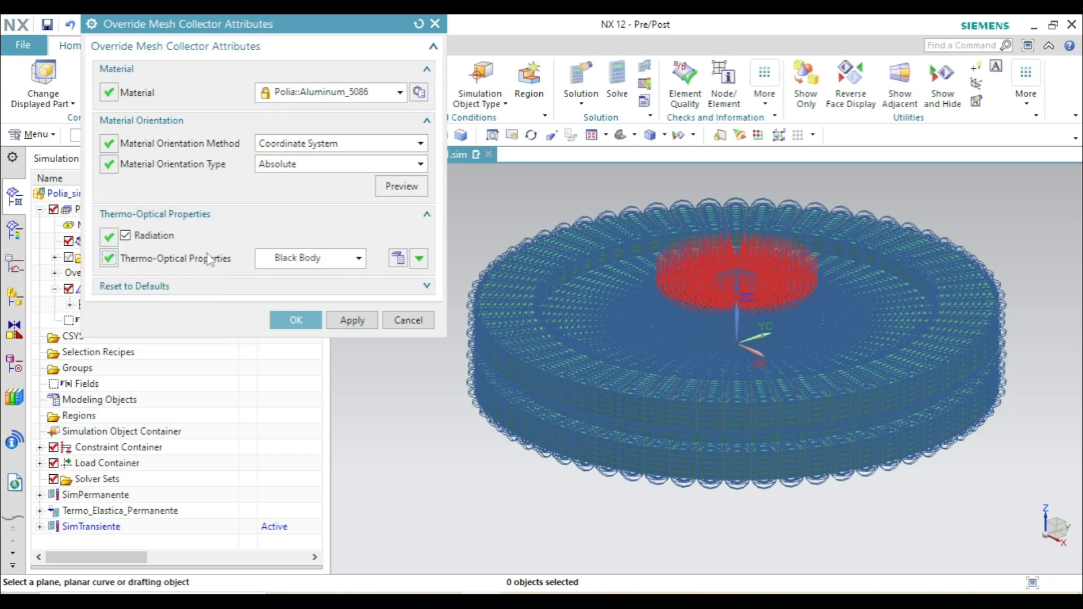
left_click(287, 326)
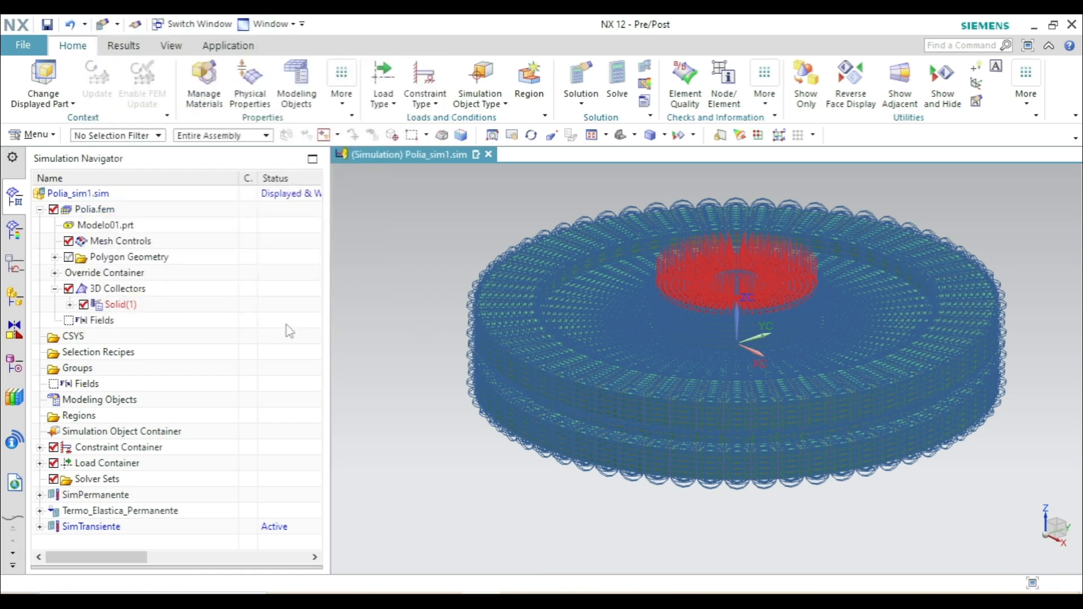
- Solve the SimTransiente solution and open its Thermal results
left_click(618, 88)
left_click(226, 401)
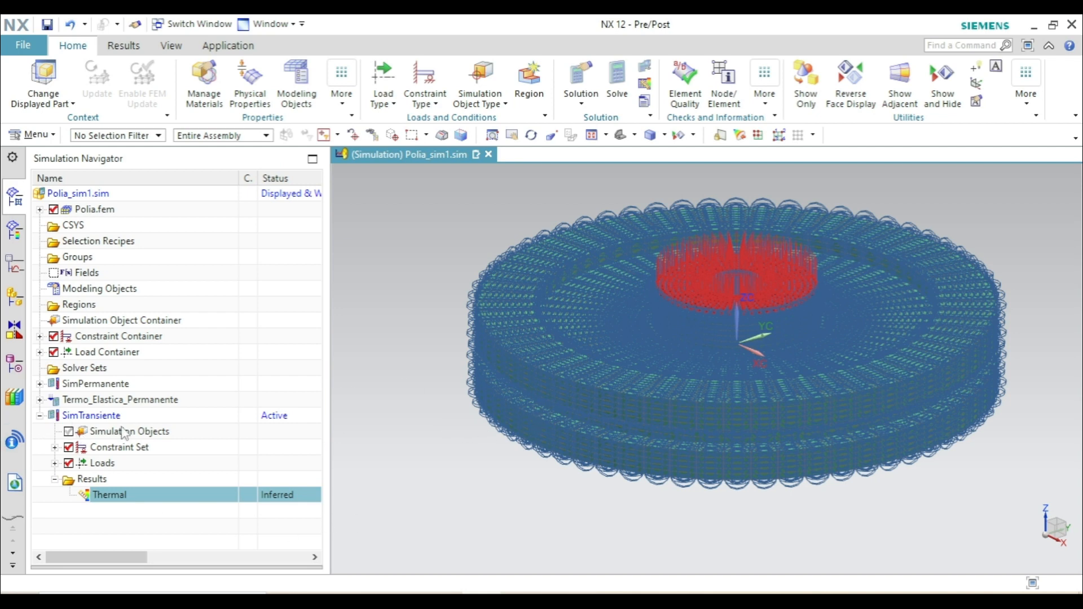
double_click(101, 496)
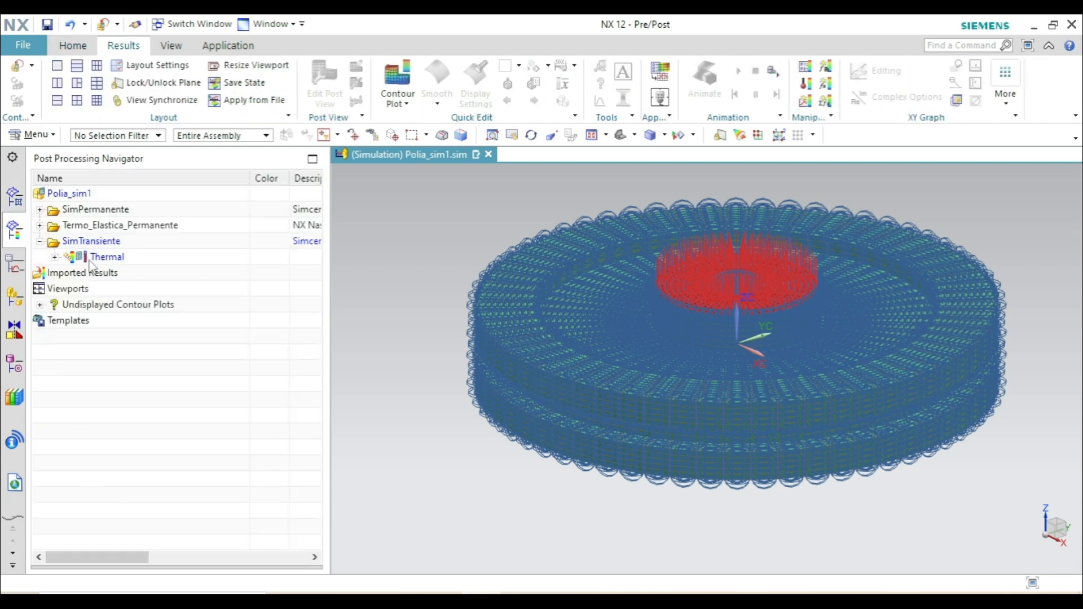
- Examine the time increments of the SimTransiente thermal results from first to last, including the result types stored in the final increment
left_click(54, 258)
scroll(155, 262, "down", 17)
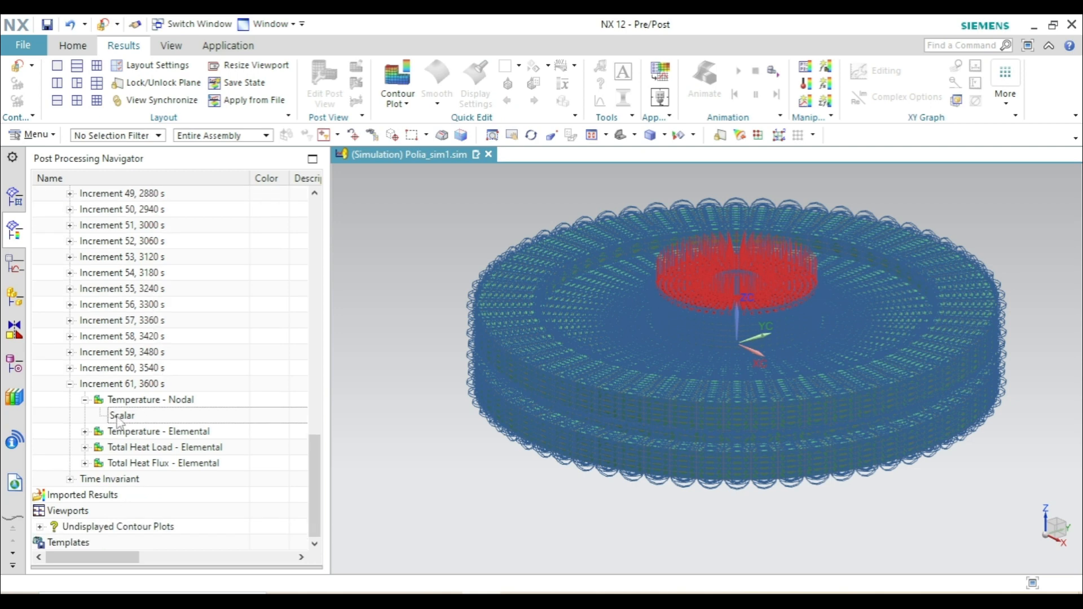
left_click(70, 384)
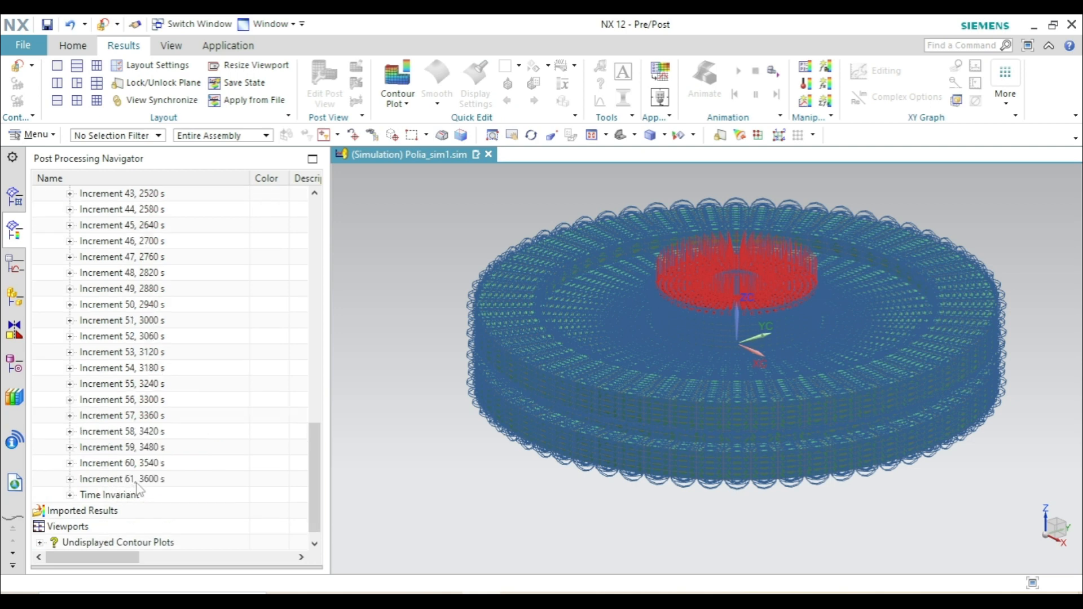
scroll(138, 491, "up", 16)
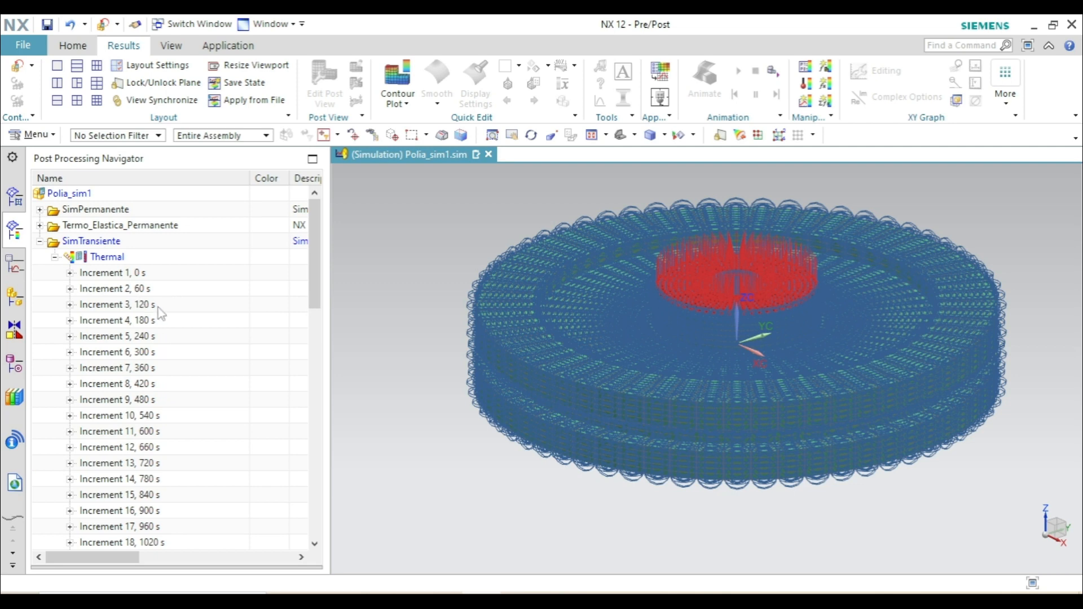
scroll(195, 398, "down", 15)
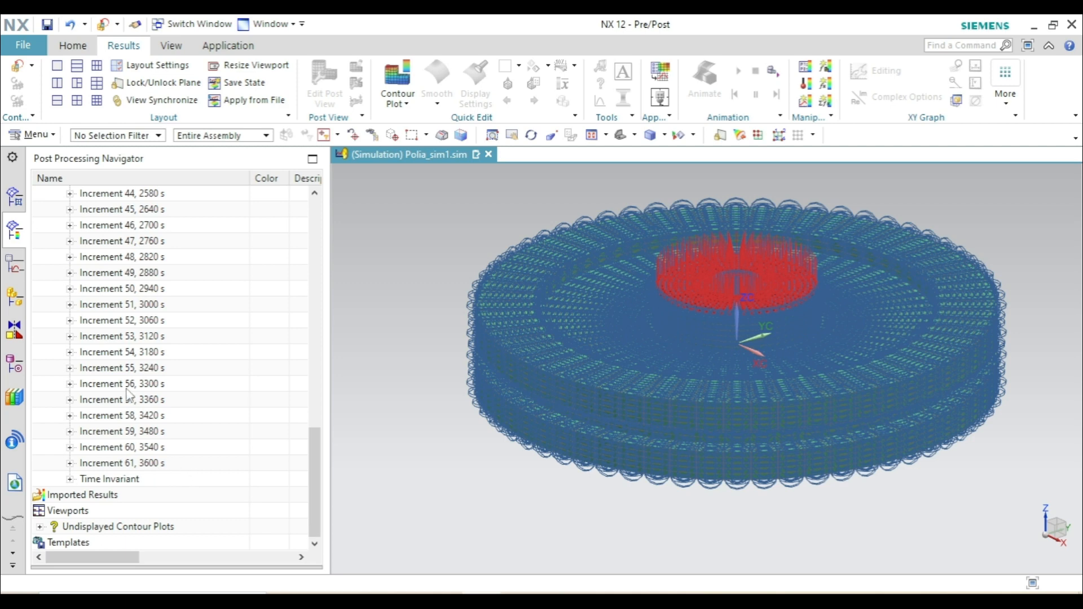
scroll(131, 395, "up", 14)
scroll(148, 405, "up", 3)
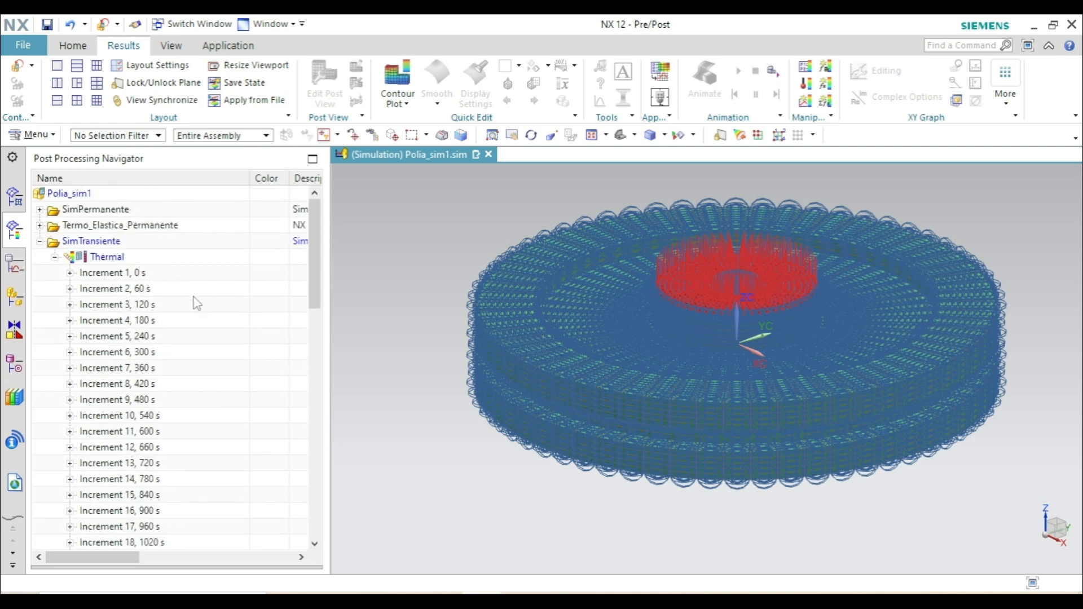
scroll(139, 366, "down", 16)
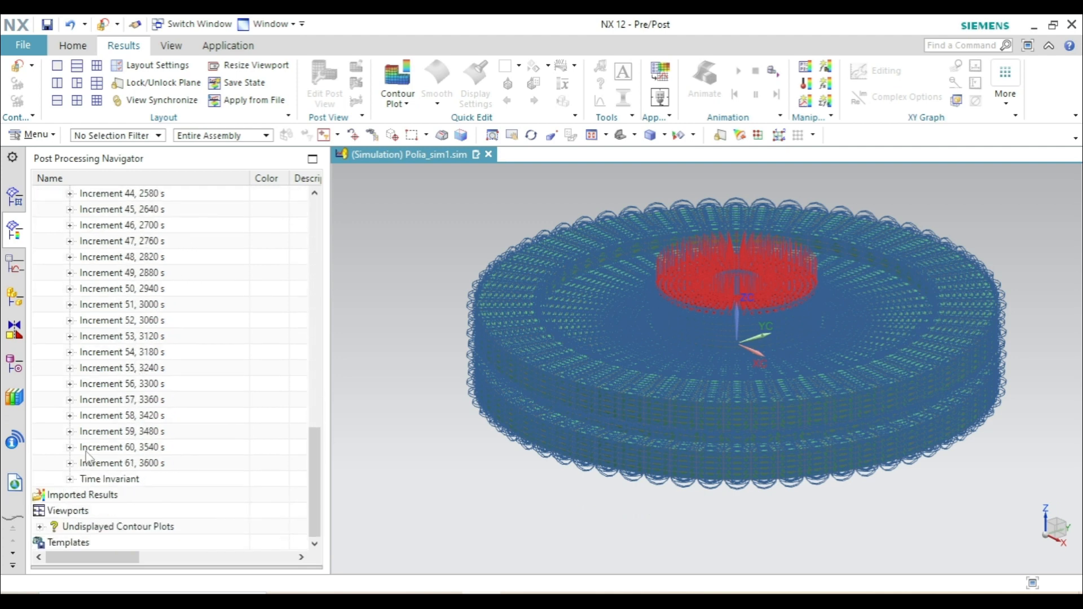
left_click(70, 463)
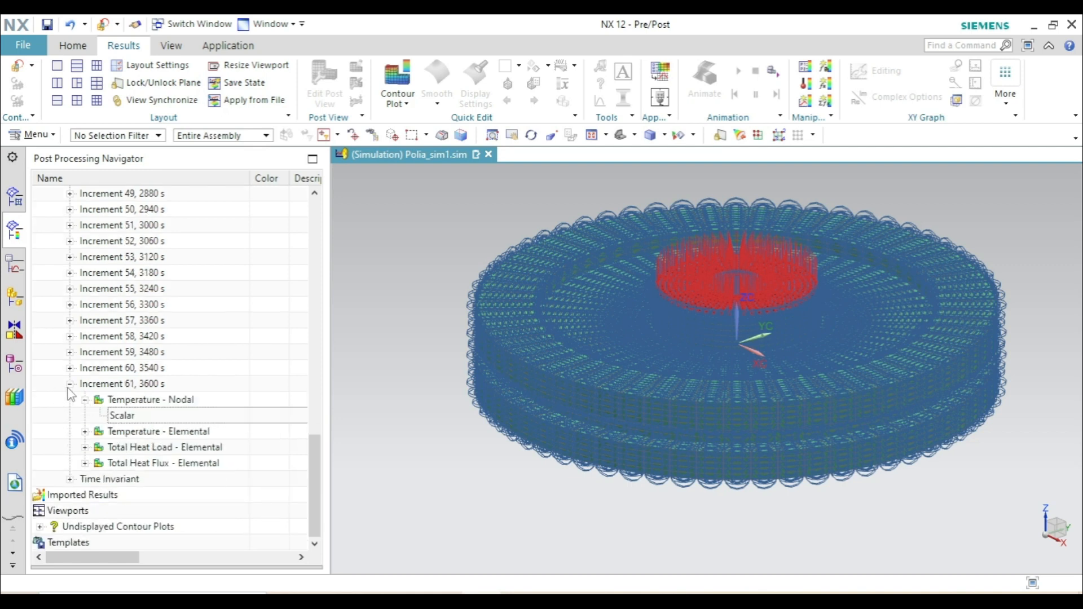
left_click(70, 383)
scroll(74, 409, "up", 10)
scroll(76, 412, "up", 6)
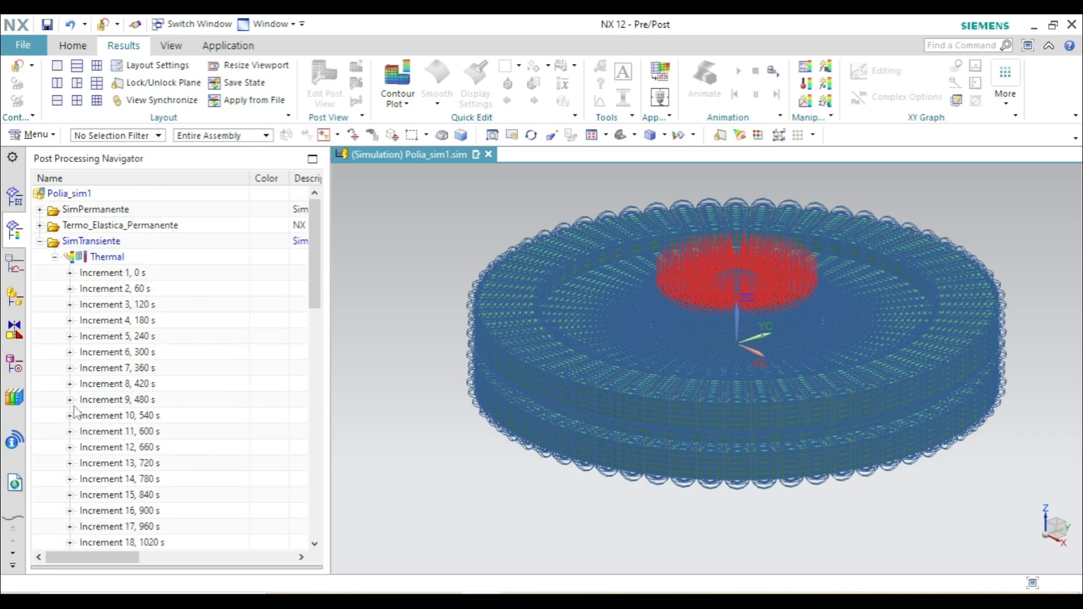
- Collapse the SimTransiente results, return from post-processing to the simulation model, and collapse the SimTransiente solution there
left_click(41, 242)
left_click(40, 241)
left_click(40, 241)
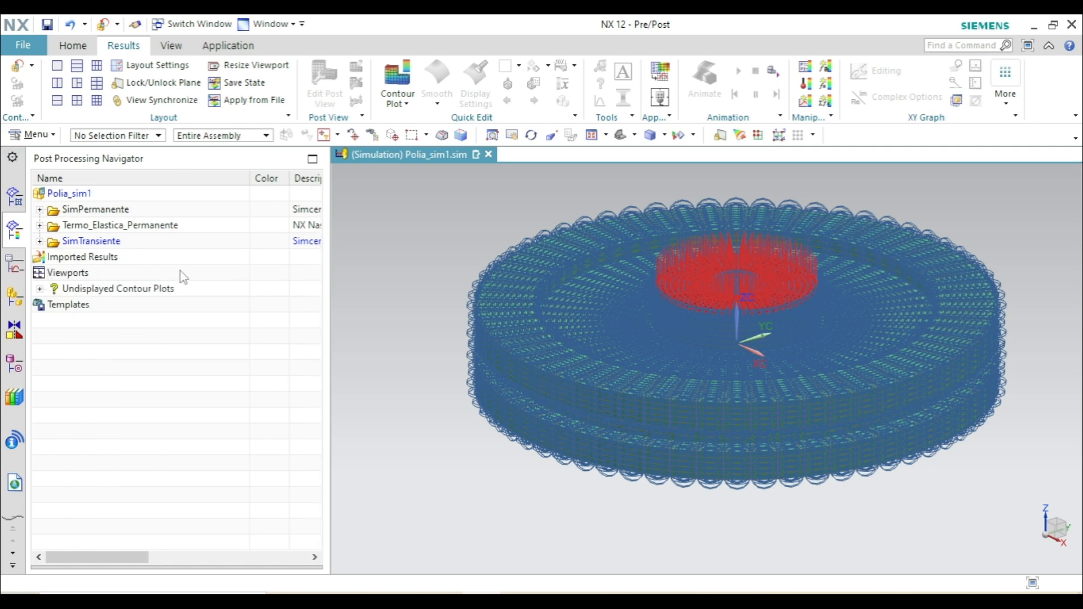
left_click(16, 70)
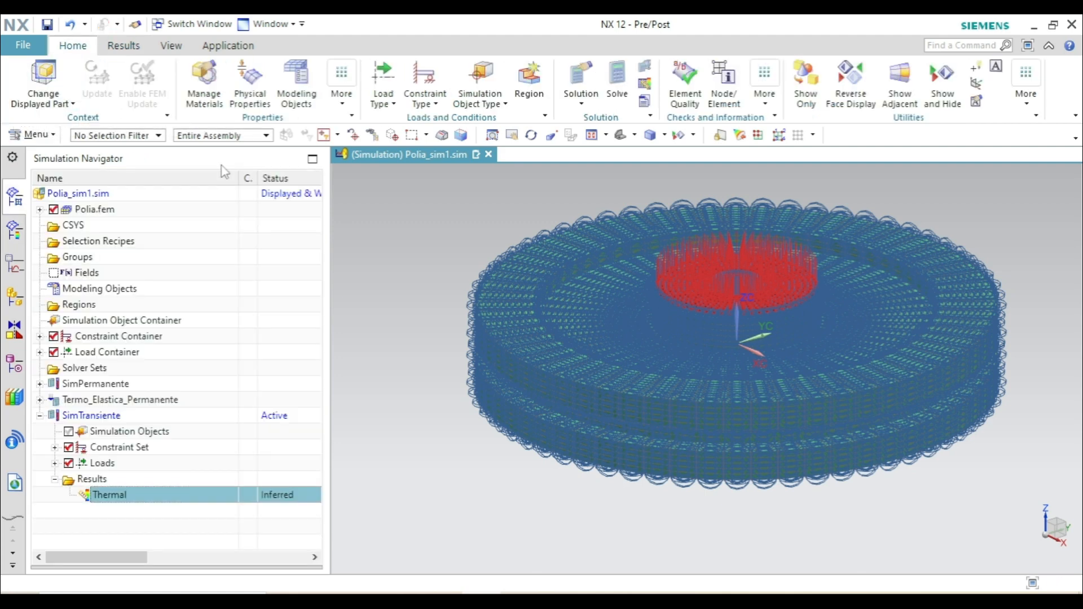
left_click(40, 416)
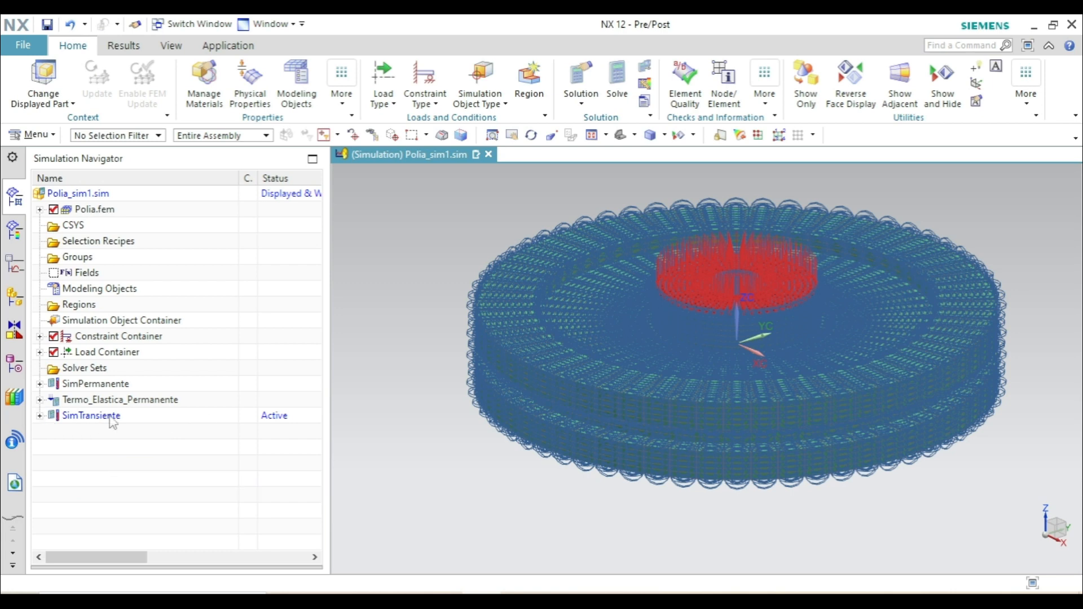
- Create a new Simcenter Thermal/Flow solution named Mapeamento with the analysis type Mapping
left_click(576, 78)
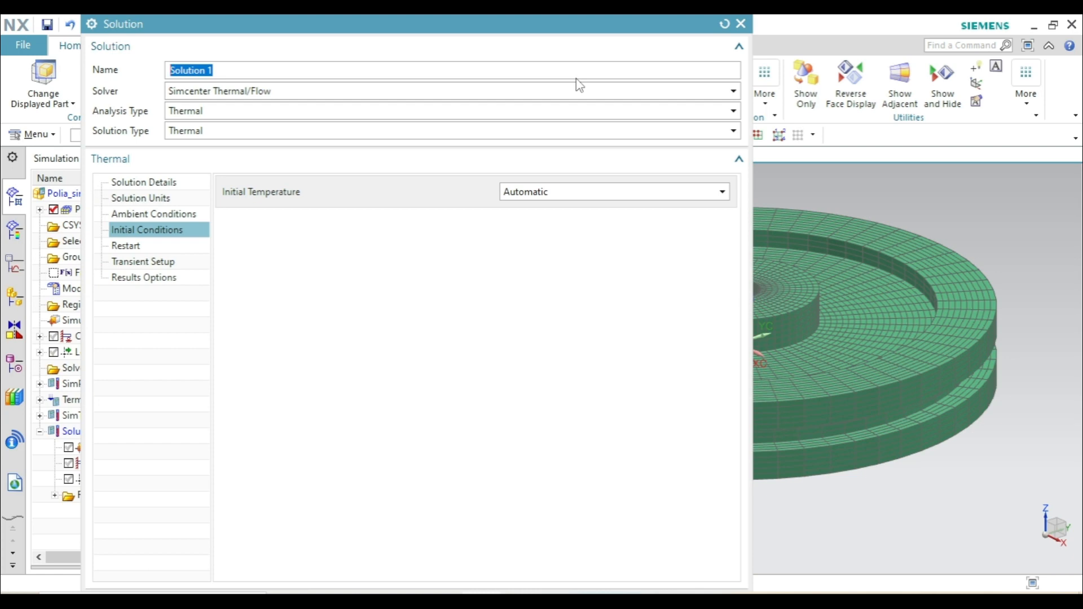
type("Mapeamento")
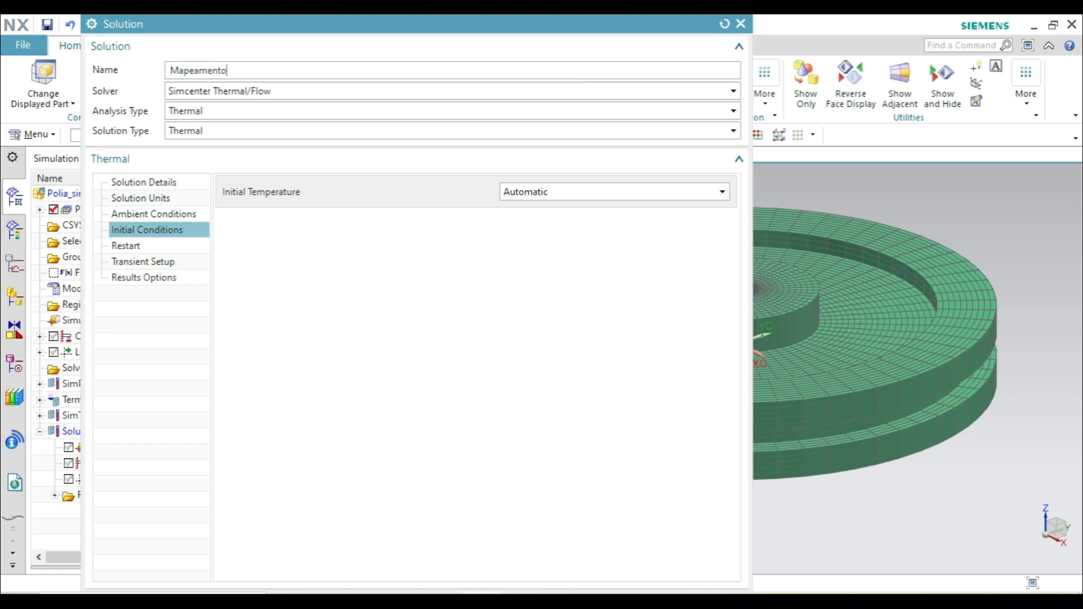
left_click(189, 113)
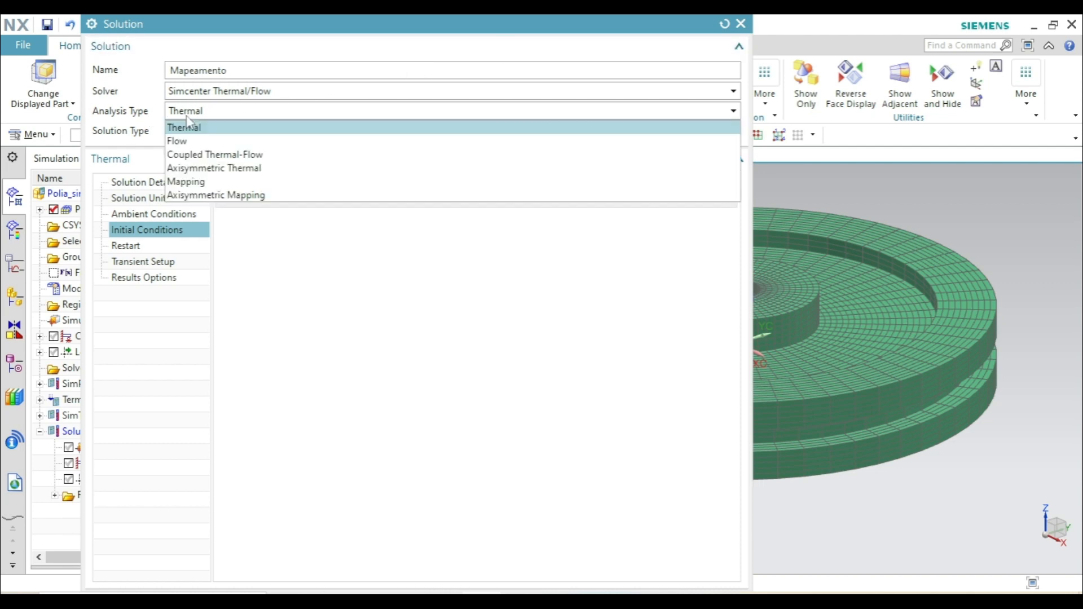
left_click(189, 182)
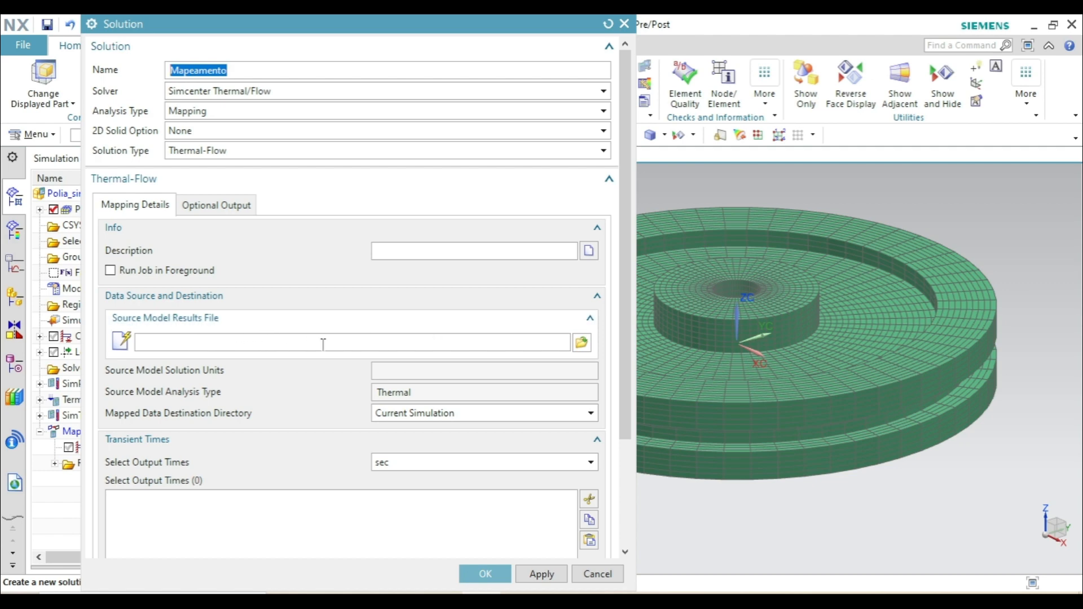
- Assign Polia_sim1-SimTransiente.bun as the source model results file of the mapping solution
left_click(583, 342)
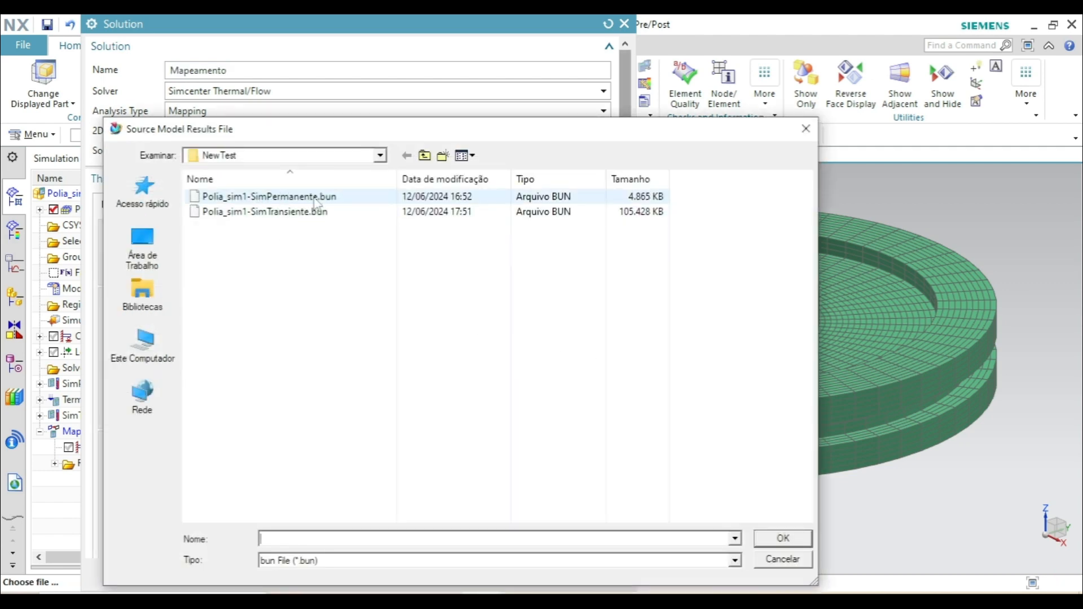
left_click(313, 216)
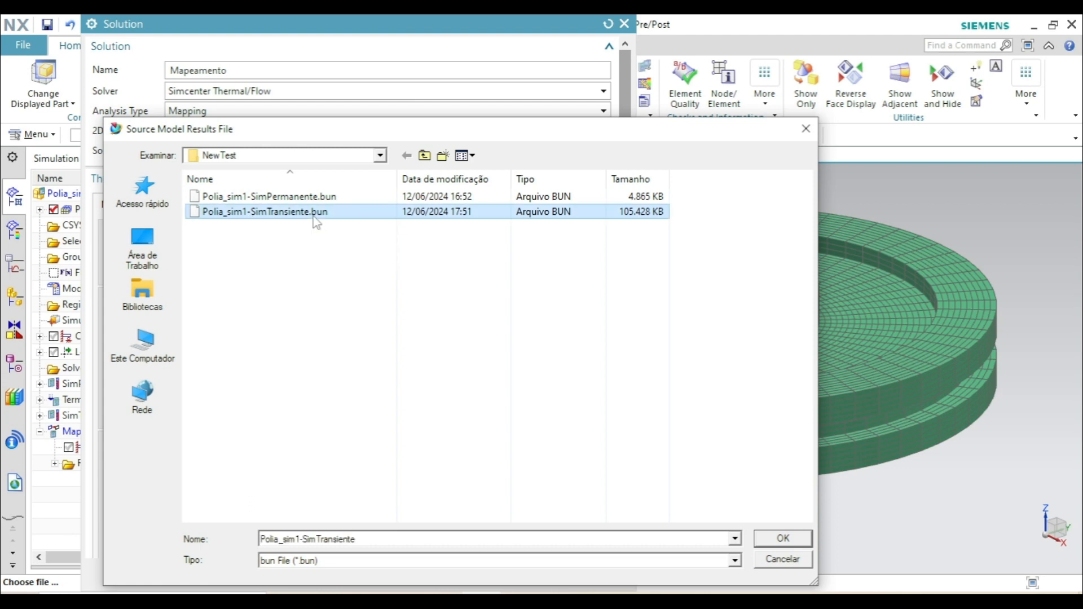
left_click(780, 540)
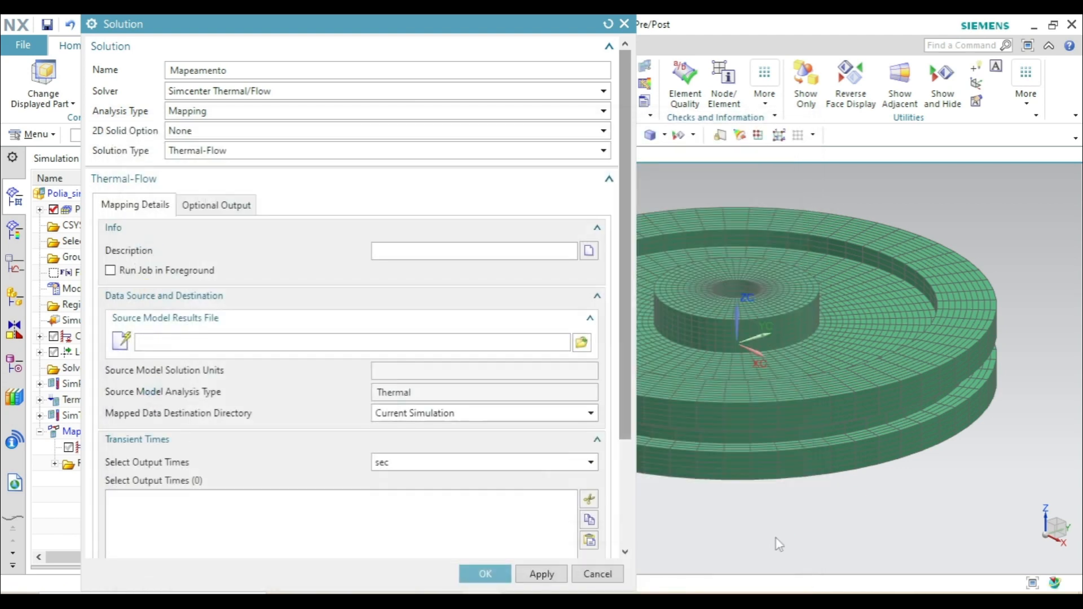
- Set the mapping output times to 1800 and 3600 sec and accept the Mapeamento solution settings
scroll(171, 379, "down", 3)
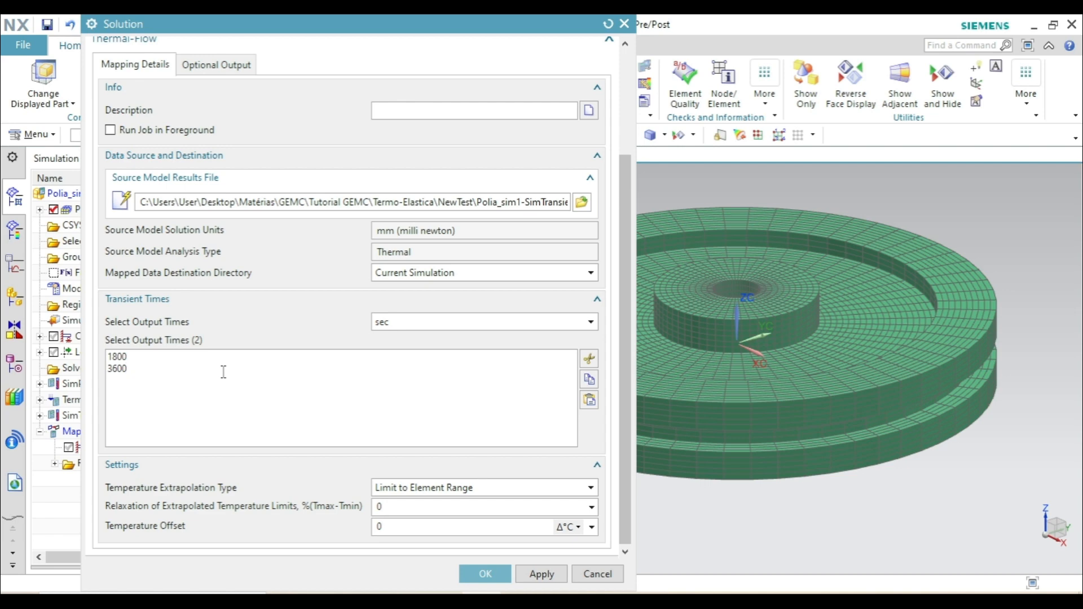
scroll(226, 336, "up", 5)
scroll(237, 337, "down", 5)
left_click(484, 573)
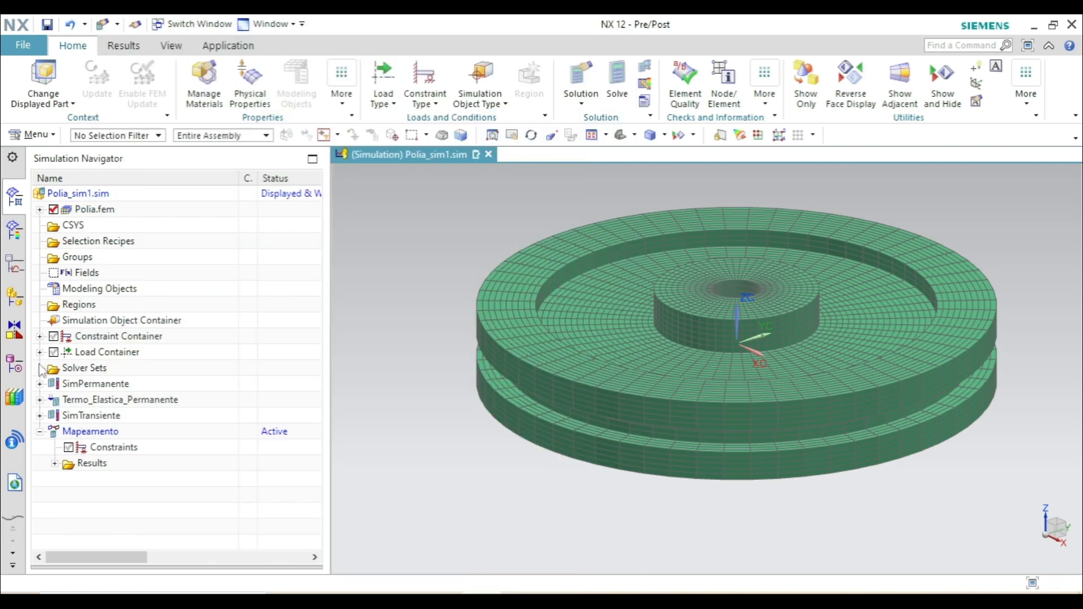
- Solve the Mapeamento solution, decline the message review, and close the solution and job monitors
left_click(621, 82)
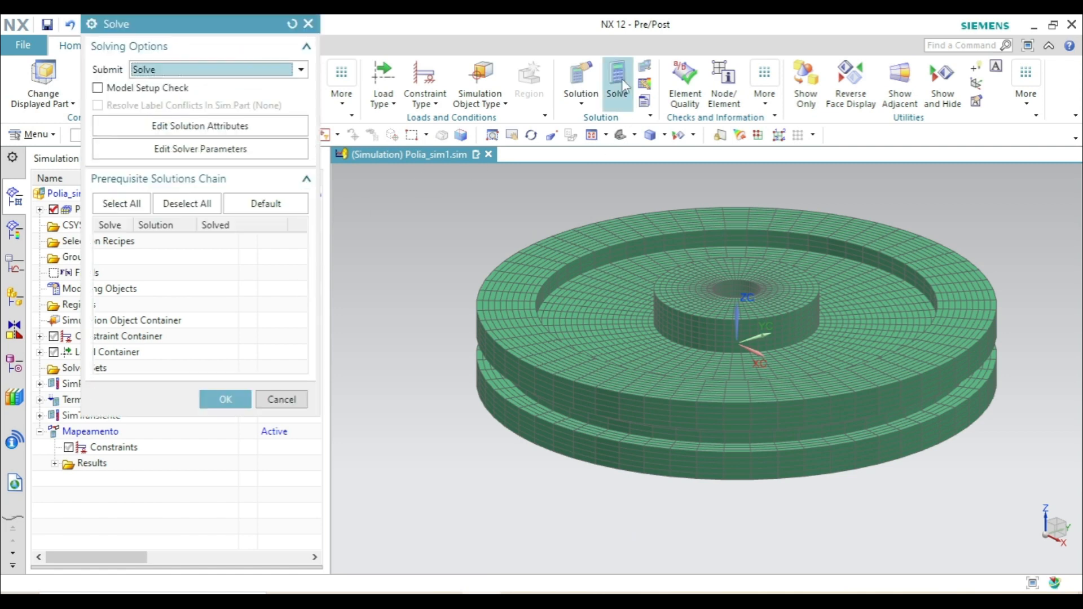
left_click(222, 399)
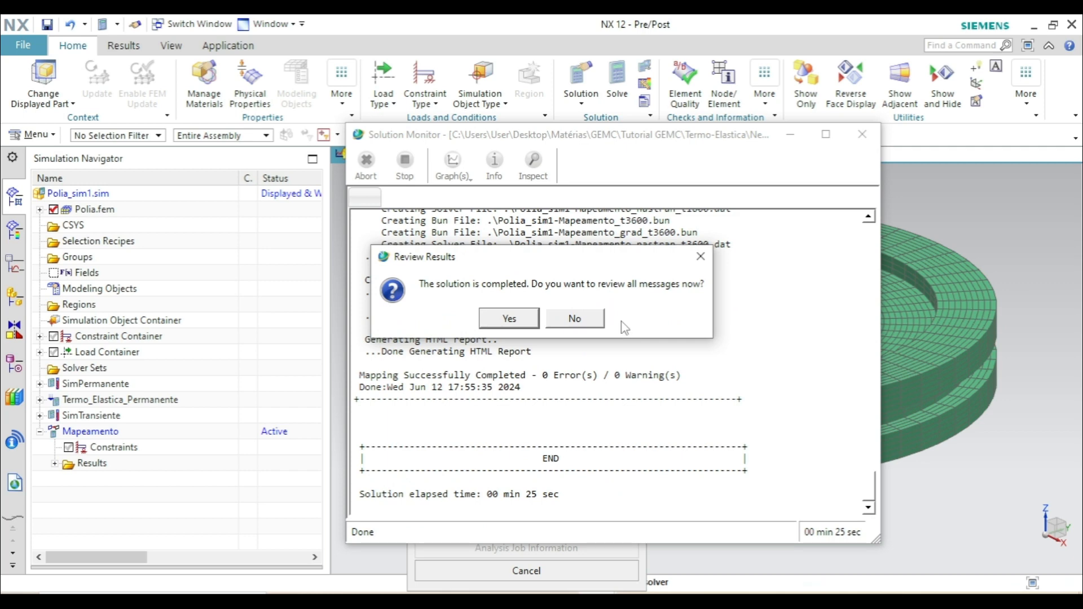
left_click(575, 318)
left_click(862, 134)
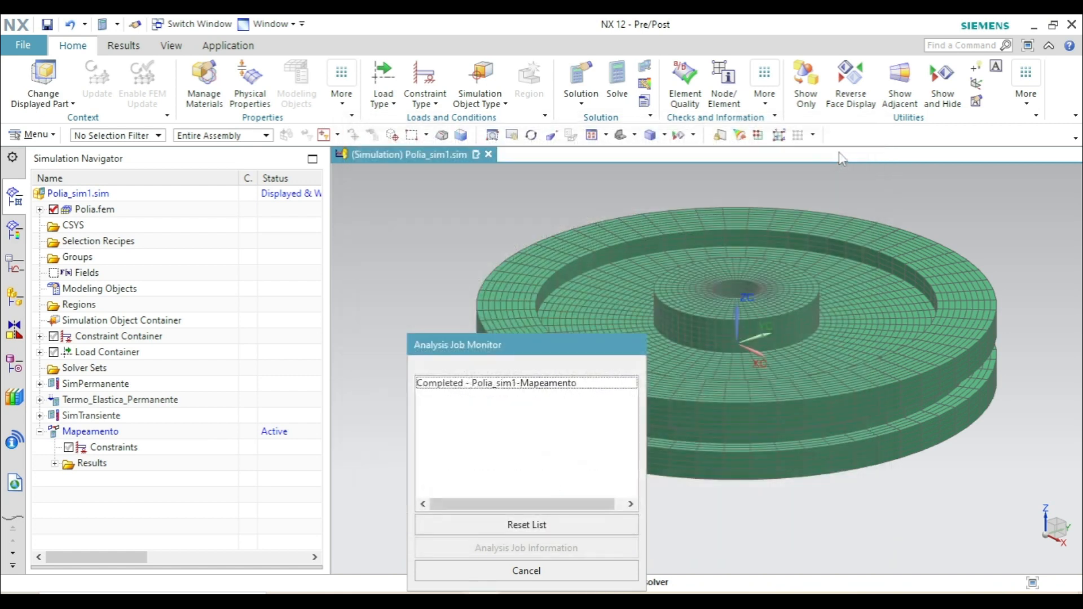
left_click(558, 570)
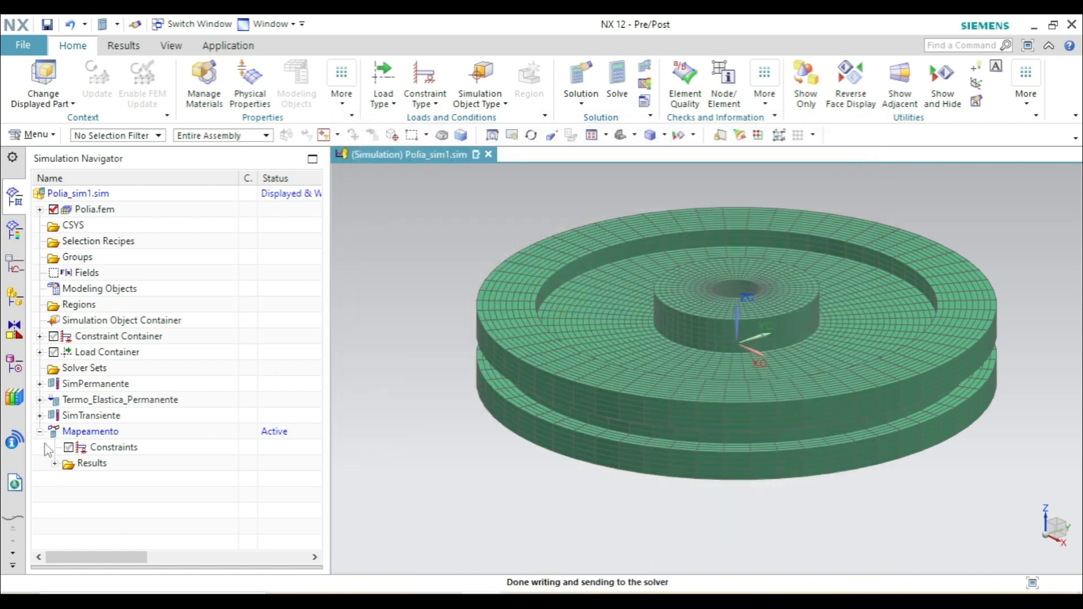
- Open Mapeamento's Thermal-Flow results, expand both increments, and plot the scalar nodal temperature of Increment 1, 1800 s
left_click(55, 463)
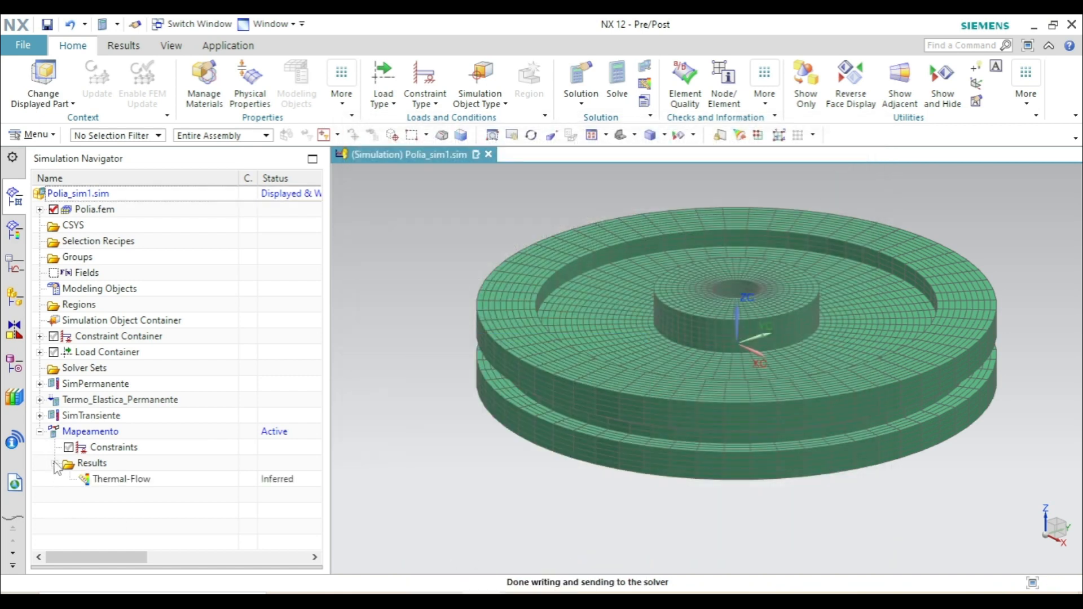
double_click(119, 479)
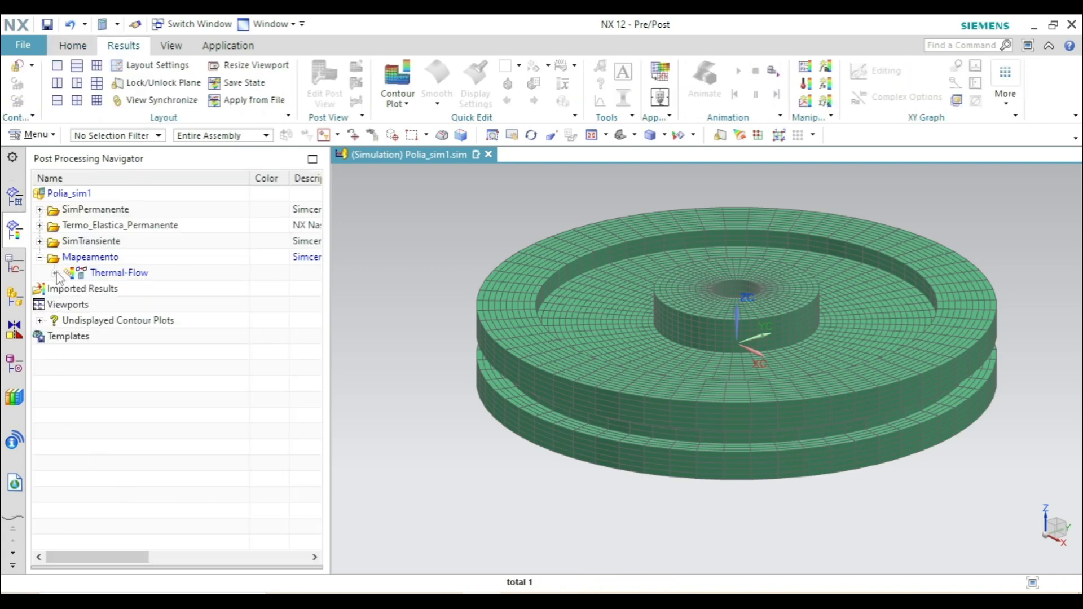
left_click(55, 273)
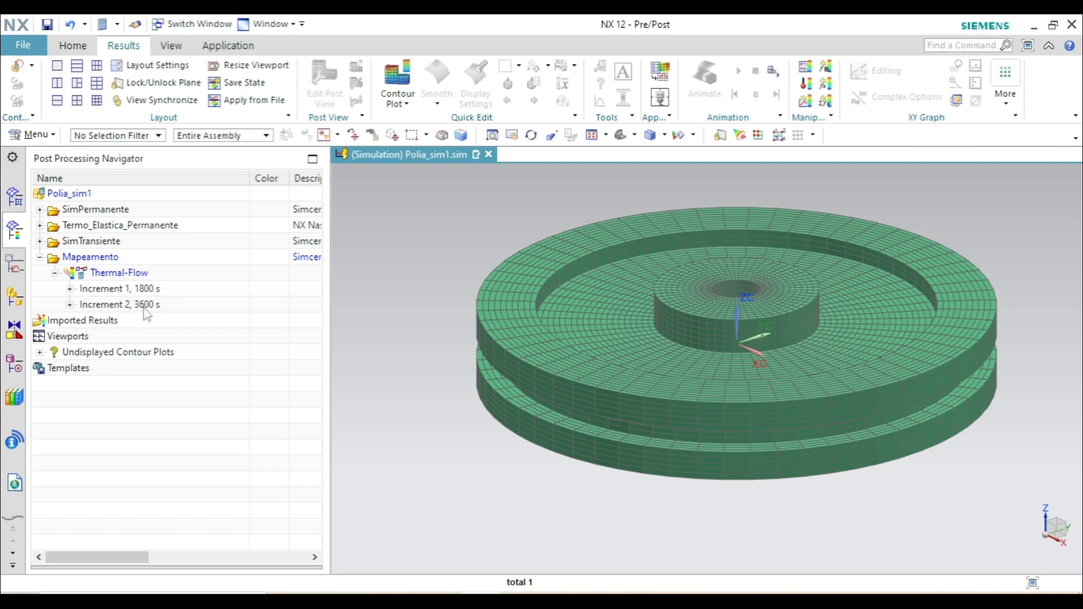
left_click(70, 288)
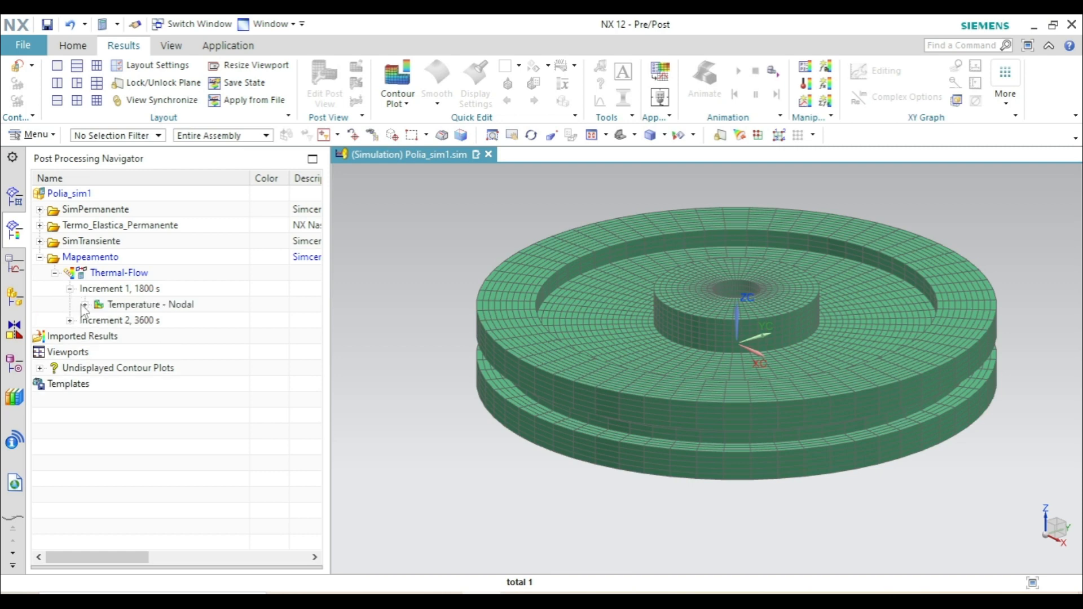
left_click(84, 305)
left_click(70, 336)
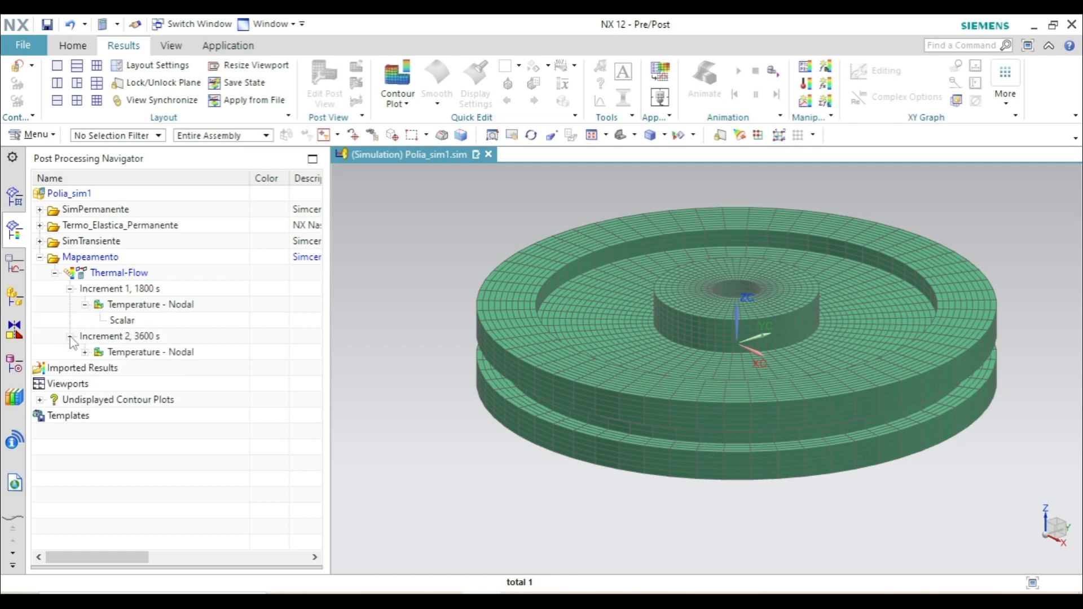
left_click(85, 352)
double_click(125, 321)
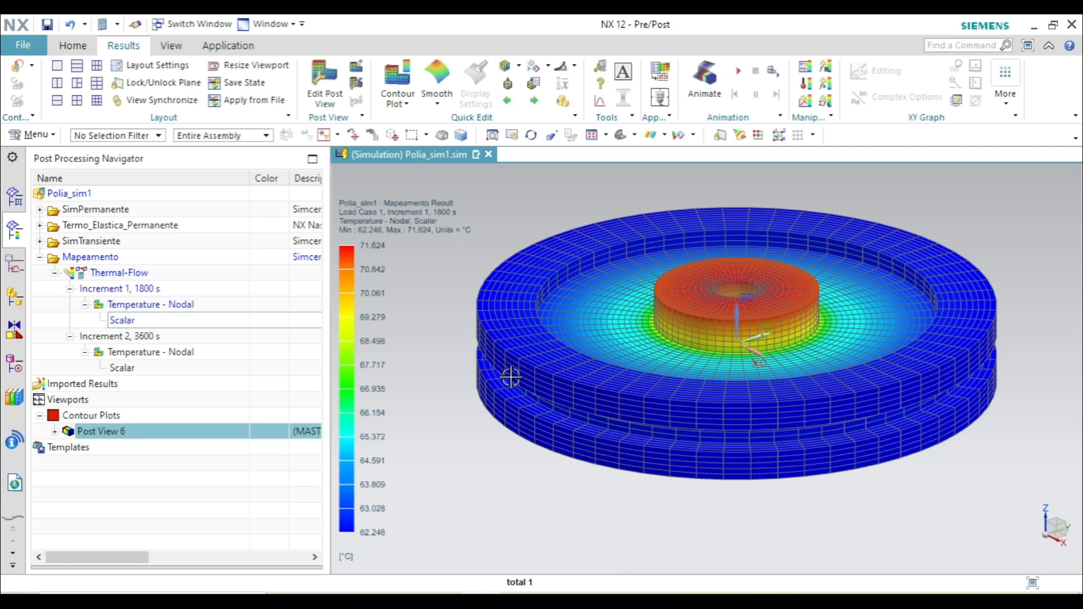
- Set the color spectrum of the temperature plot's legend to Thermal
left_click(333, 96)
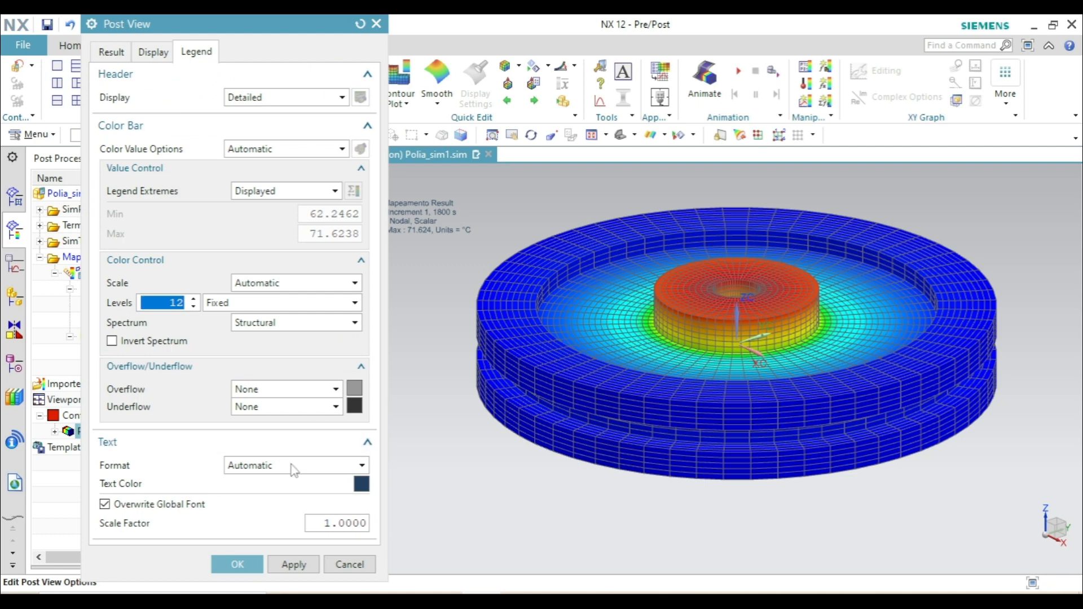
left_click(276, 335)
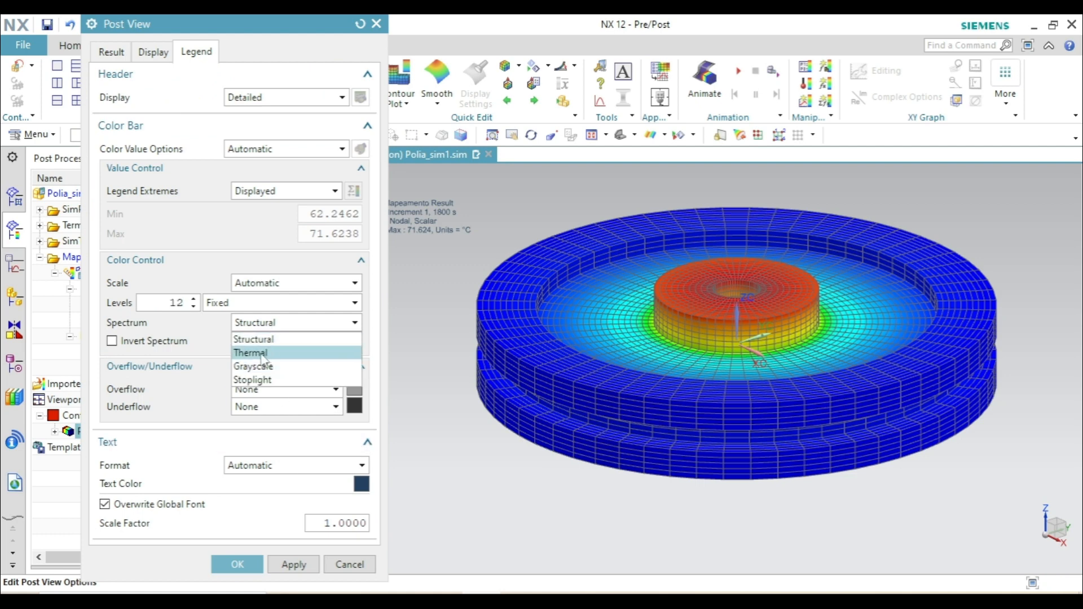
left_click(266, 353)
left_click(250, 564)
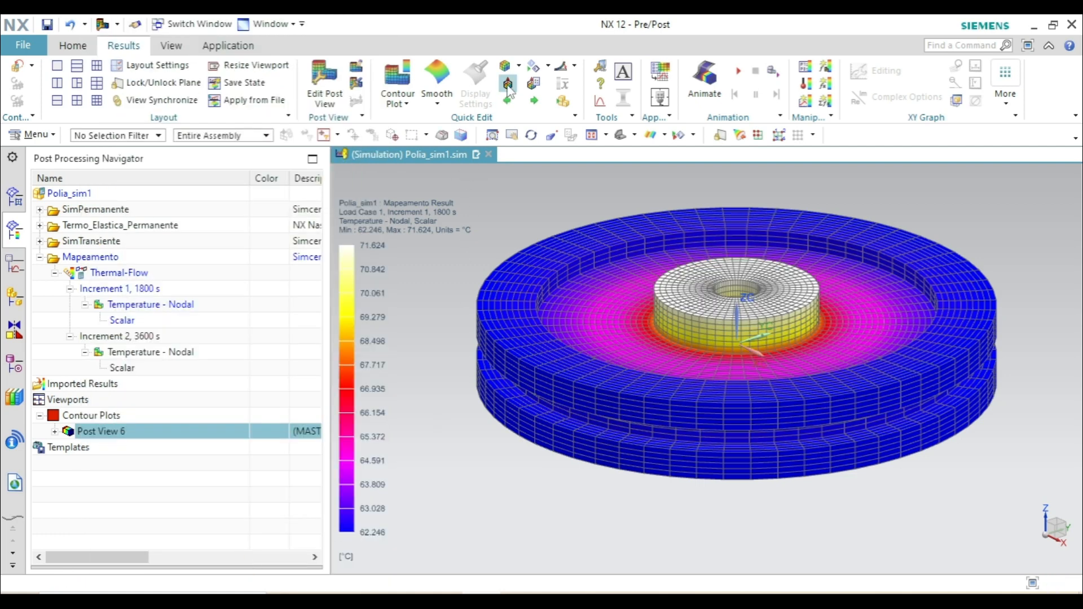
- Hide the element edges on the 1800 s temperature plot and cut the pulley open with a cutting plane to expose its cross-section
left_click(518, 66)
left_click(535, 143)
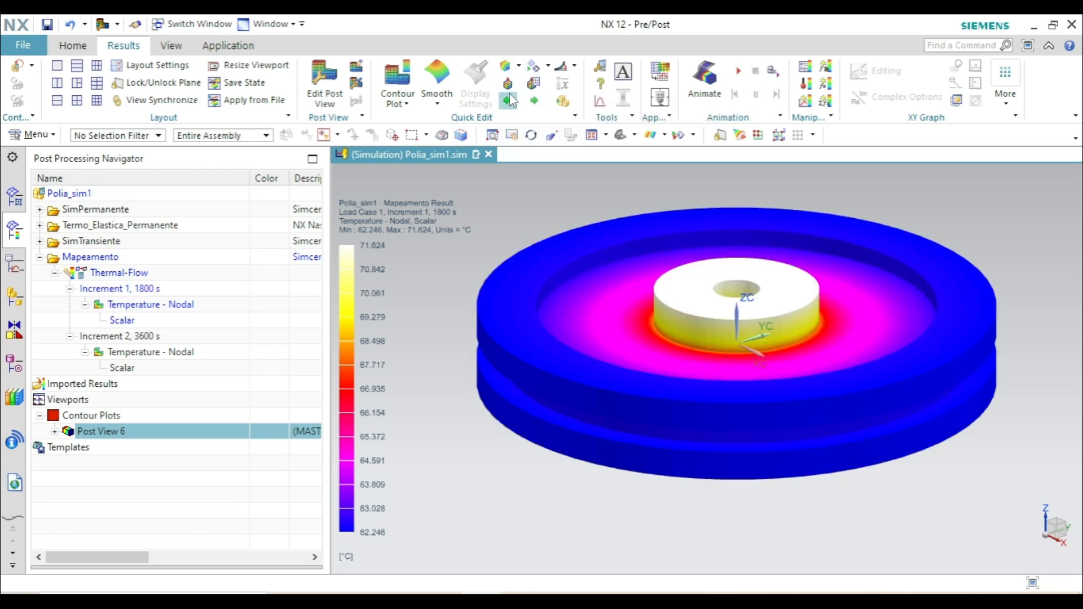
left_click(507, 84)
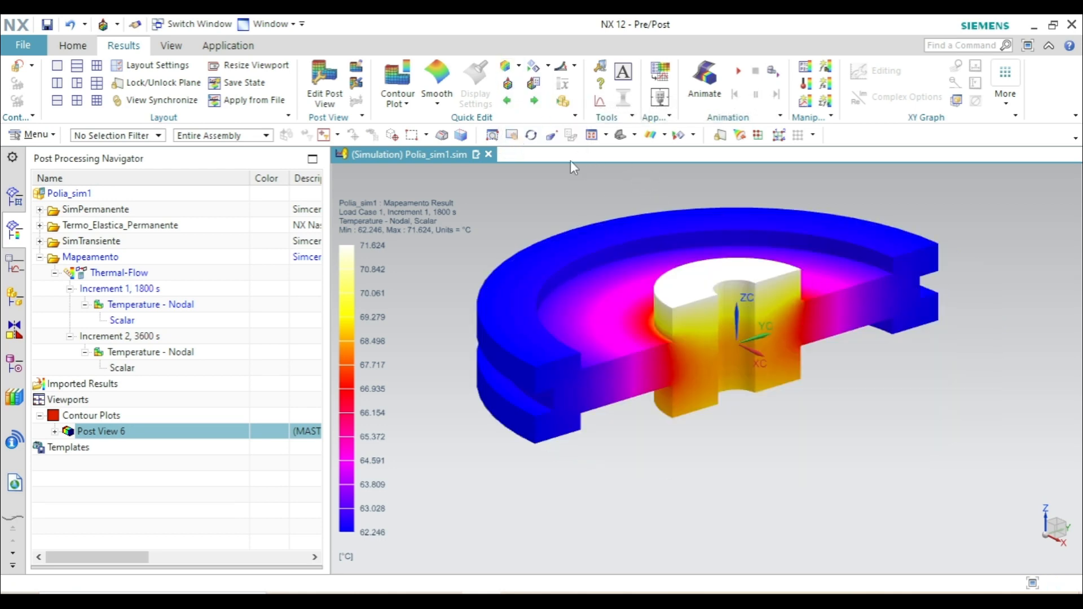
left_click(512, 135)
left_click_drag(556, 192, 526, 228)
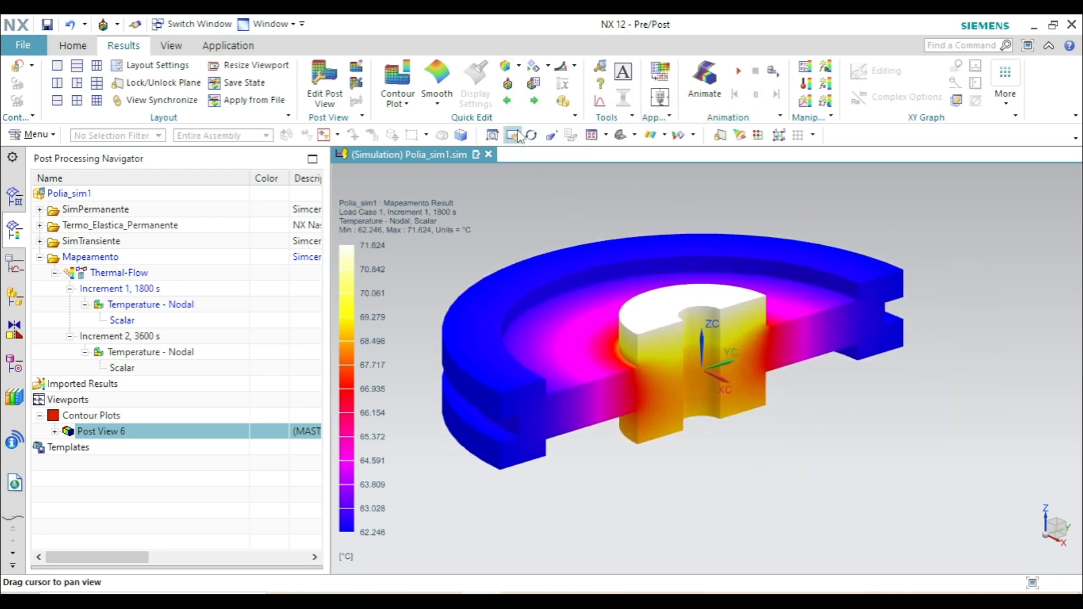
left_click(512, 135)
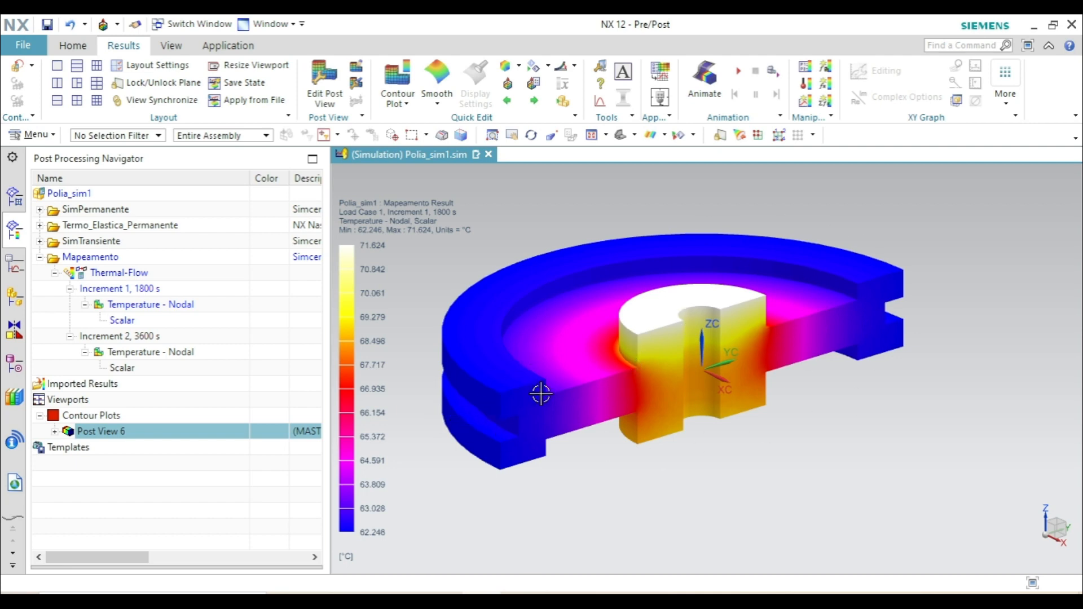
- Plot the scalar nodal temperature of Increment 2, 3600 s, and return to the simulation model with the Mapeamento solution collapsed
double_click(121, 368)
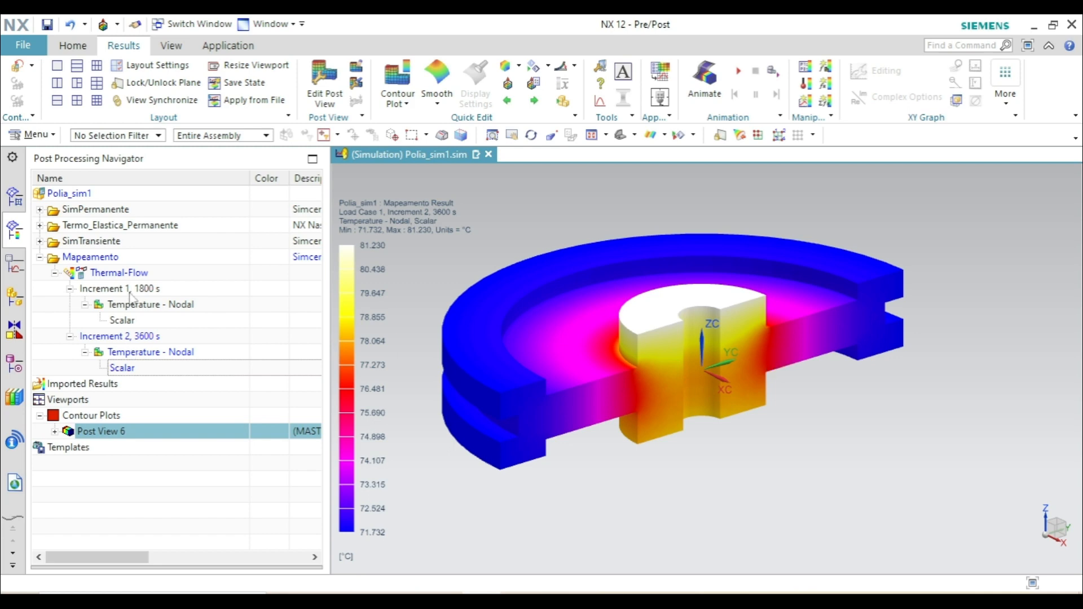
left_click(40, 257)
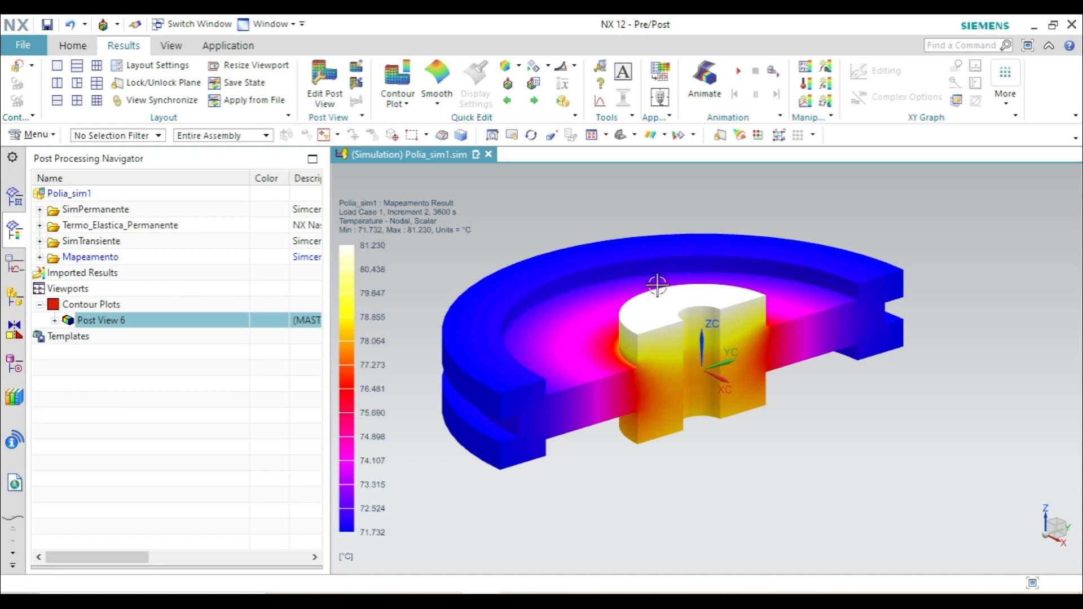
left_click(17, 66)
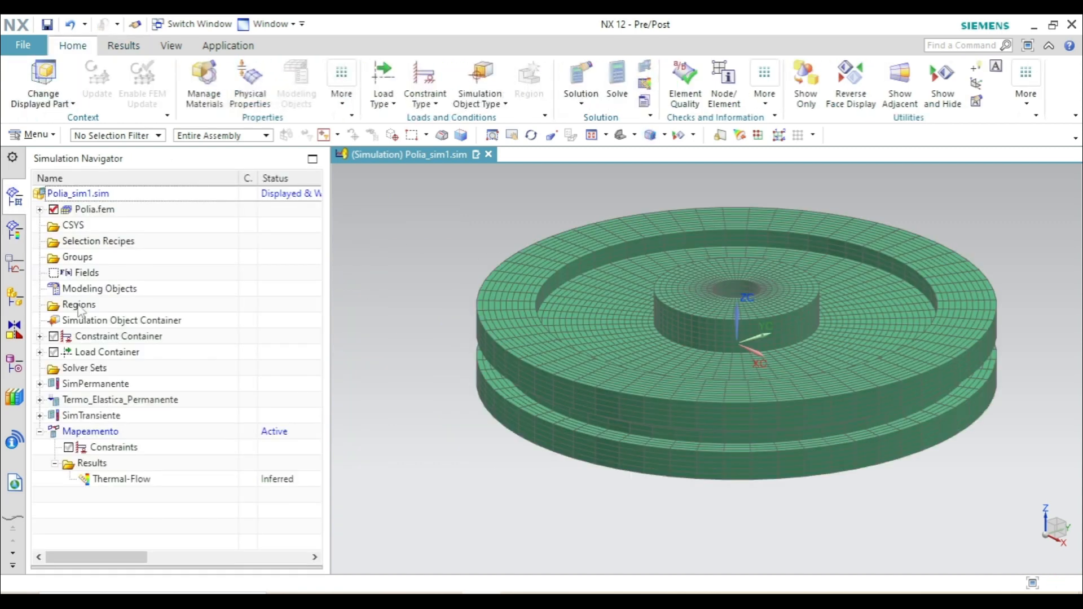
left_click(40, 432)
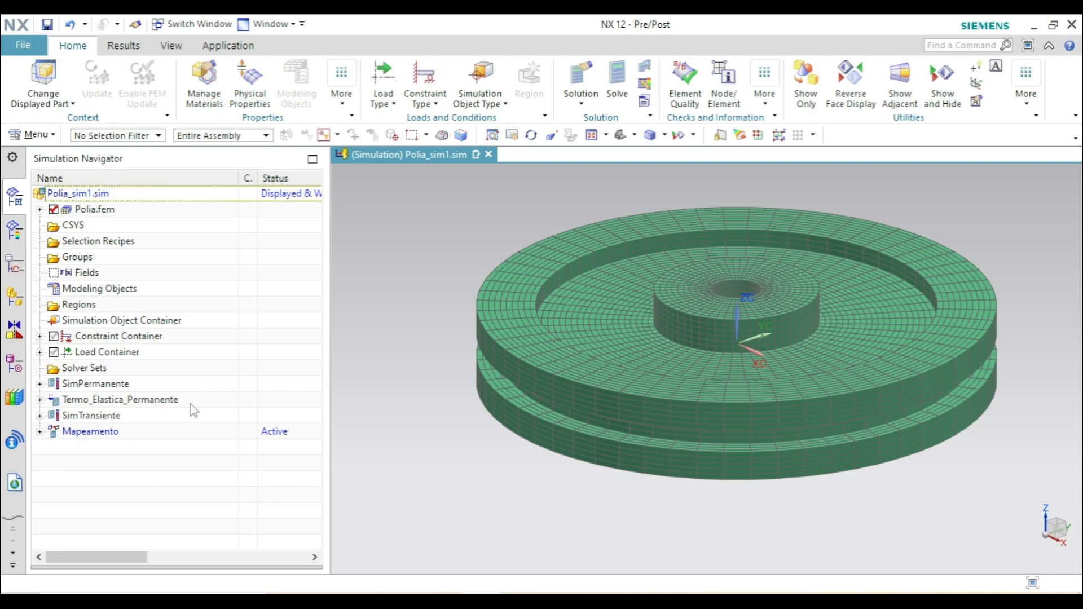
- Create an NX Nastran structural solution named Termo_Elastica_Transiente with SOL 101 Linear Statics - Global Constraints, ignoring material temperature dependence
left_click(570, 71)
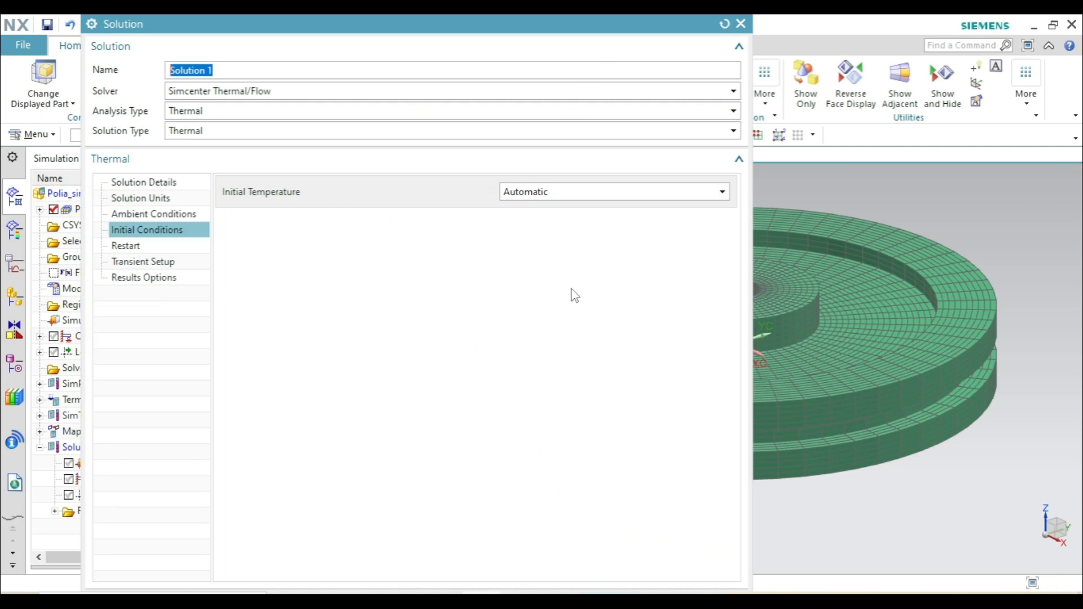
type("Termo_Elastica_Transiente")
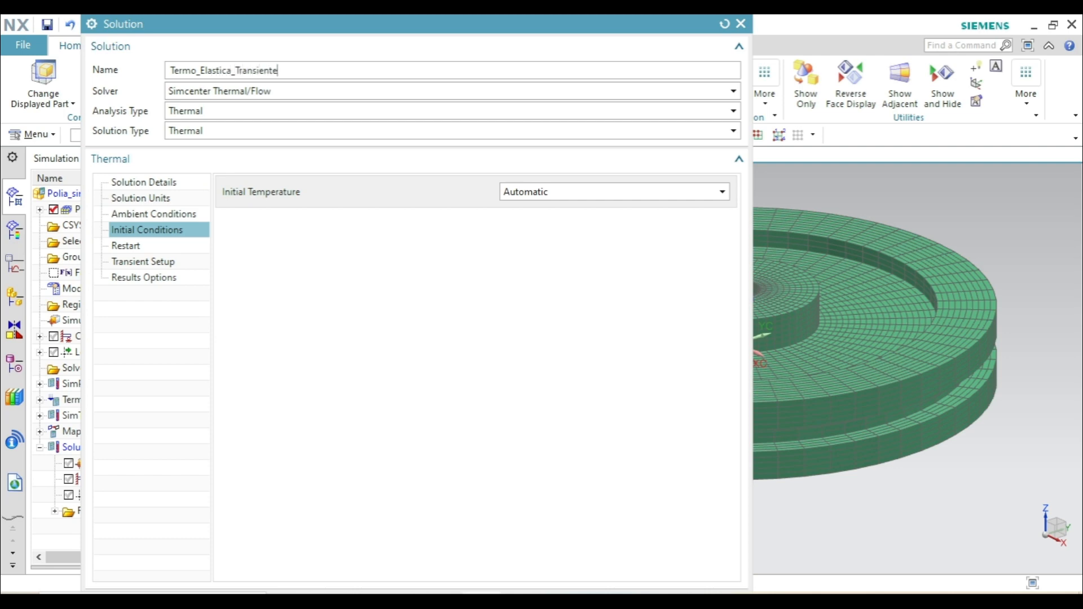
left_click(194, 93)
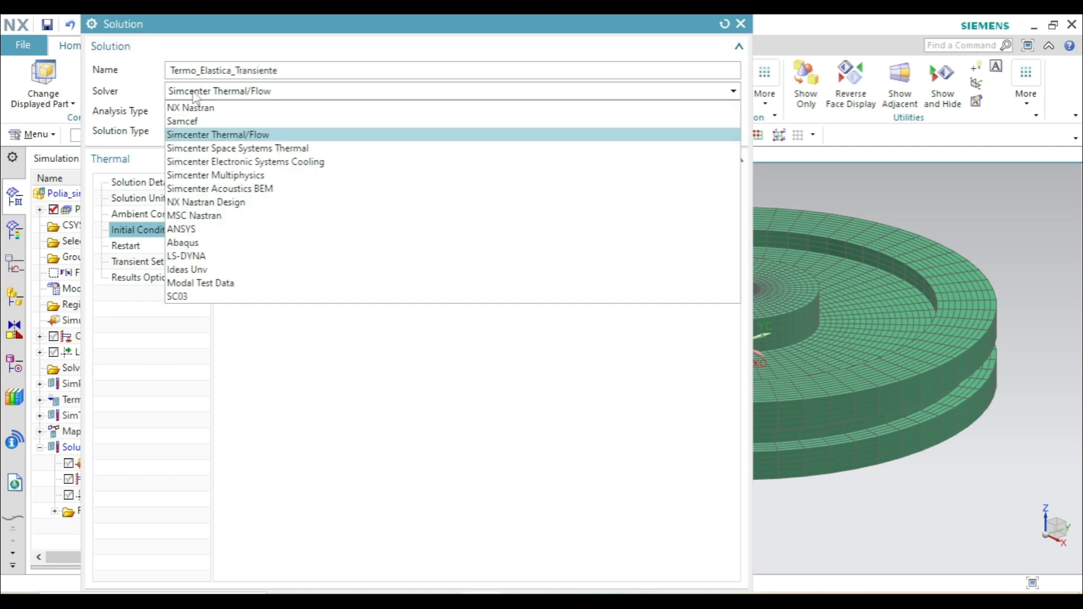
left_click(208, 110)
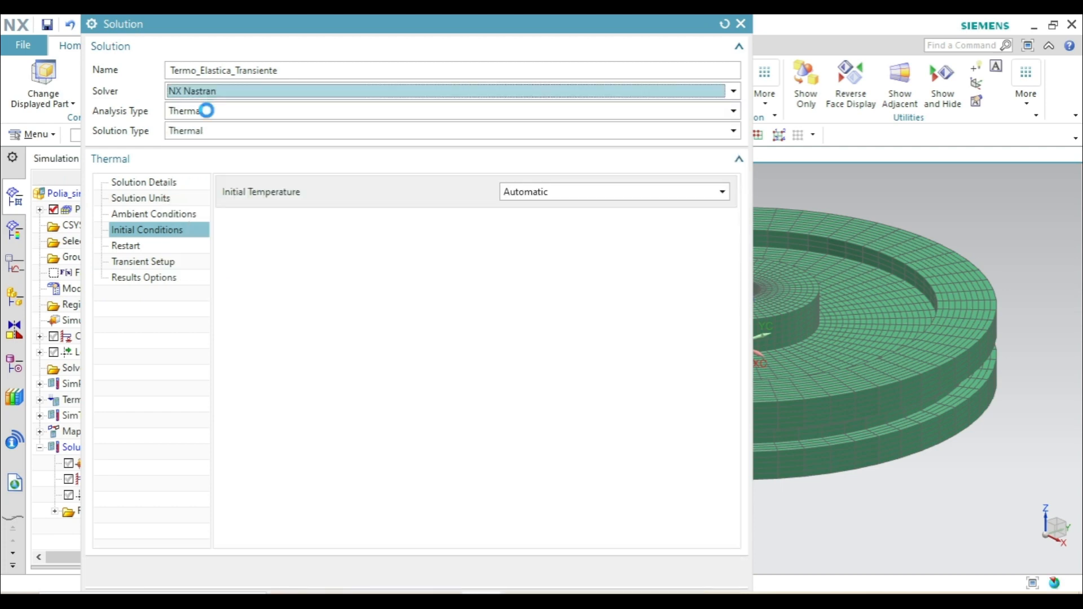
left_click(206, 110)
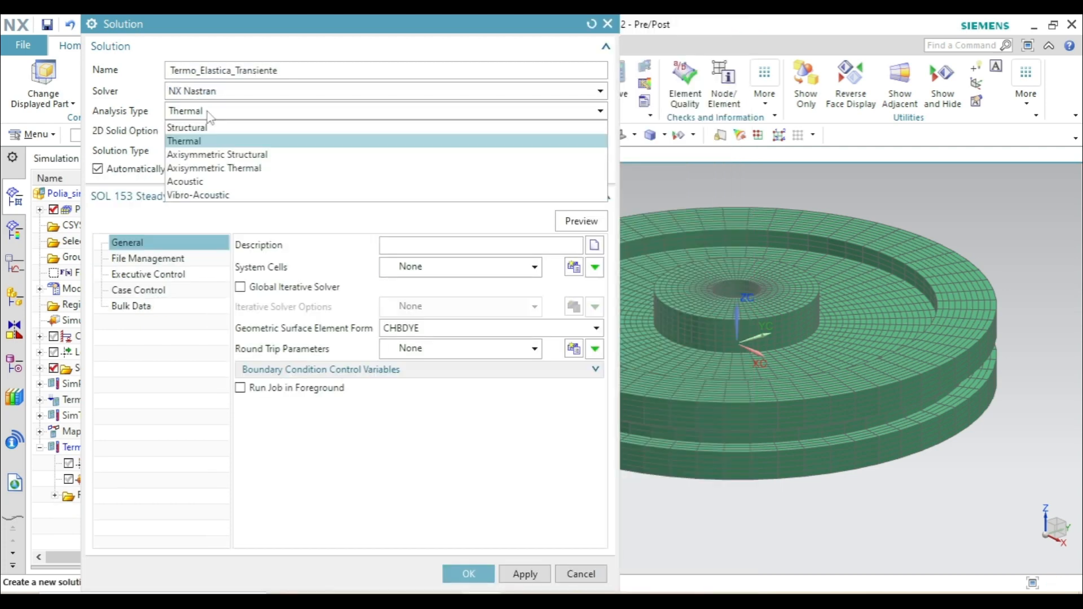
left_click(208, 127)
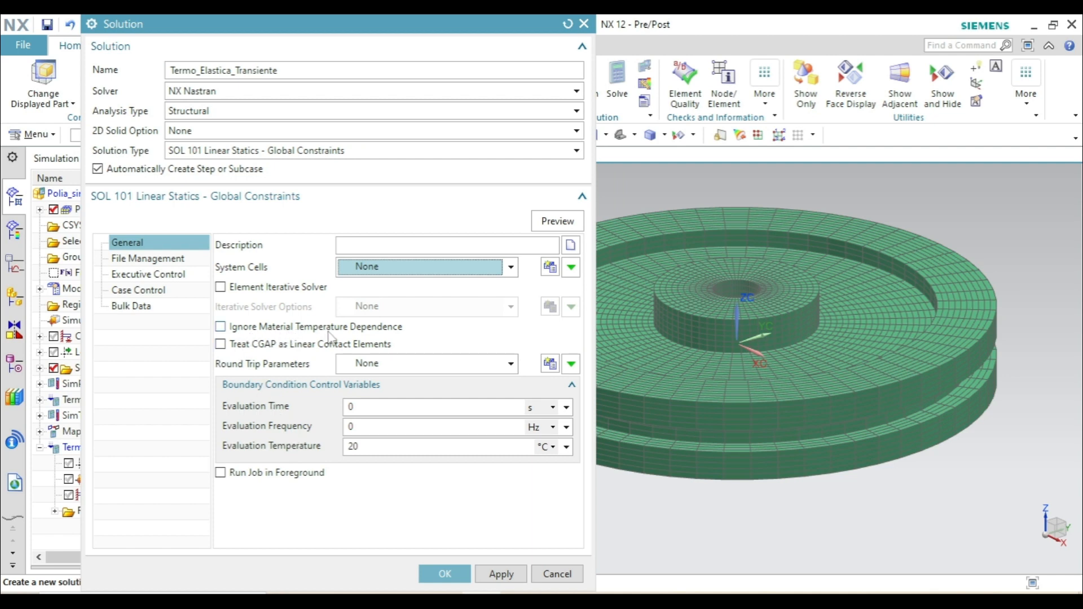
left_click(218, 330)
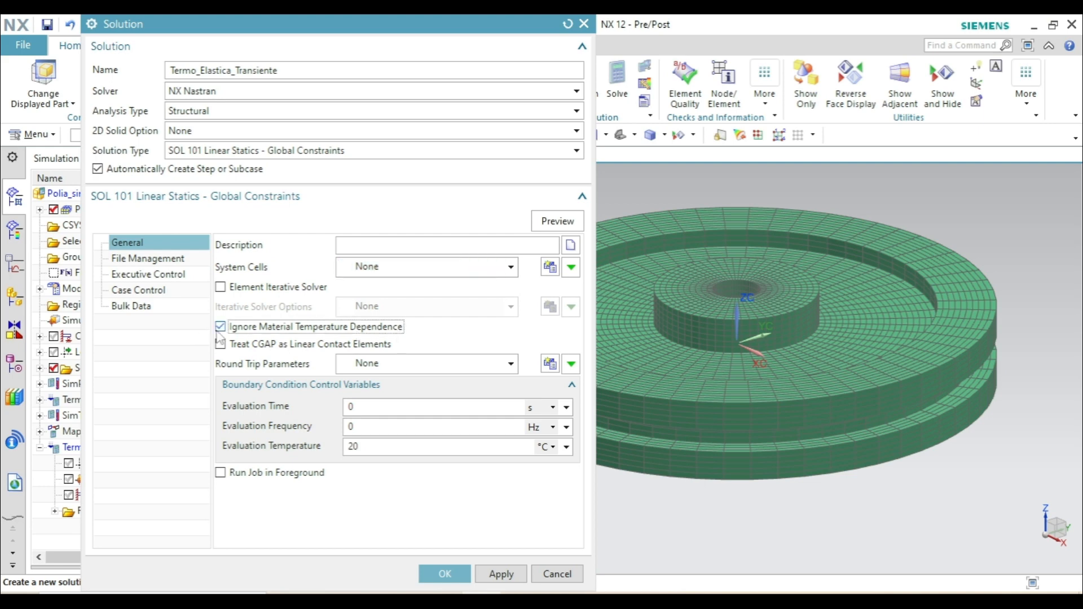
left_click(445, 574)
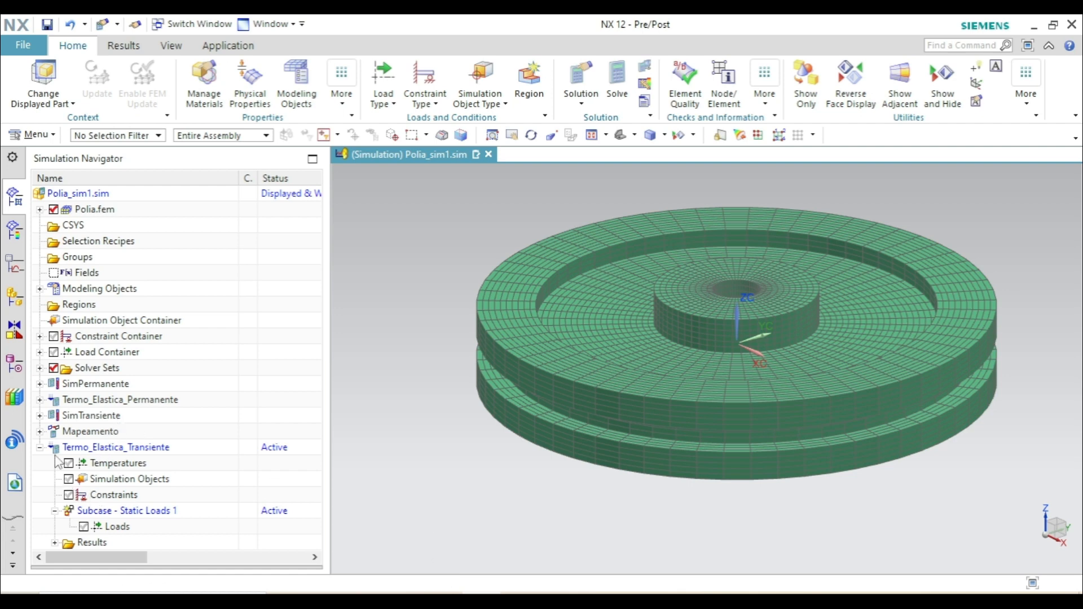
- Reuse the three user-defined constraints from Termo_Elastica_Permanente in the constraints of the Termo_Elastica_Transiente solution
left_click(40, 400)
scroll(46, 407, "down", 2)
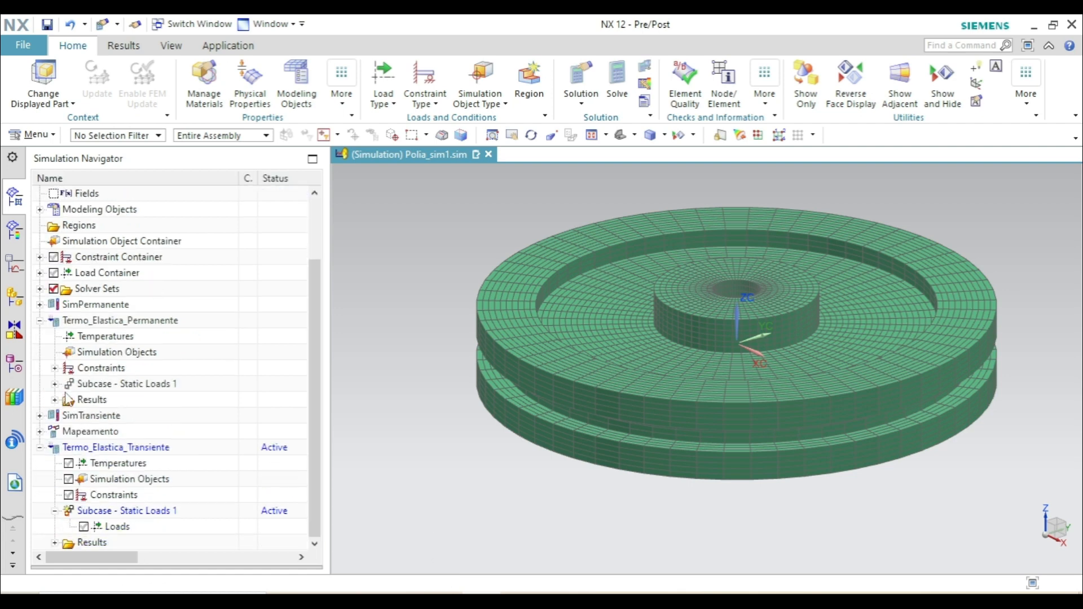
left_click(56, 368)
scroll(62, 367, "down", 1)
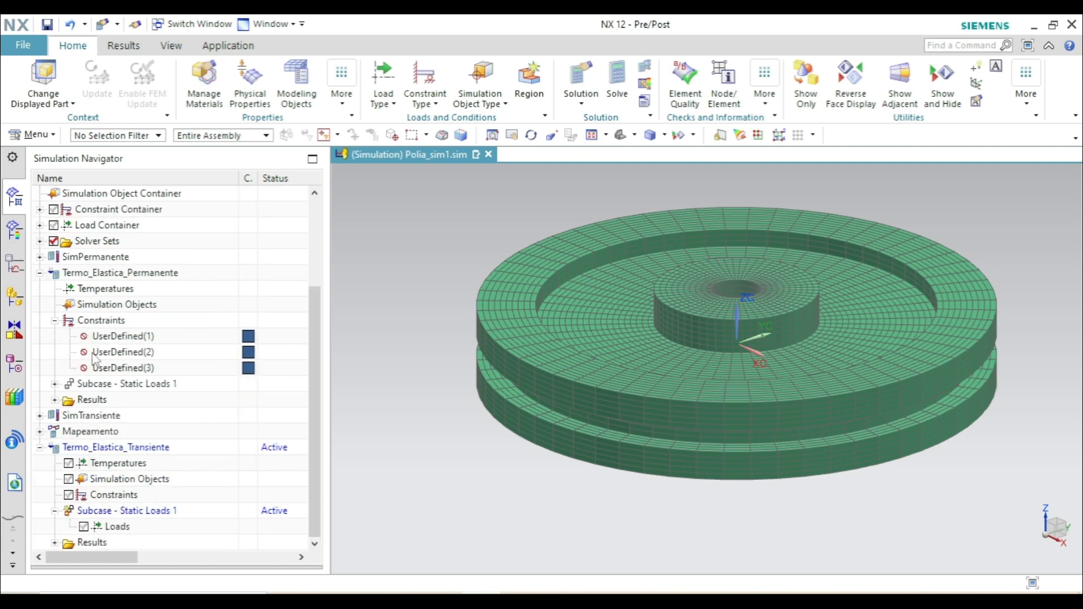
left_click(105, 336)
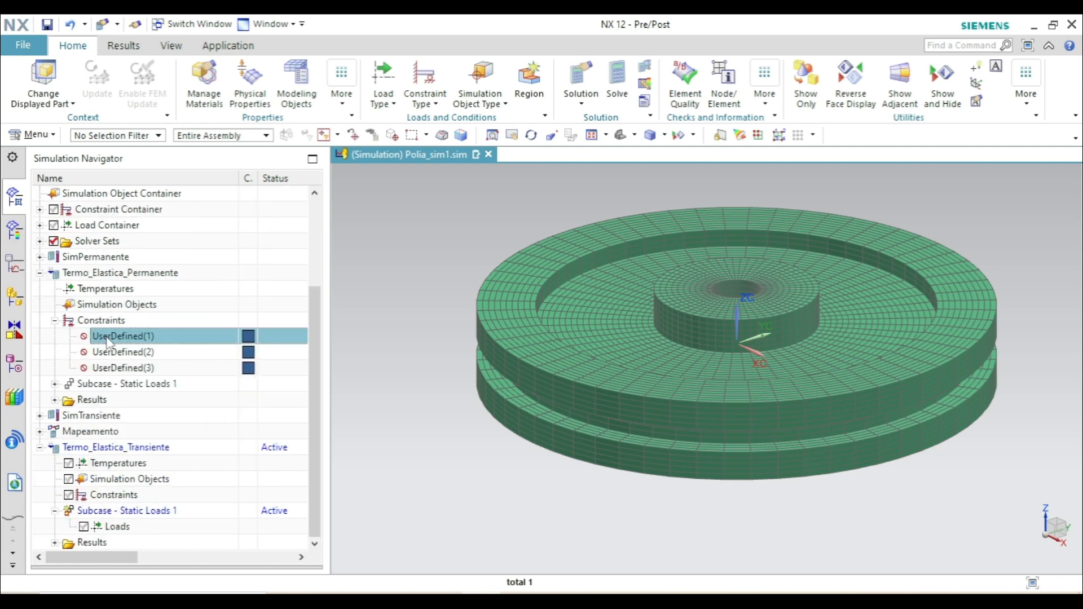
left_click(122, 373, "shift")
left_click_drag(120, 351, 85, 498)
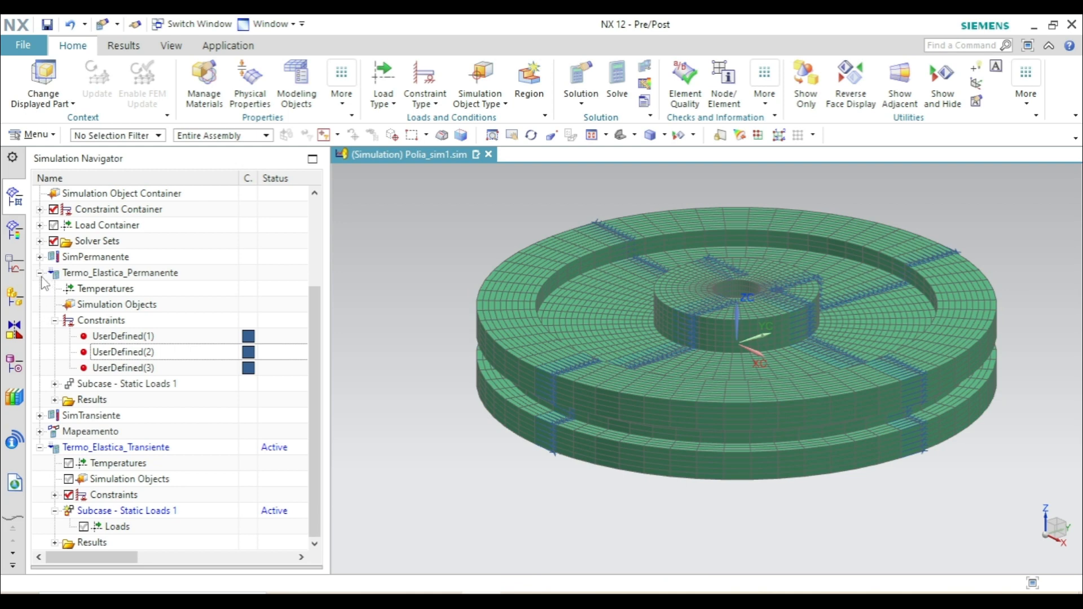
left_click(40, 274)
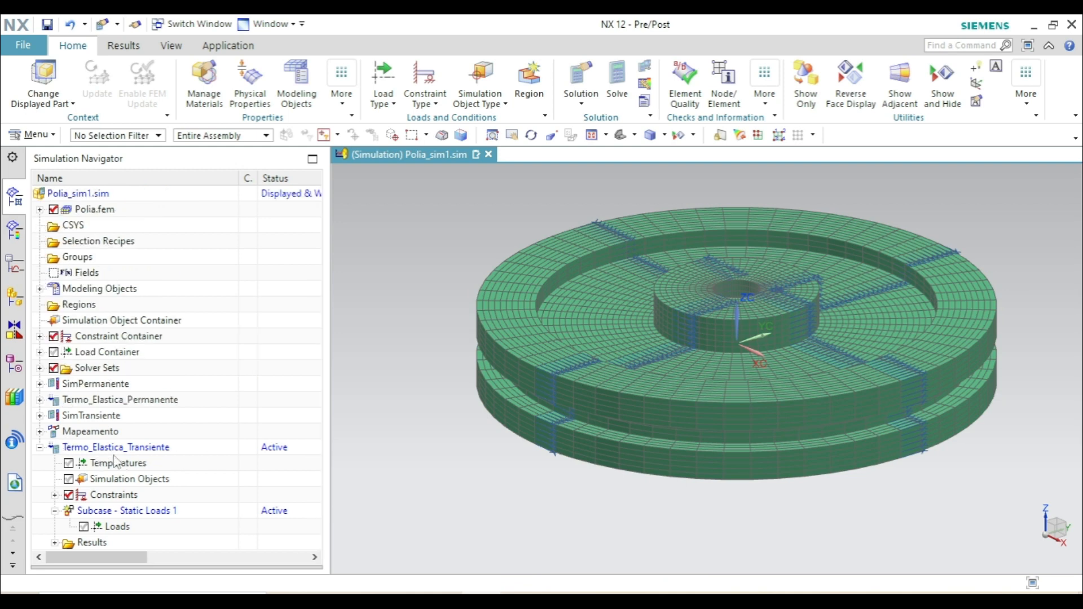
- Rename the Termo_Elastica_Transiente solution as Termo_Elastica_Transiente_1800s
left_click(151, 450)
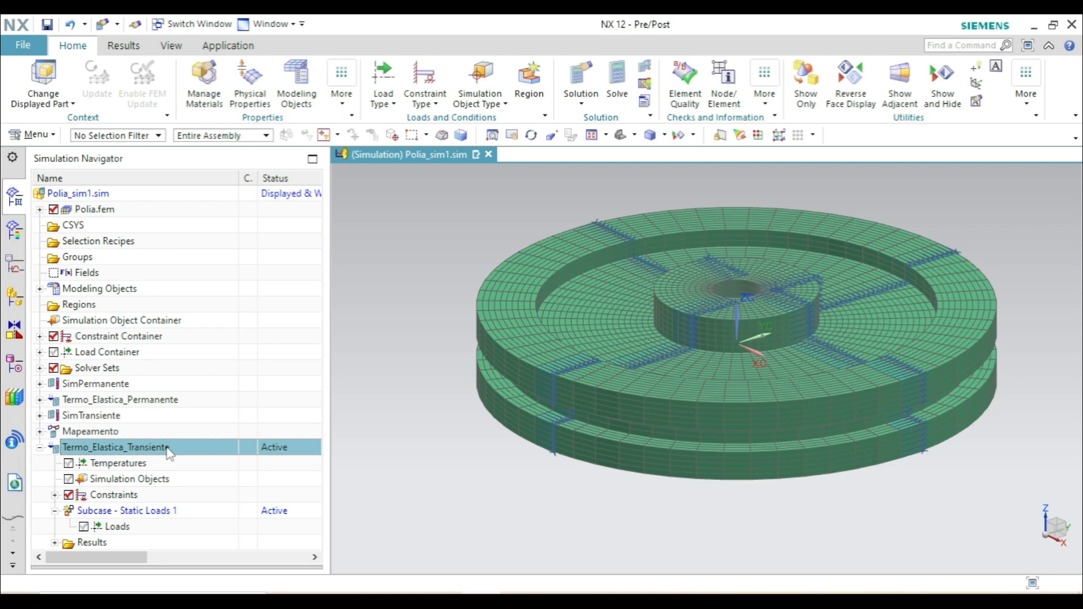
left_click(170, 449)
left_click(182, 447)
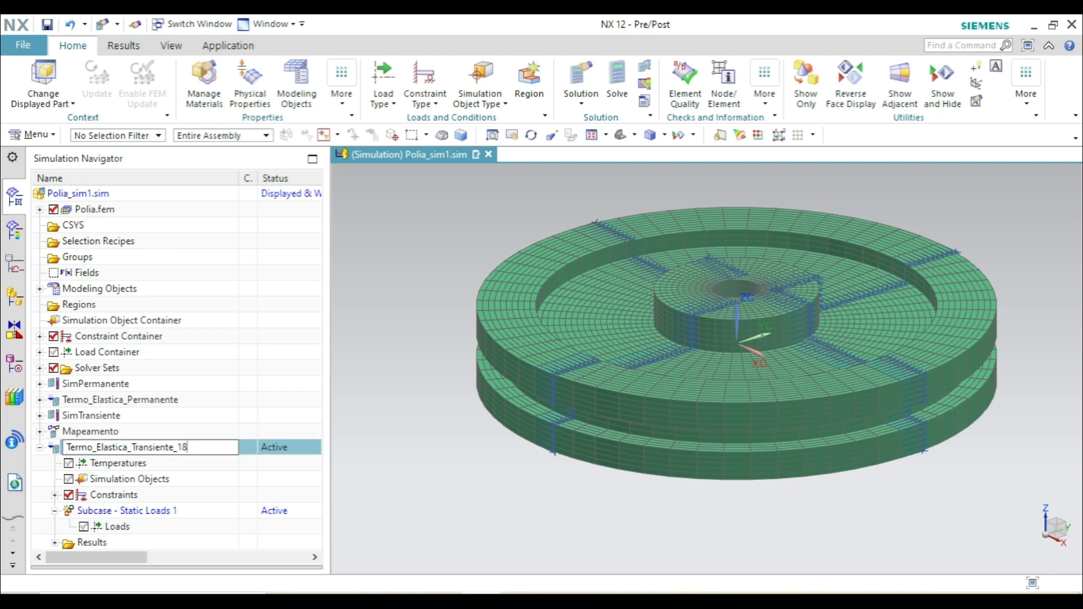
type("_1800s")
key("Return")
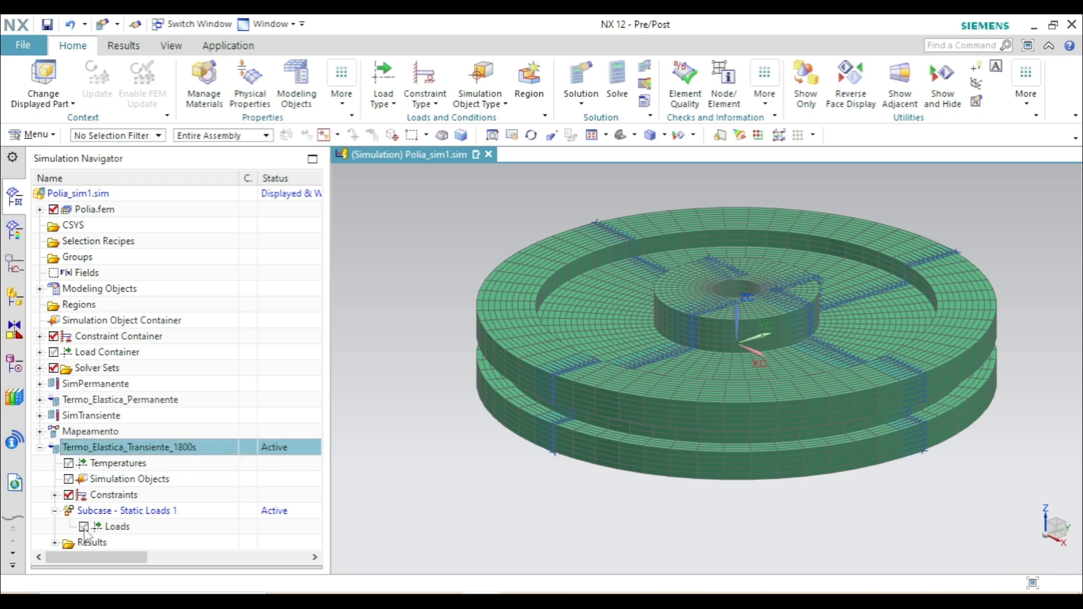
- Create a temperature set in the loads of the 1800 s solution's Static Loads 1 subcase and expand those loads
right_click(141, 528)
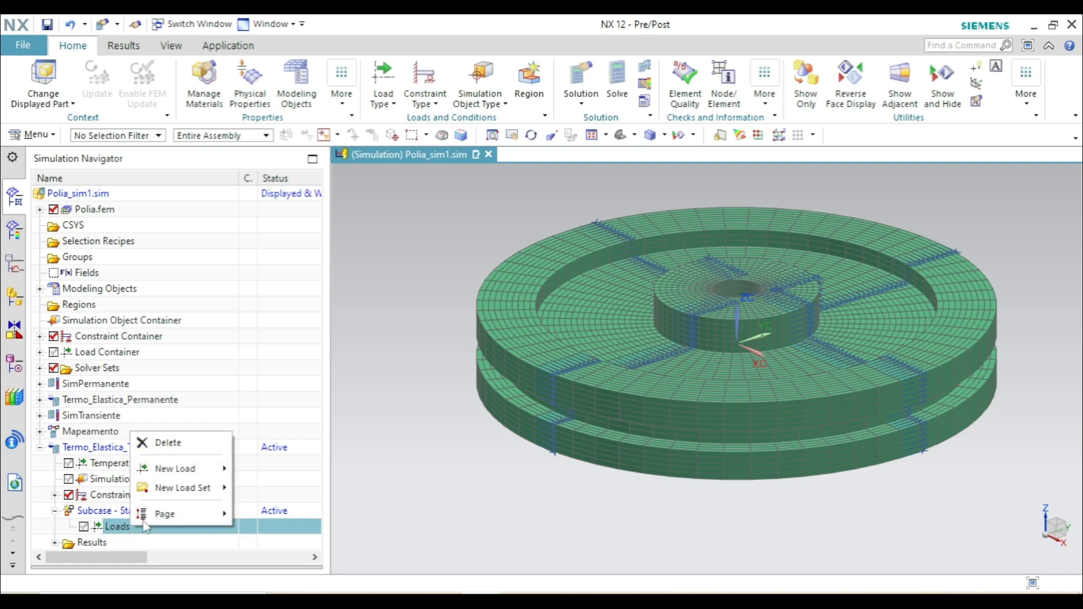
mouse_move(206, 488)
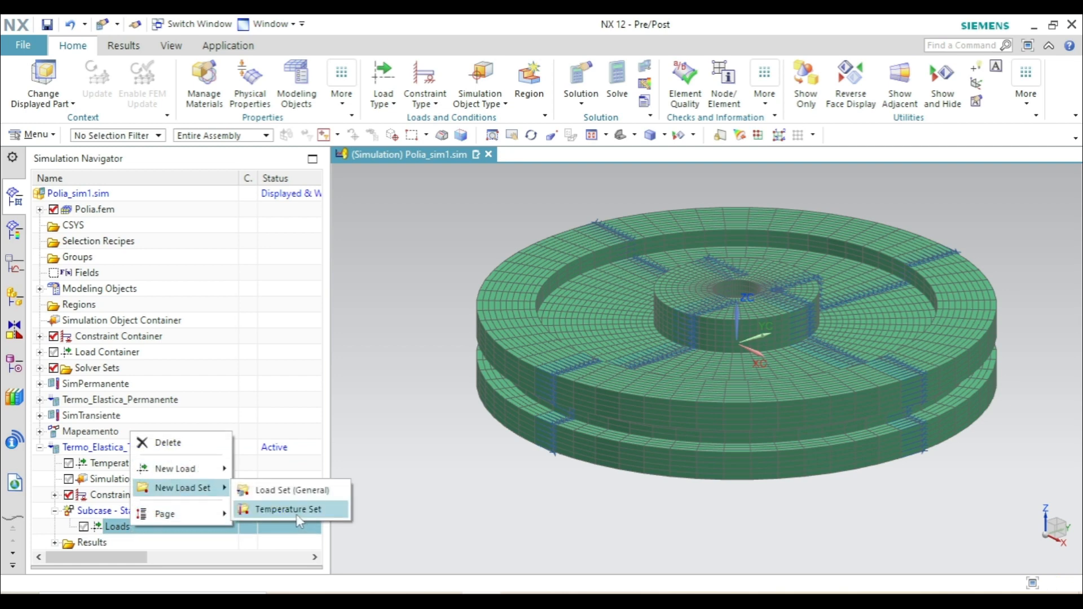
left_click(285, 510)
left_click(167, 182)
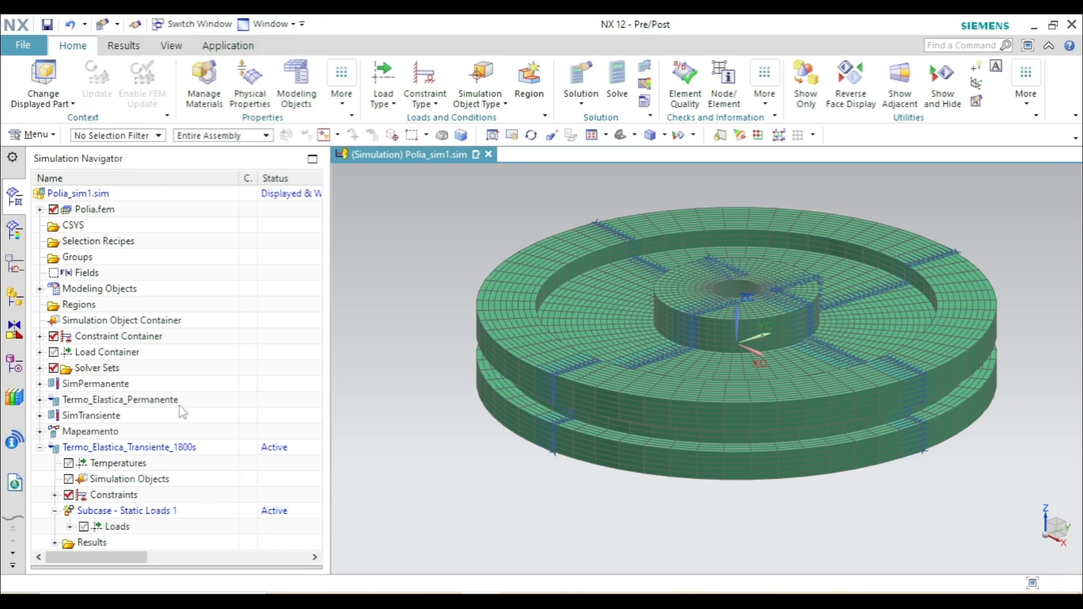
left_click(70, 527)
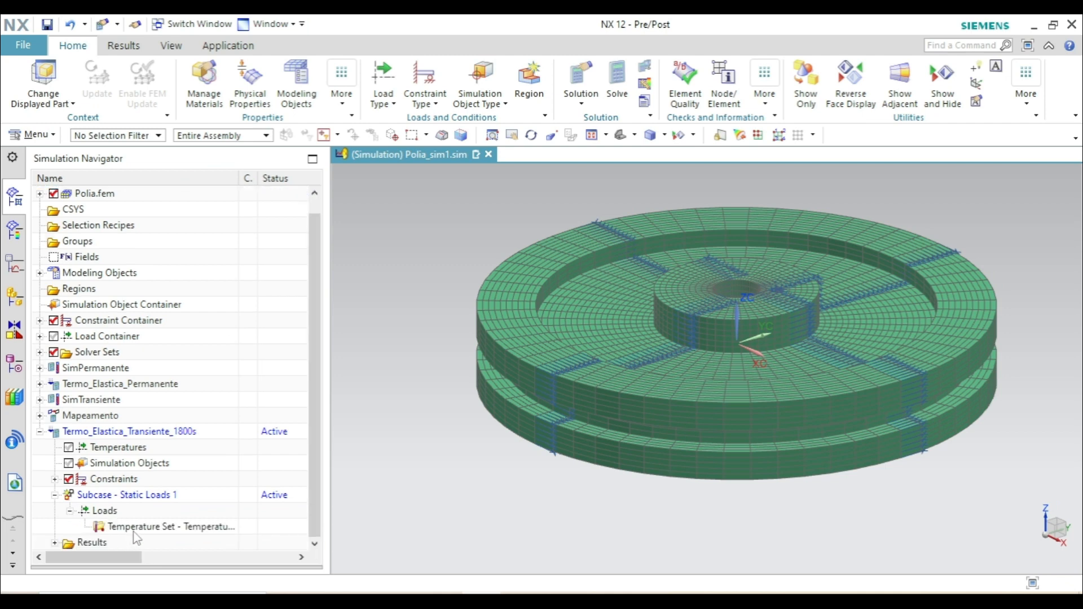
- Start a new temperature load in the temperature set, using the Temperature - External Time Unassigned type
right_click(138, 526)
mouse_move(186, 407)
left_click(294, 405)
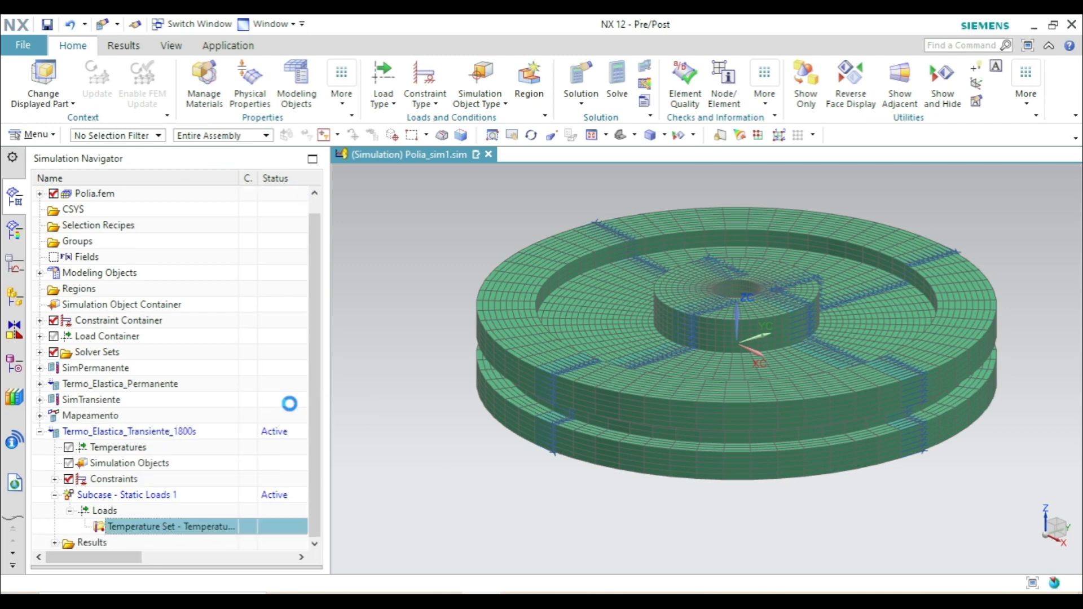
left_click(161, 53)
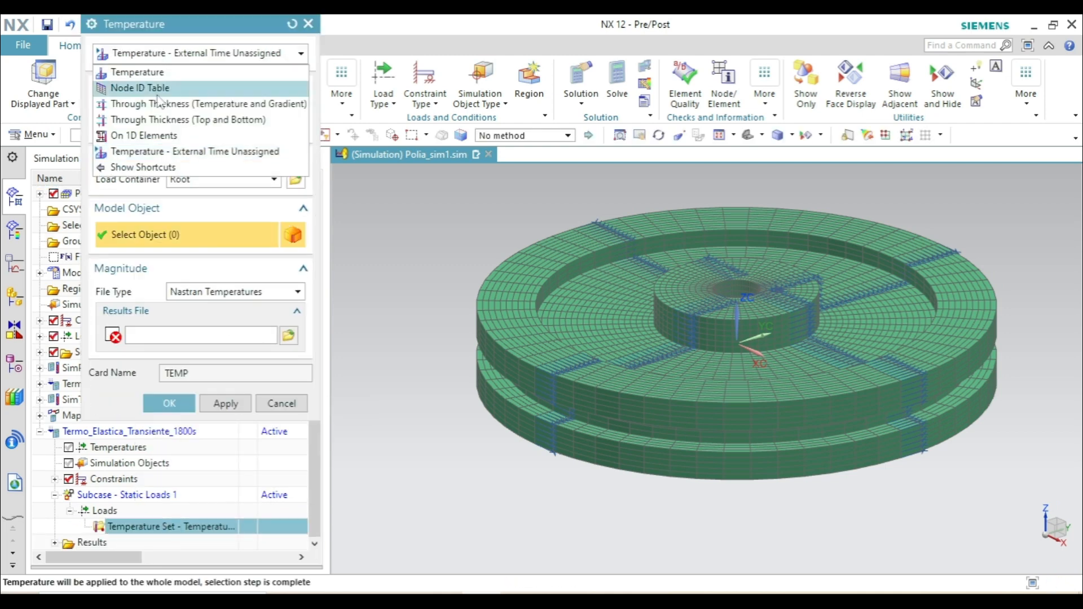
left_click(232, 160)
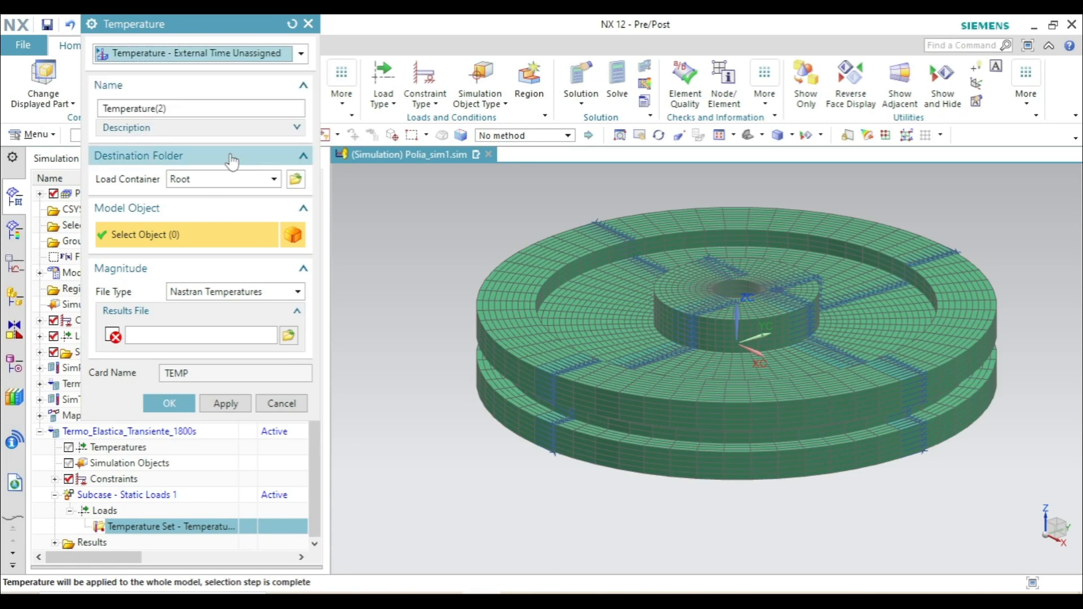
- Define the 1800 s temperature load with Simcenter Thermal Temperatures from the results file Polia_sim1-Mapeamento_t1800.bun
left_click(205, 293)
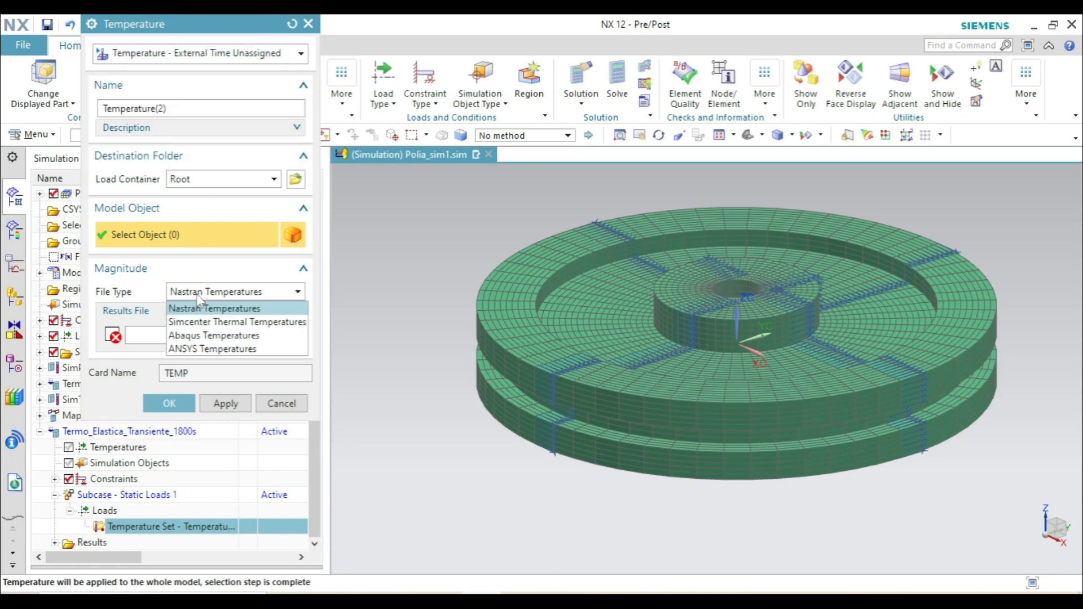
left_click(268, 323)
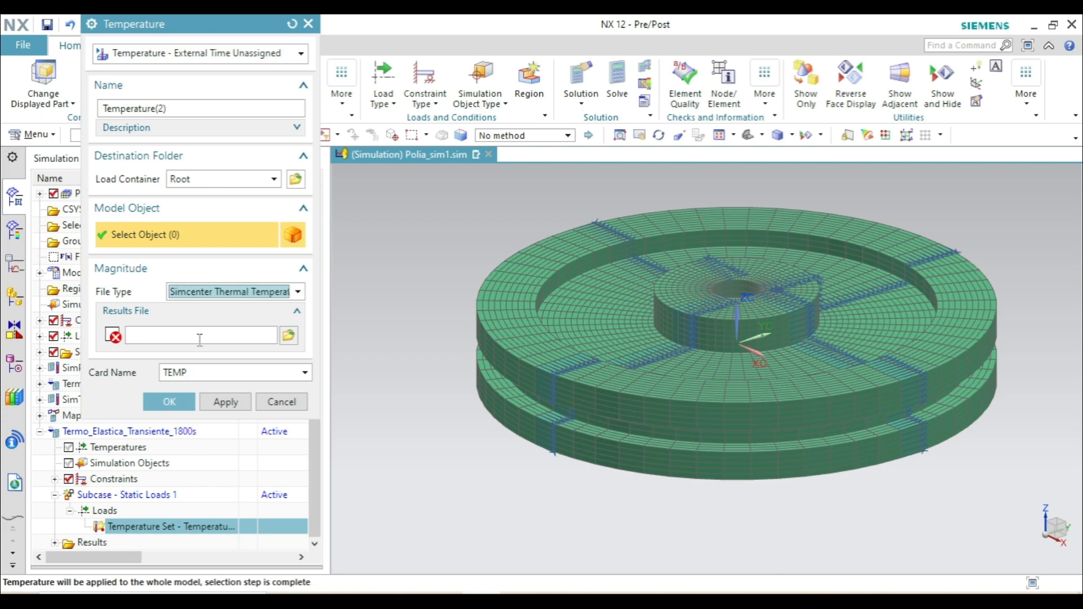
left_click(286, 336)
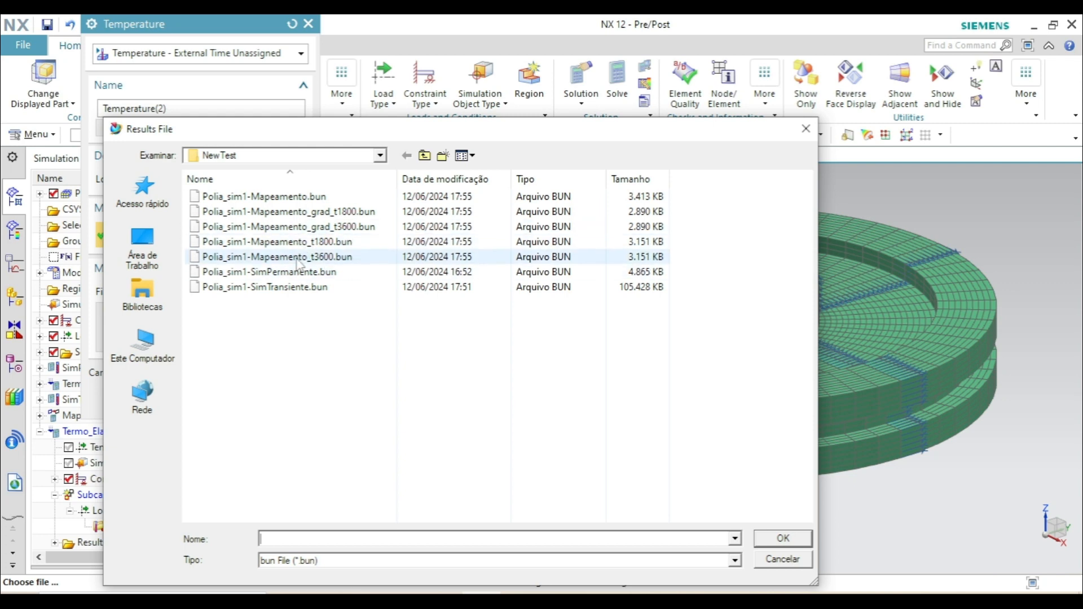
left_click(301, 243)
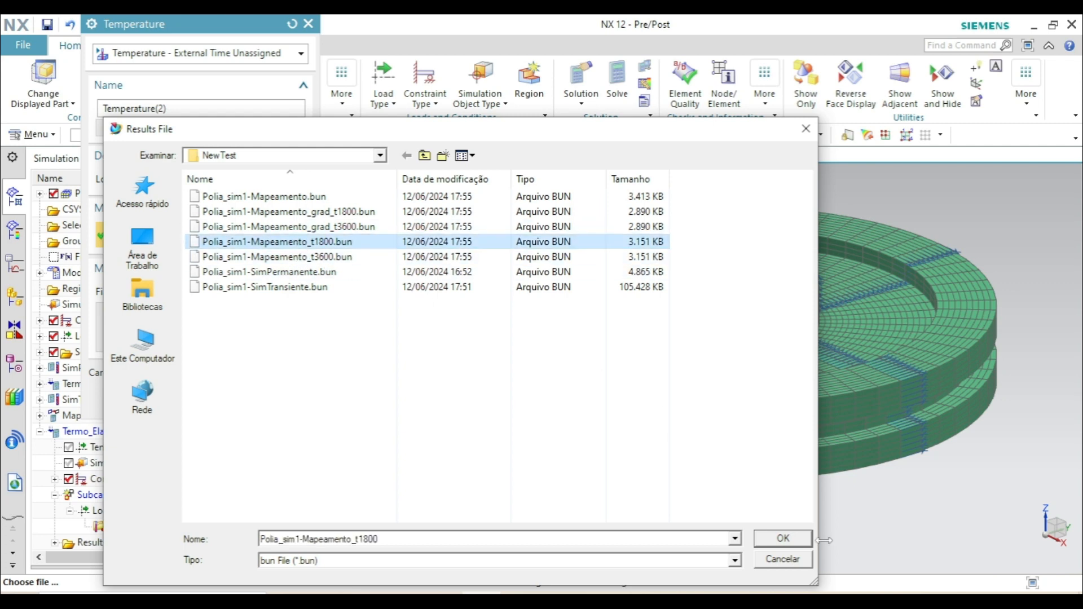
left_click(802, 541)
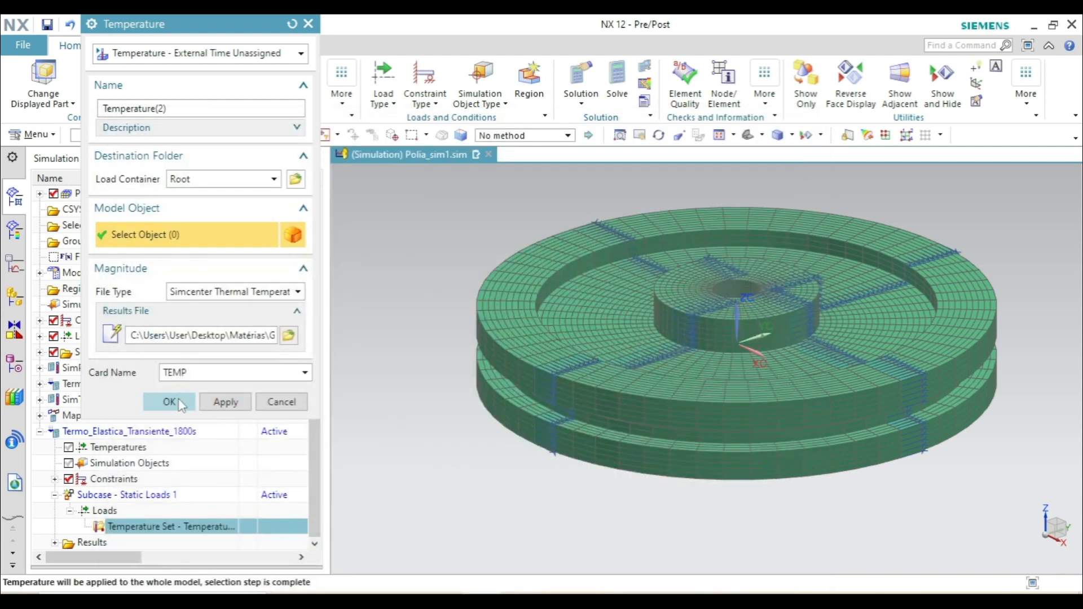
left_click(169, 402)
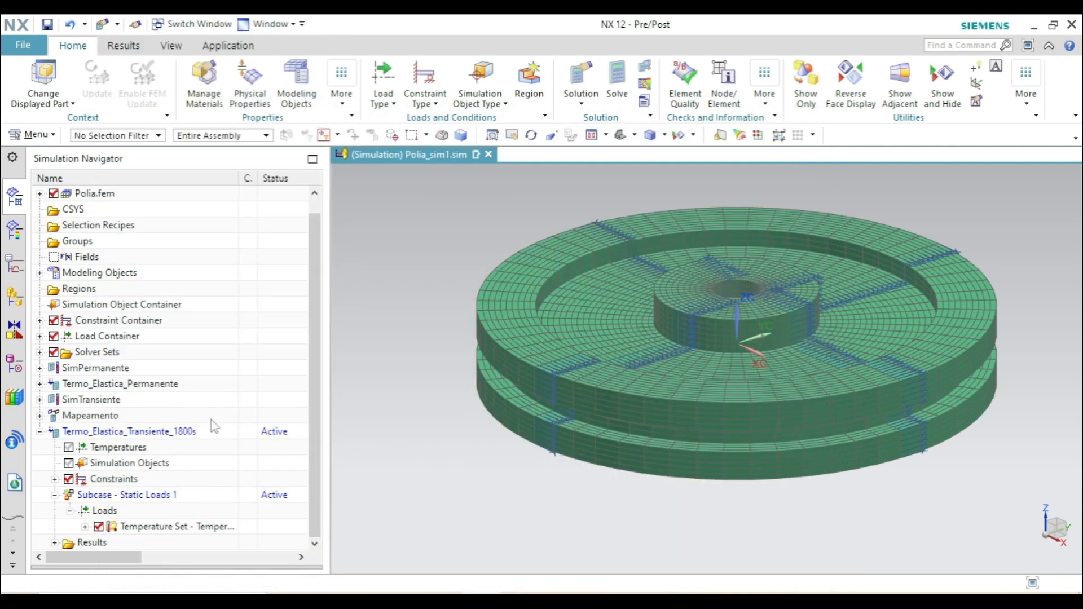
left_click(39, 432)
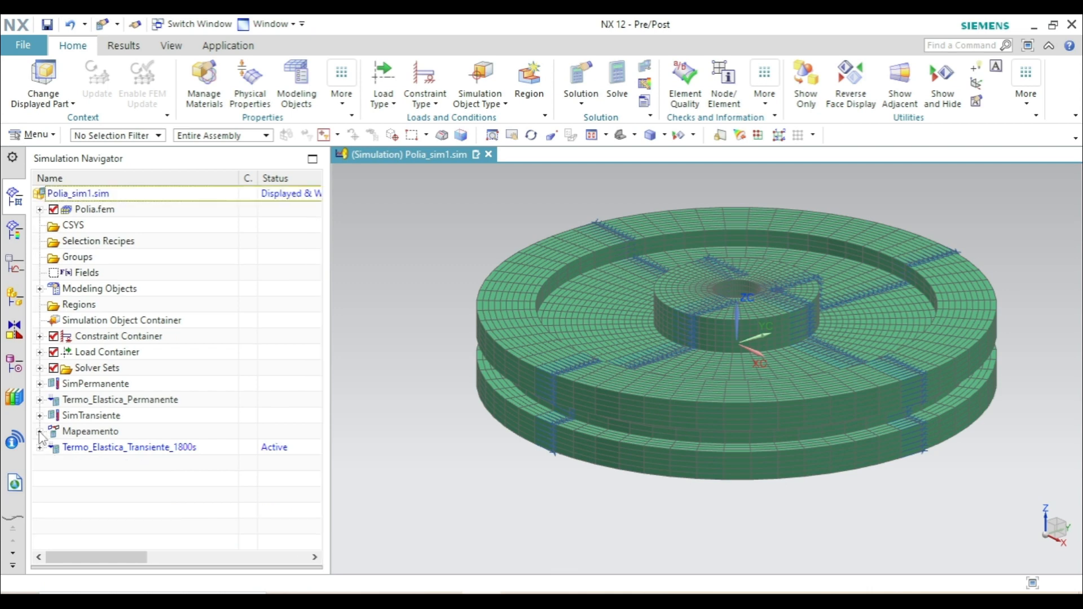
left_click(39, 431)
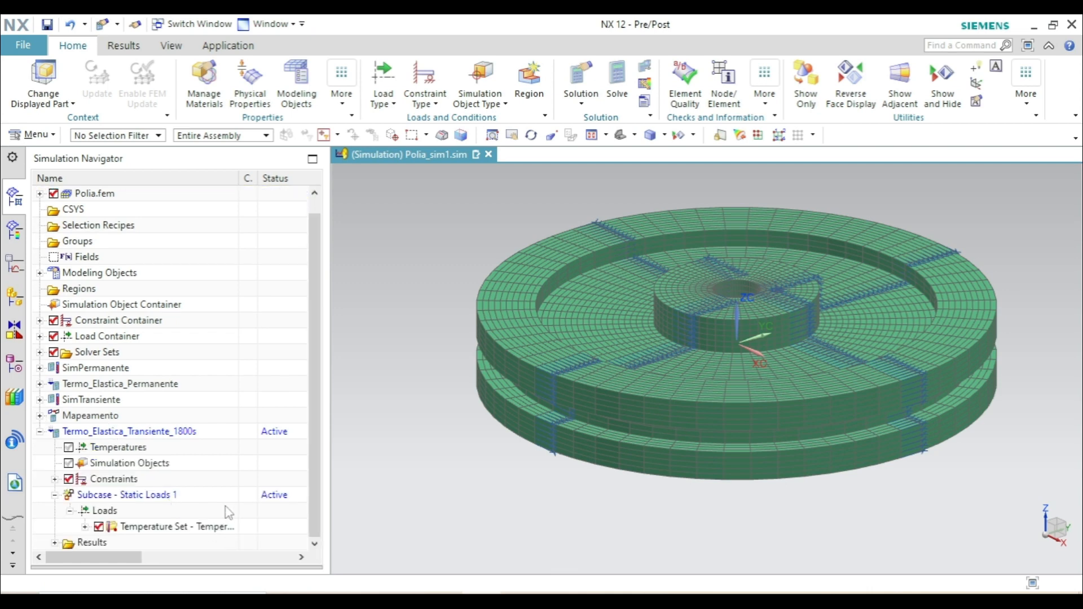
left_click(38, 433)
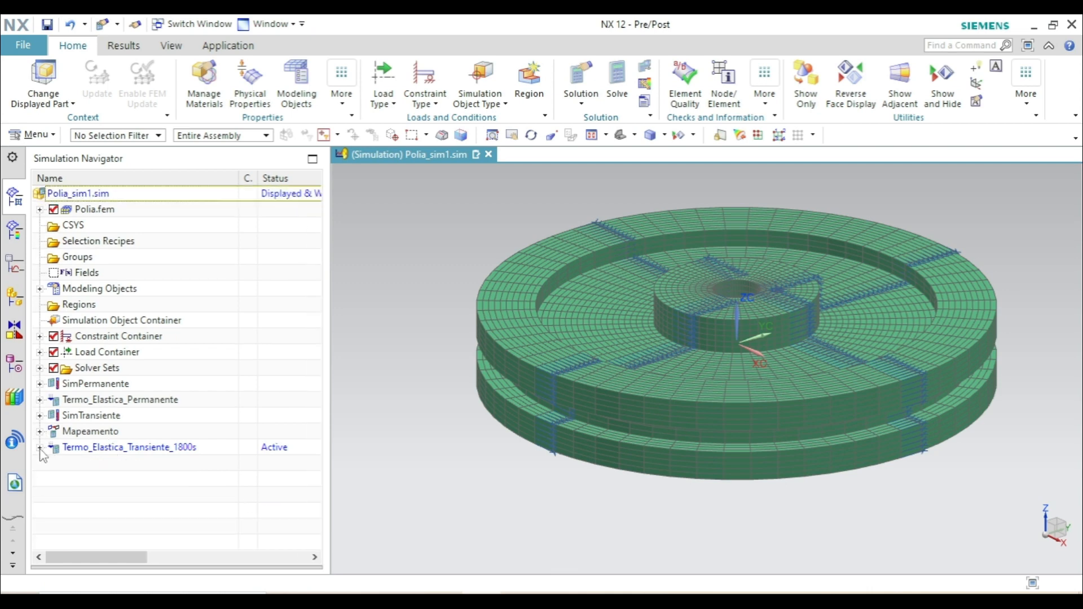
- Create an NX Nastran structural solution named Termo_Elastica_Transiente_3600s that ignores material temperature dependence
left_click(580, 80)
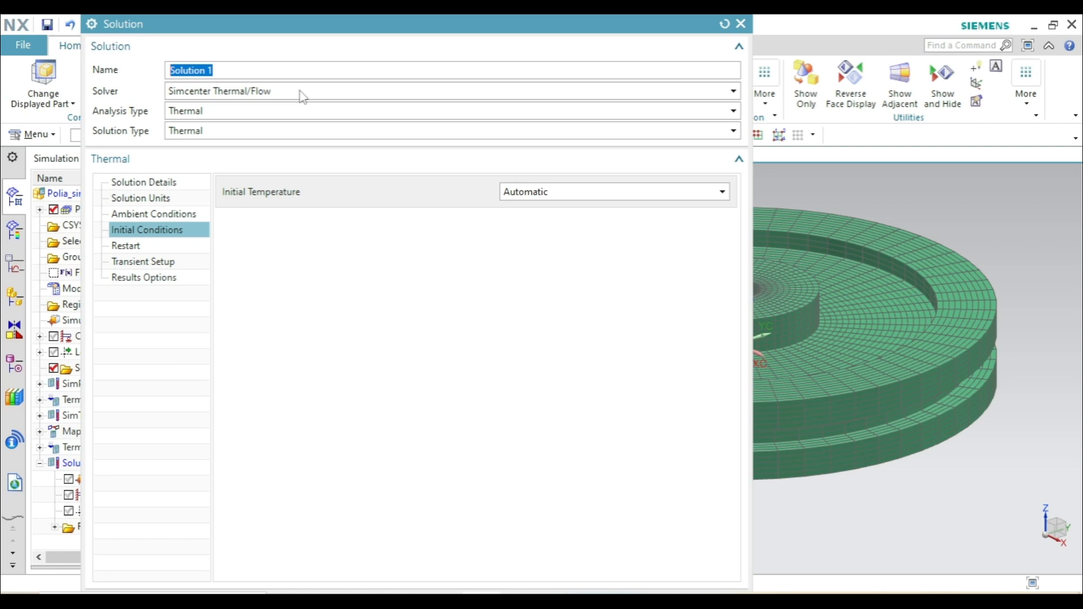
type("Termo_Elastica_Transiente_3600s")
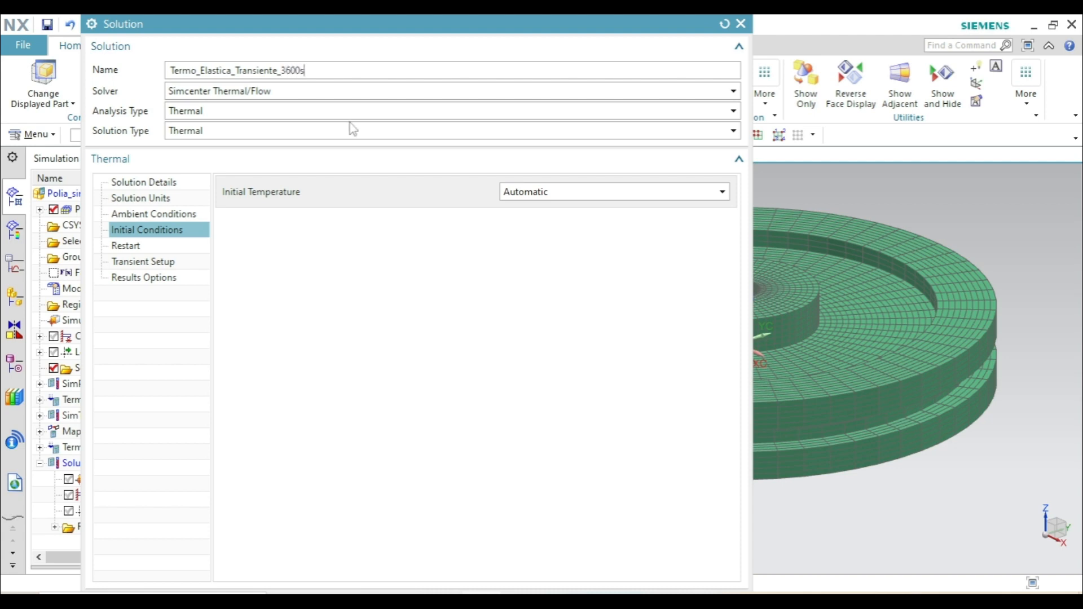
left_click(233, 92)
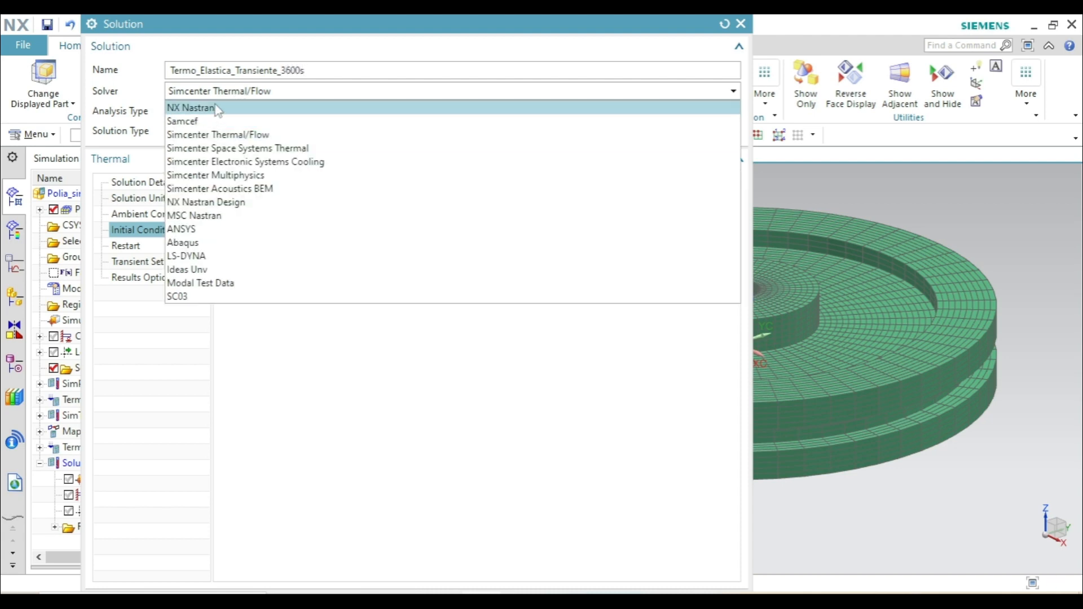
left_click(217, 109)
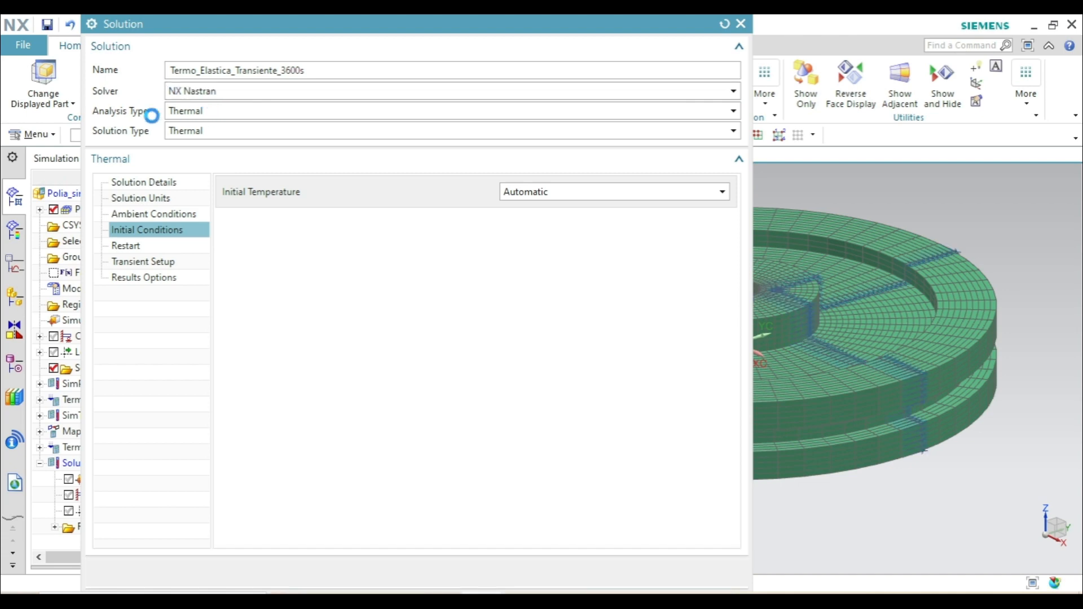
left_click(191, 110)
left_click(198, 125)
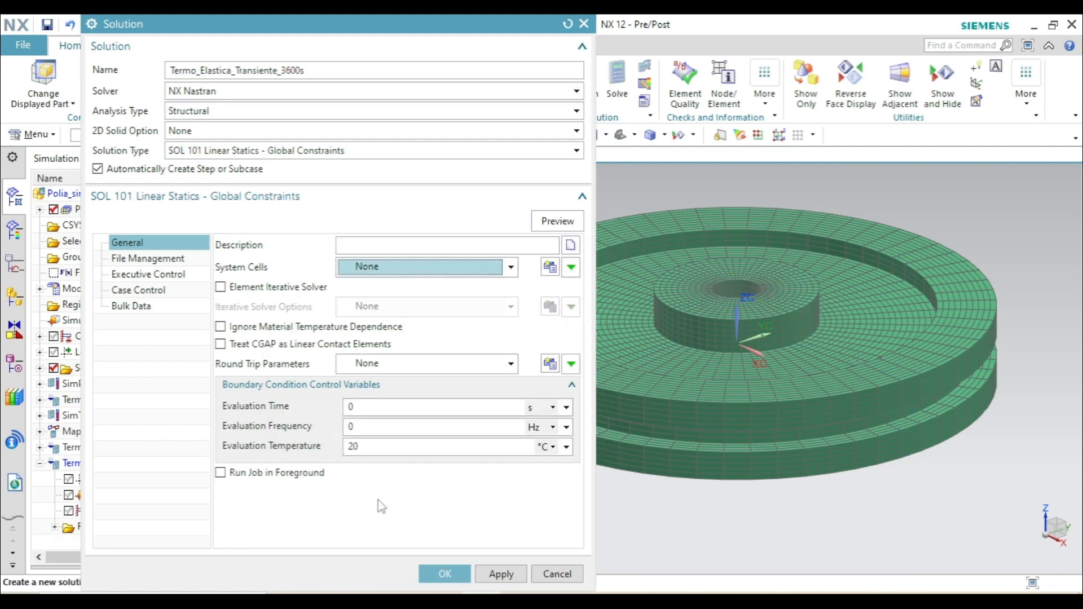
left_click(237, 327)
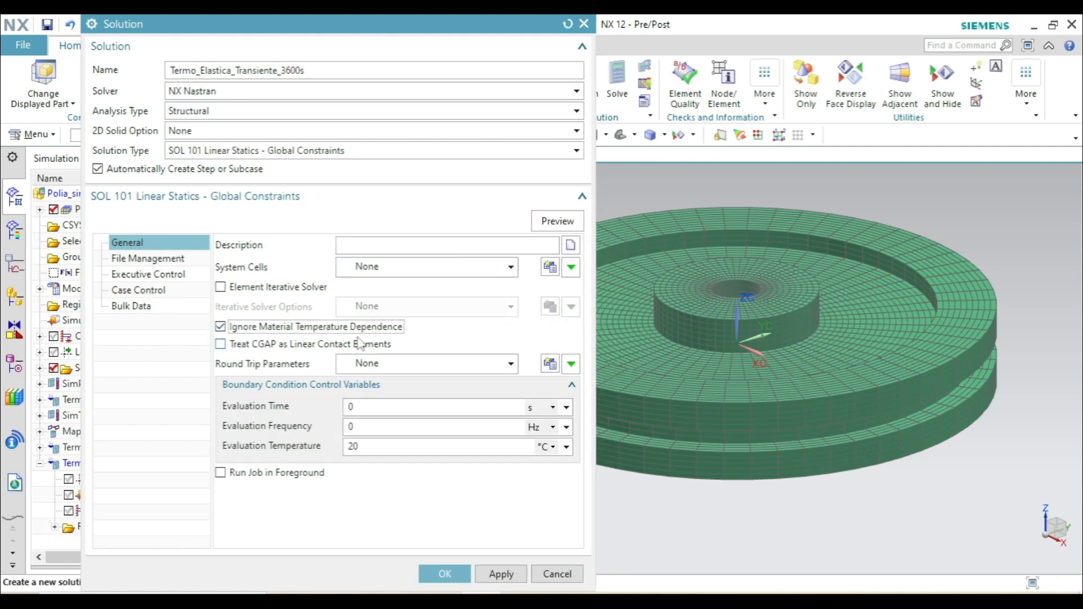
left_click(440, 569)
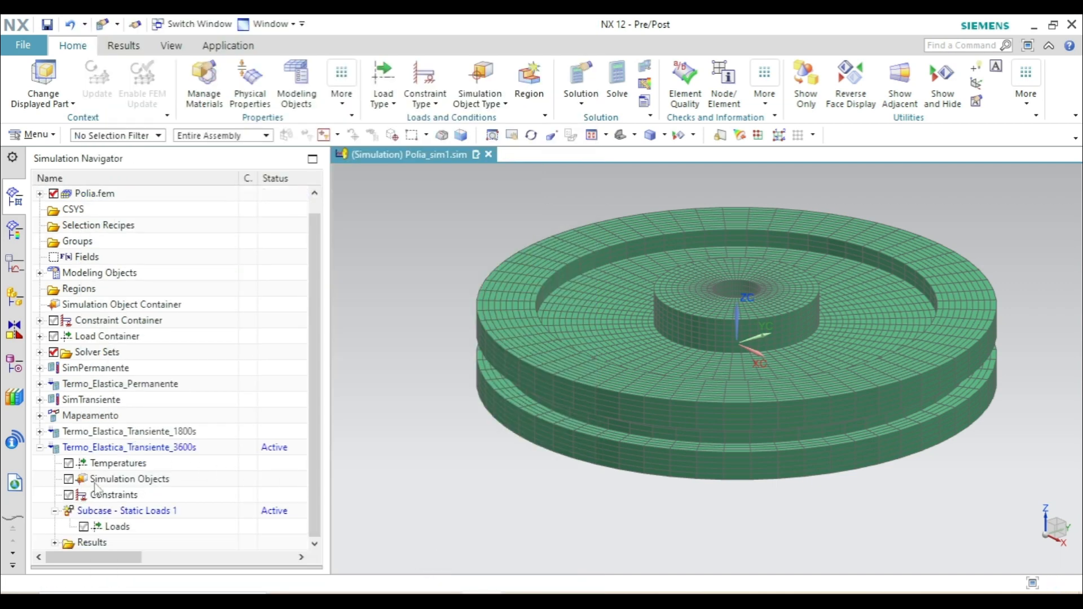
- Reuse the three user-defined constraints from Termo_Elastica_Transiente_1800s in the constraints of the Termo_Elastica_Transiente_3600s solution
left_click(40, 431)
scroll(45, 434, "down", 3)
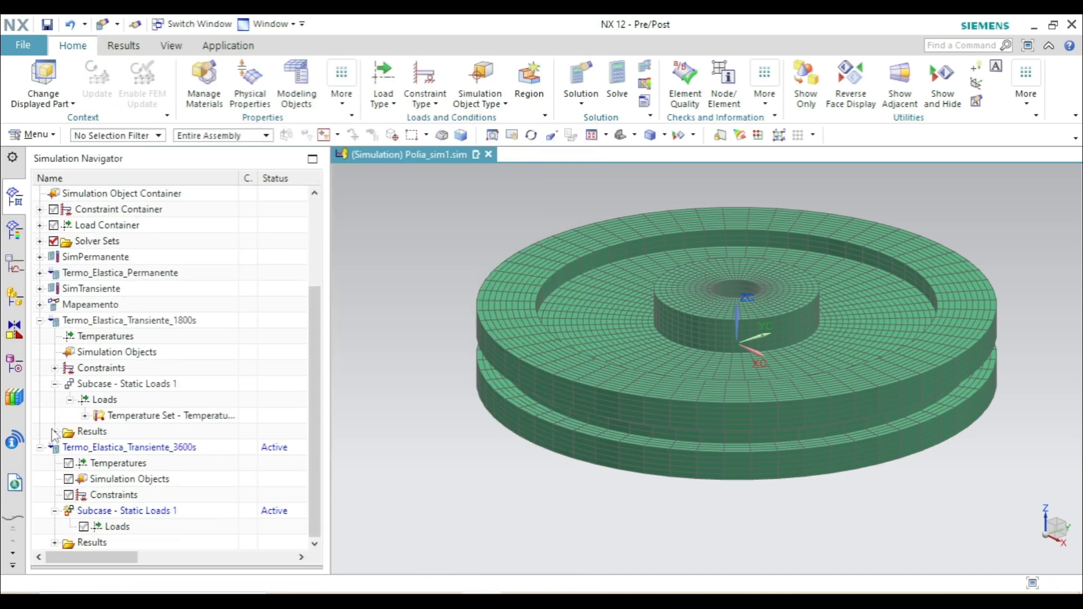
left_click(54, 368)
scroll(84, 361, "down", 2)
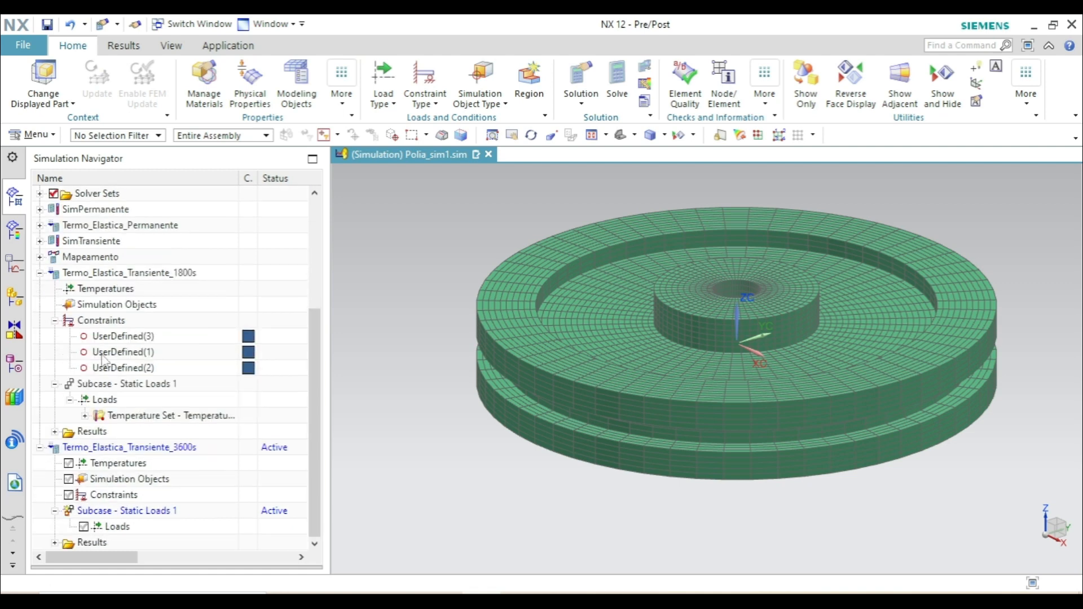
left_click(110, 336)
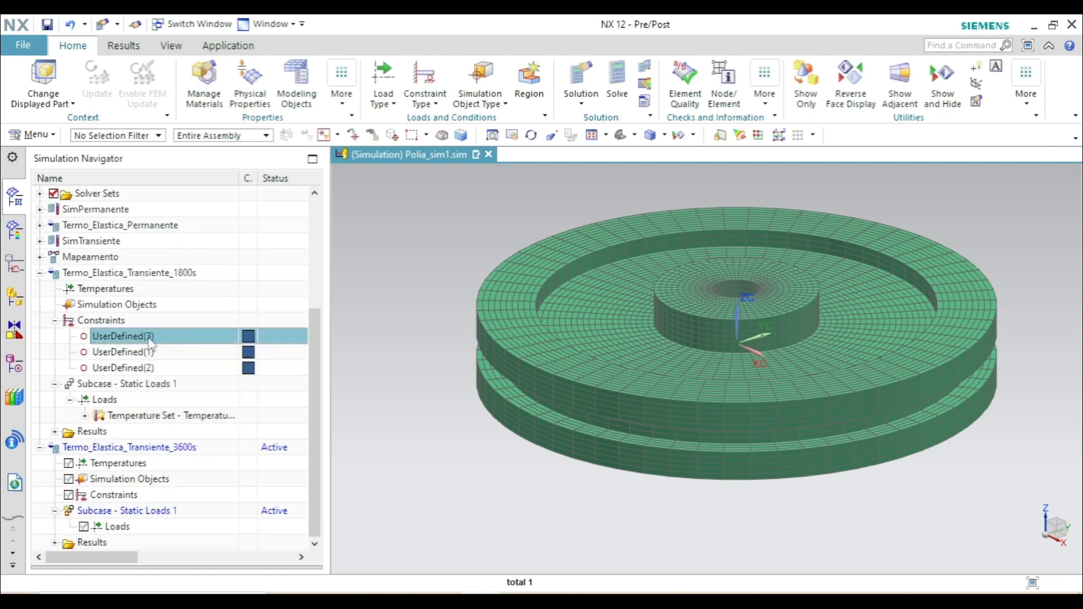
left_click(135, 370, "shift")
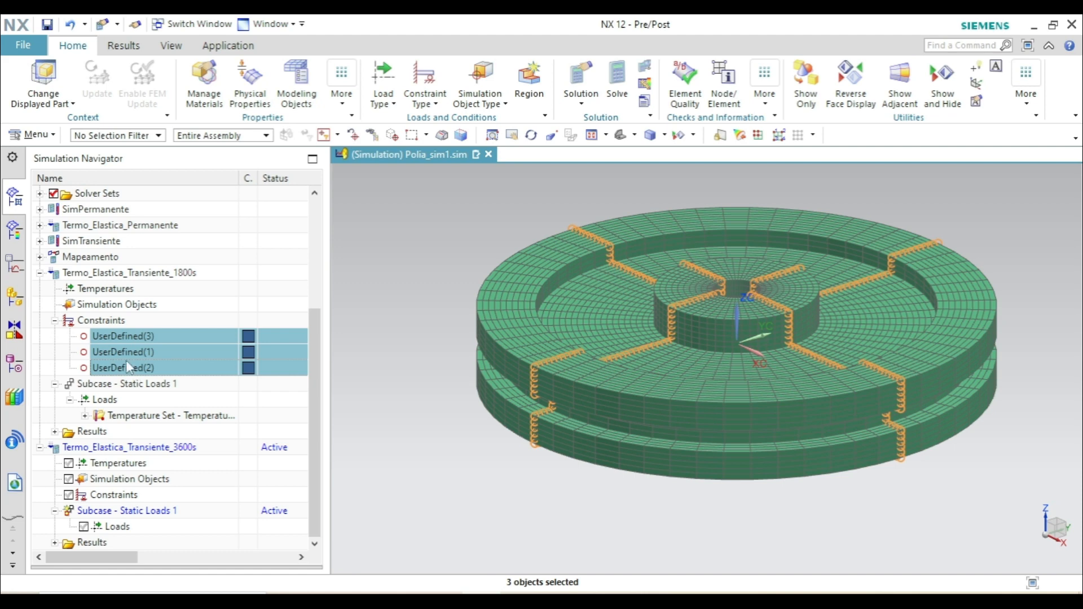
left_click_drag(121, 345, 102, 500)
left_click(55, 321)
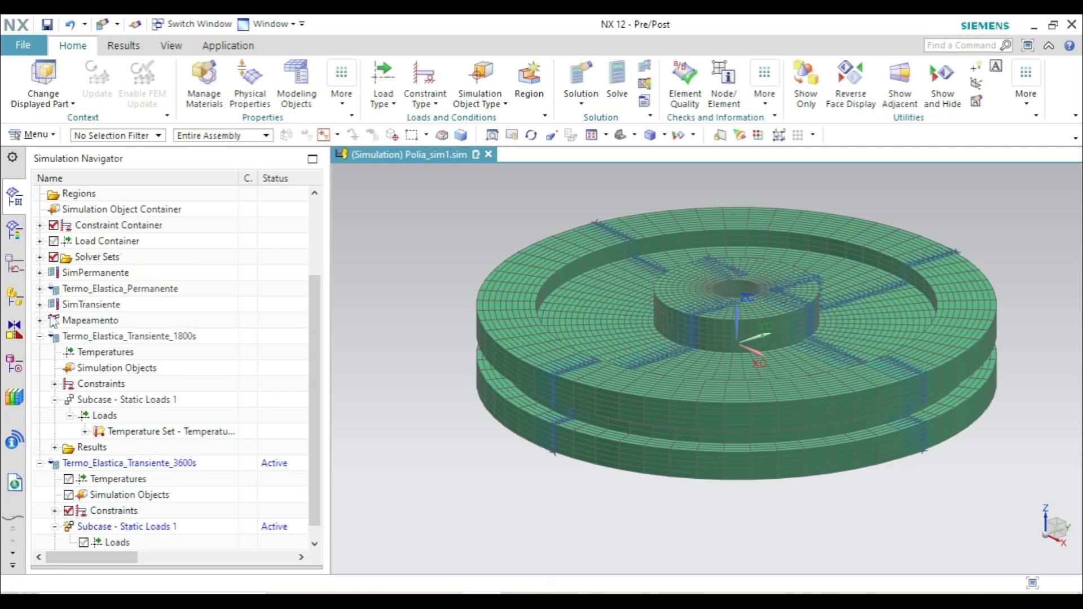
left_click(42, 337)
scroll(44, 337, "down", 1)
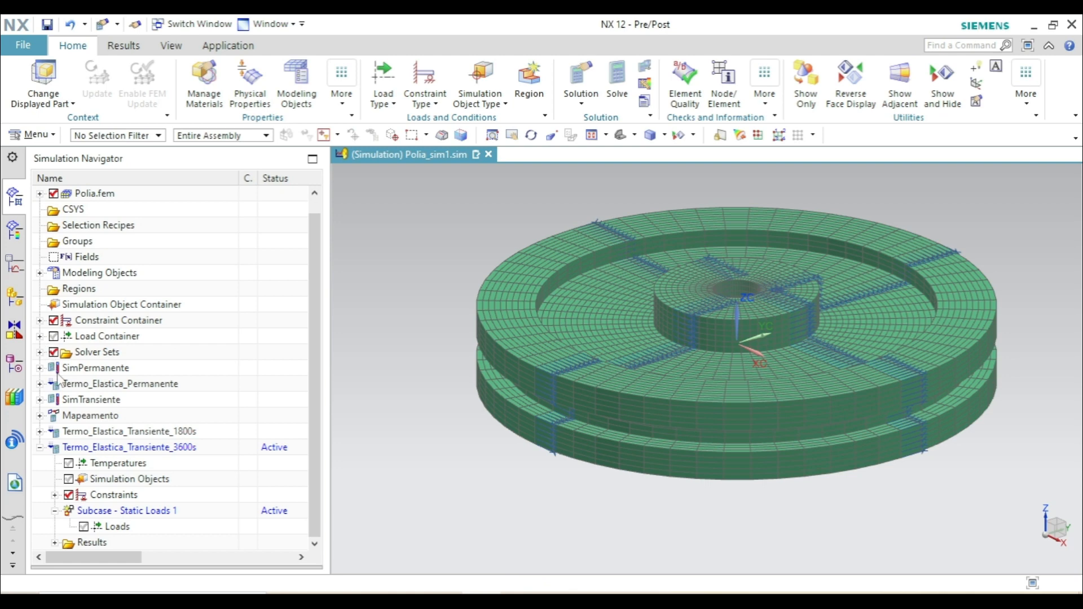
- Create a temperature set without a default temperature in the 3600 s solution's Static Loads 1 subcase and expand its loads
left_click(102, 529)
right_click(107, 528)
mouse_move(162, 496)
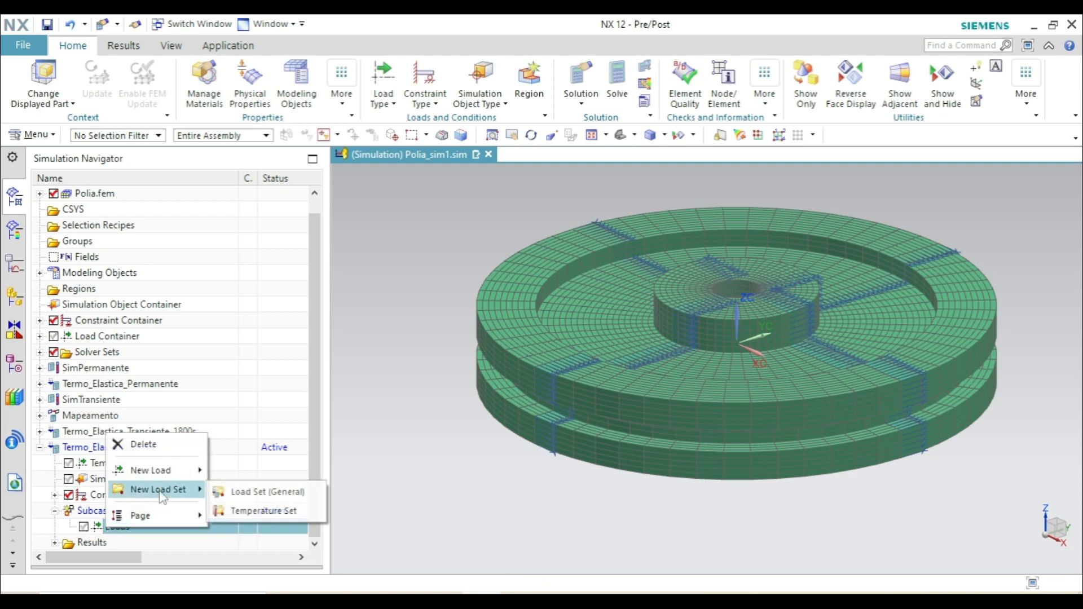
left_click(263, 510)
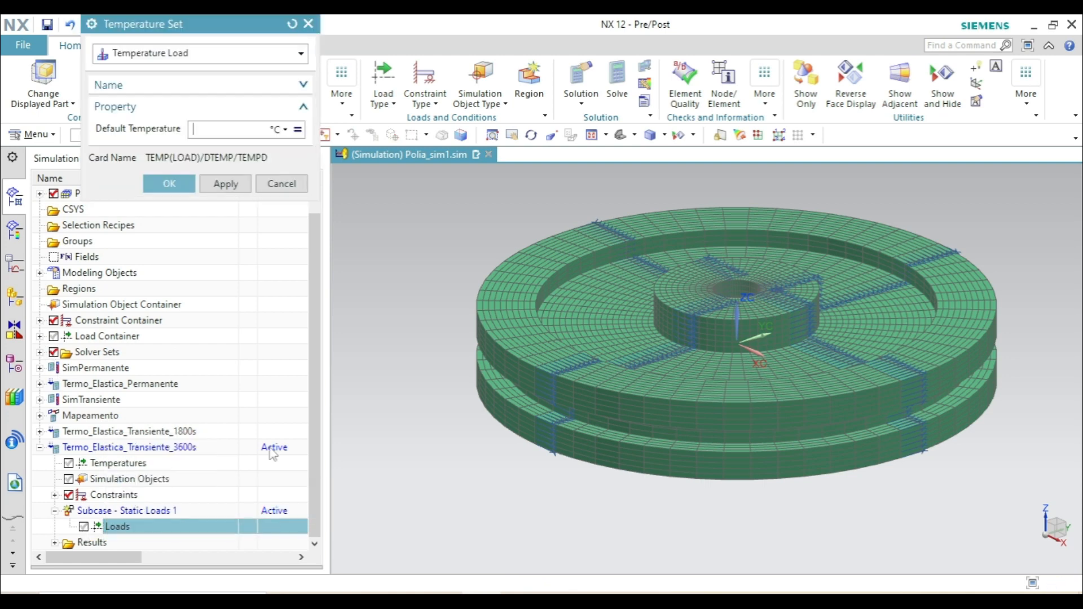
left_click(169, 184)
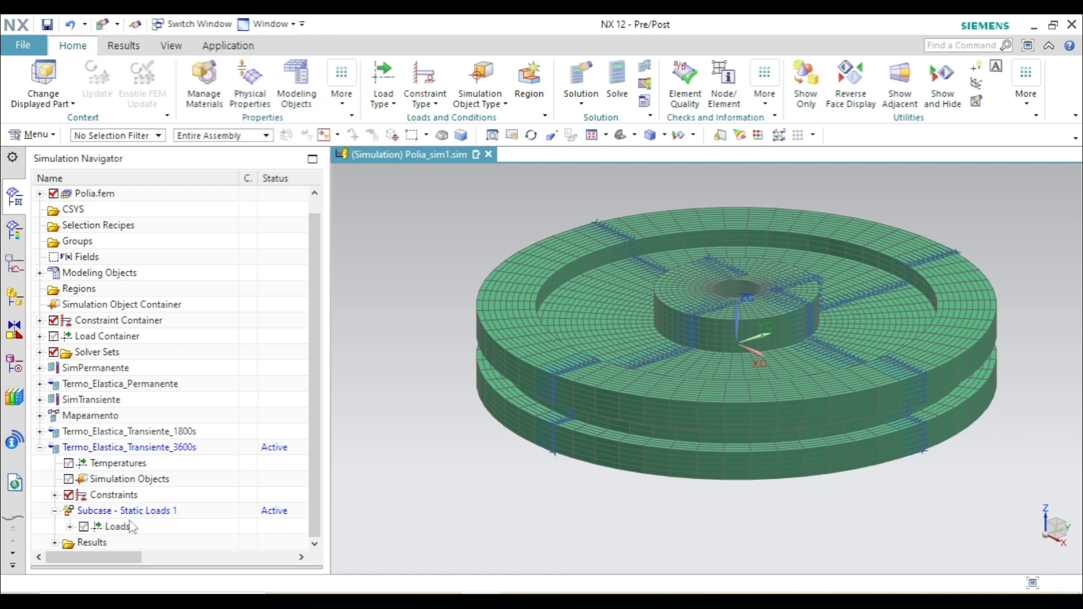
left_click(70, 527)
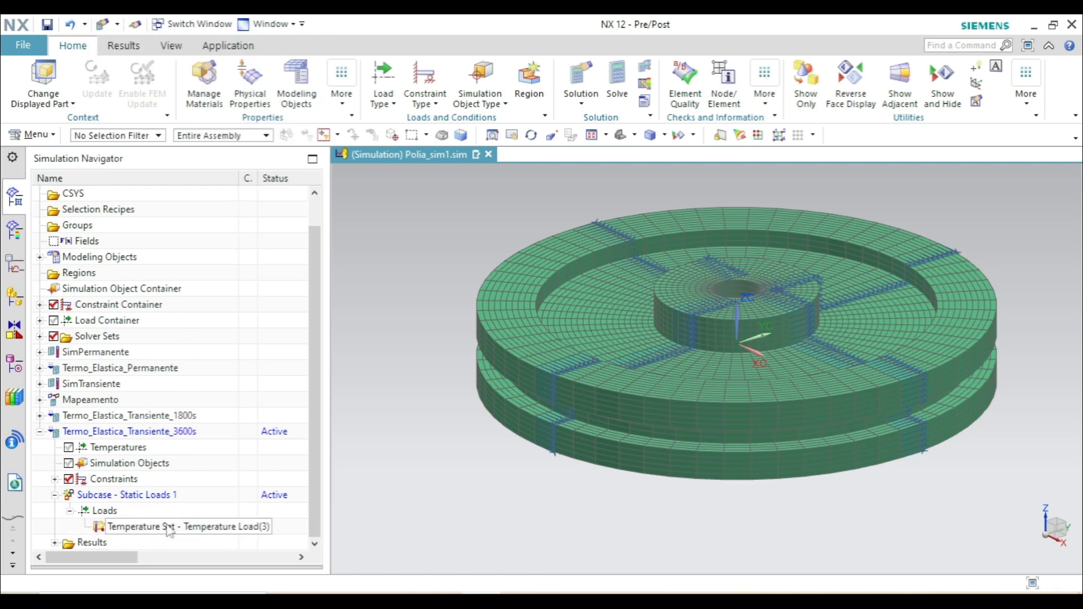
- Add an external time-unassigned temperature load to the 3600 s temperature set, using Simcenter Thermal Temperatures from Polia_sim1-Mapeamento_t3600.bun
right_click(169, 530)
mouse_move(285, 404)
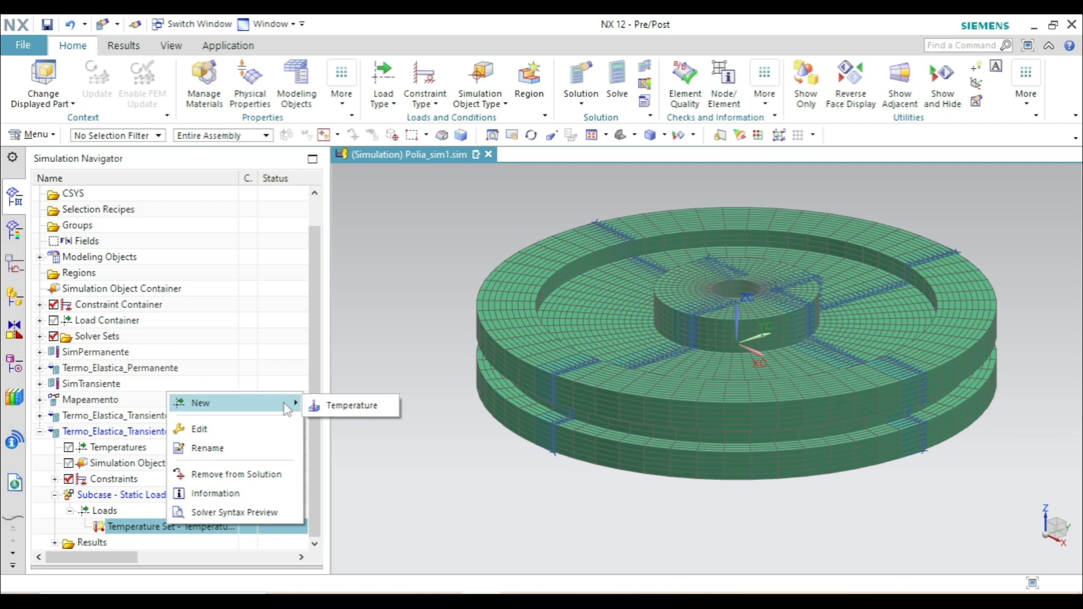
left_click(345, 406)
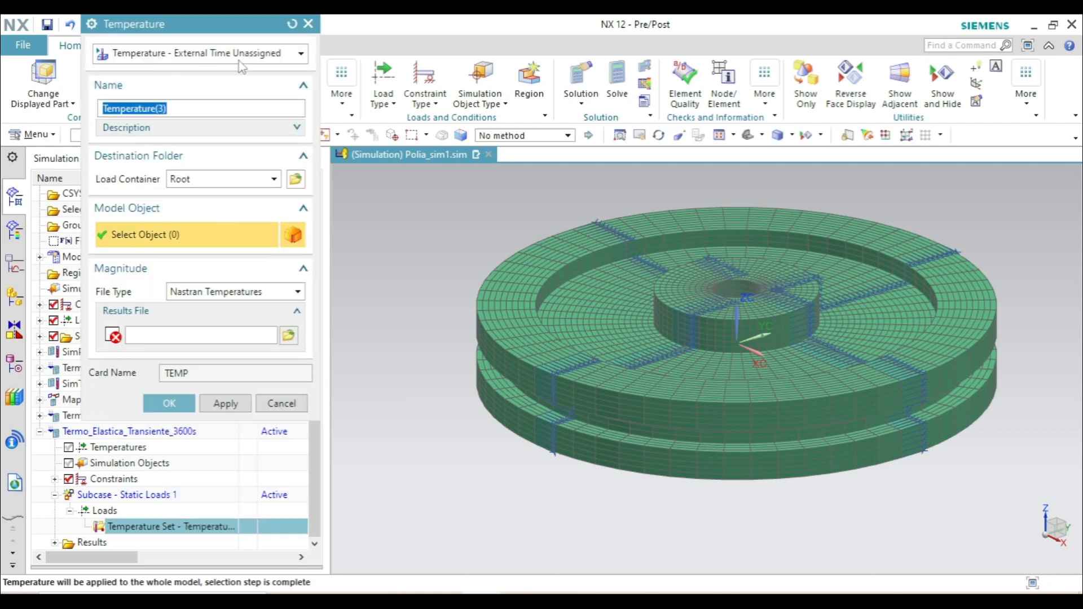
left_click(234, 292)
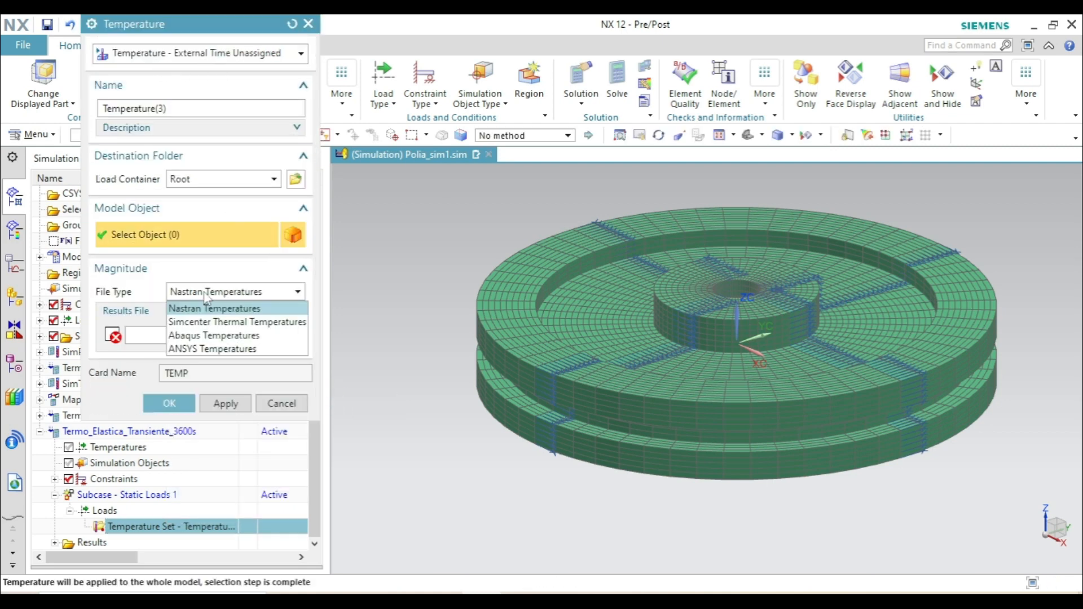
left_click(246, 322)
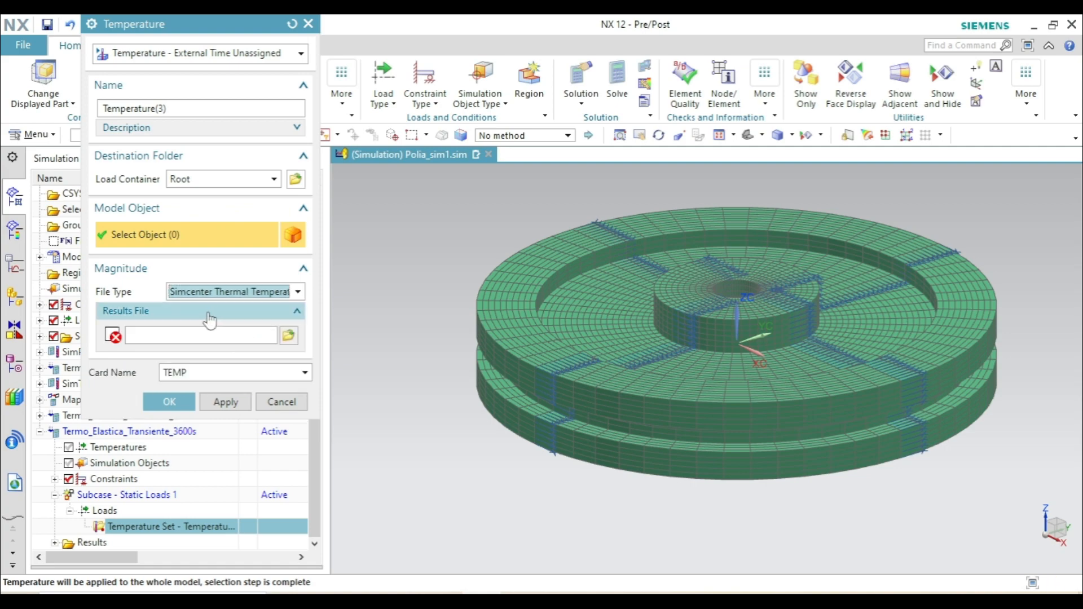
left_click(294, 334)
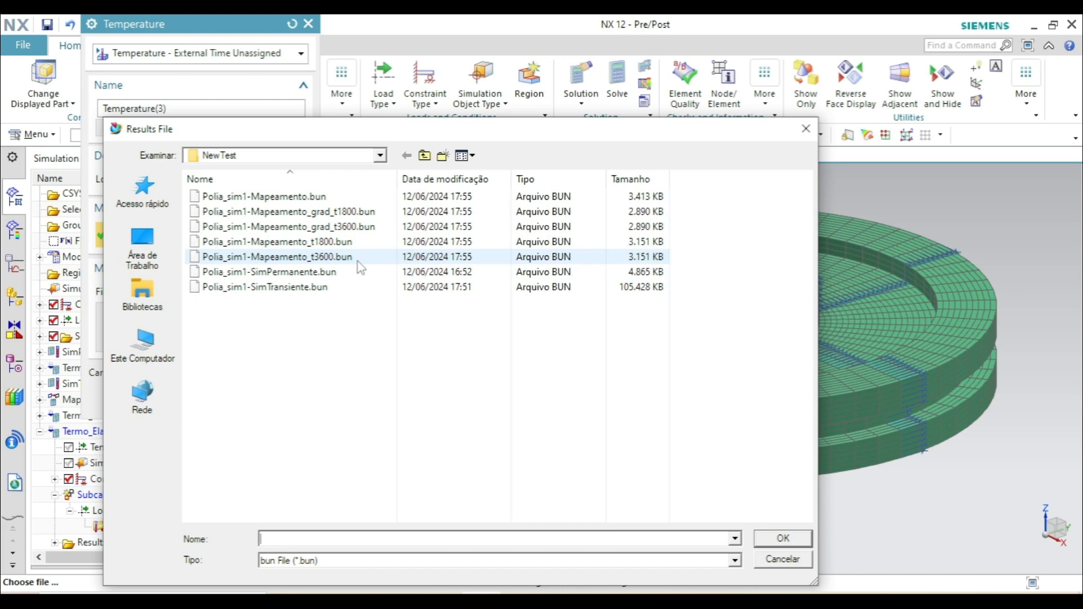
left_click(338, 257)
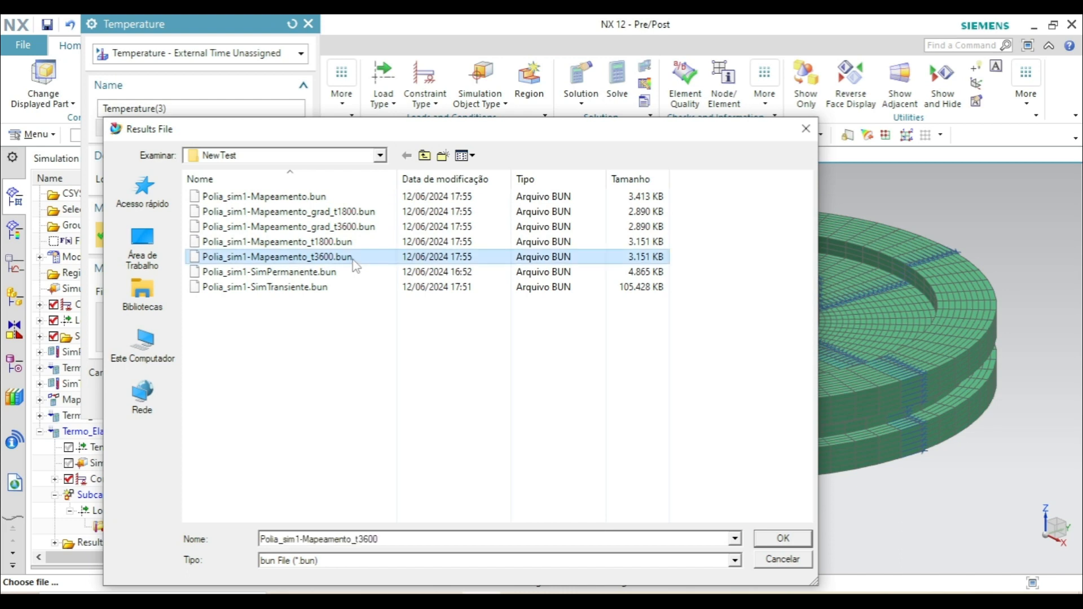
left_click(782, 538)
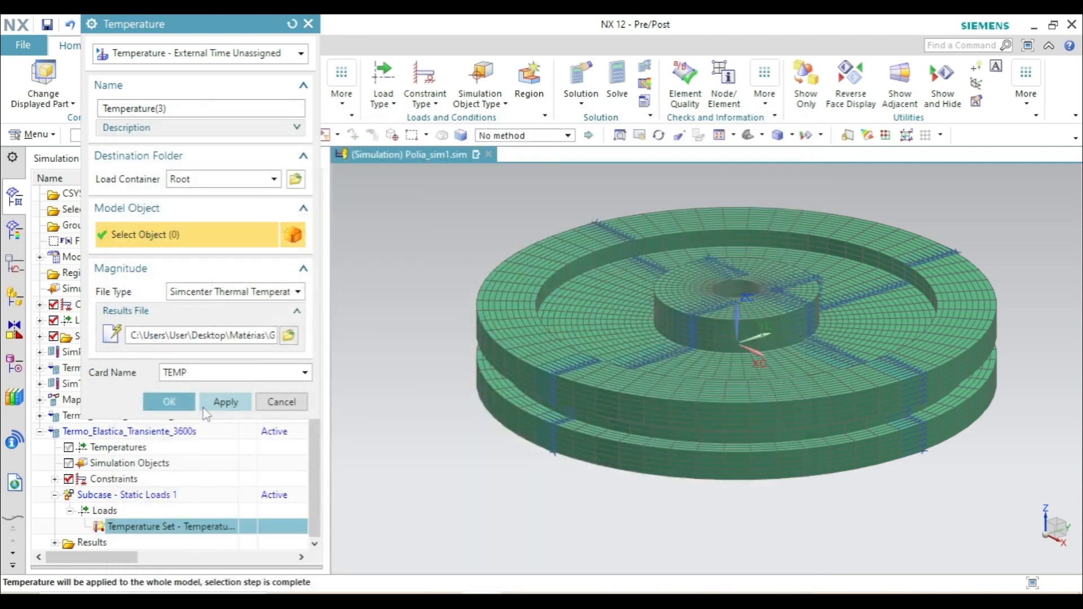
left_click(169, 402)
left_click(40, 432)
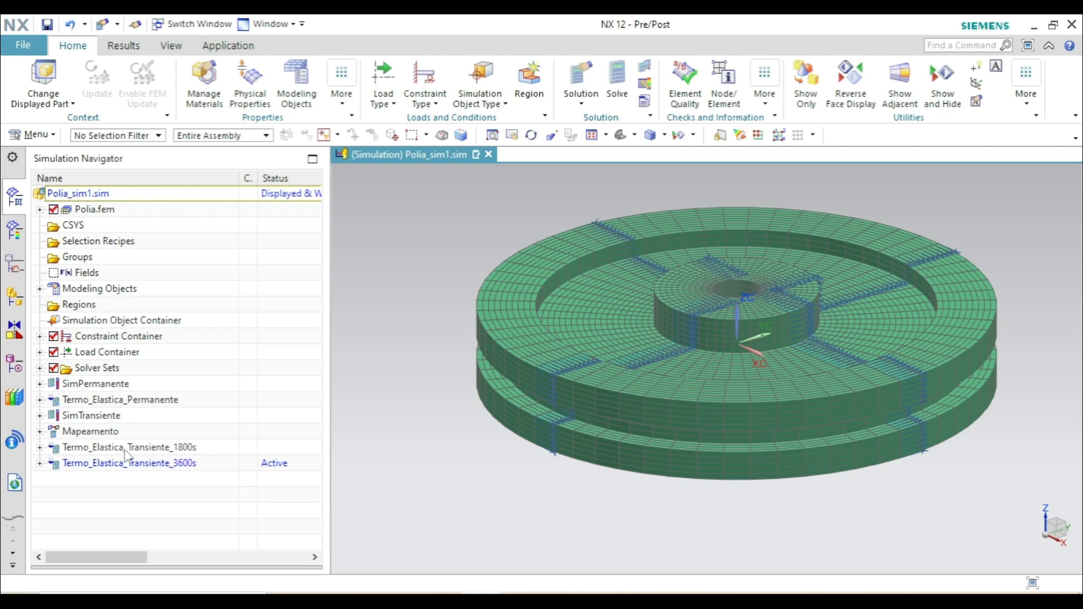
double_click(160, 448)
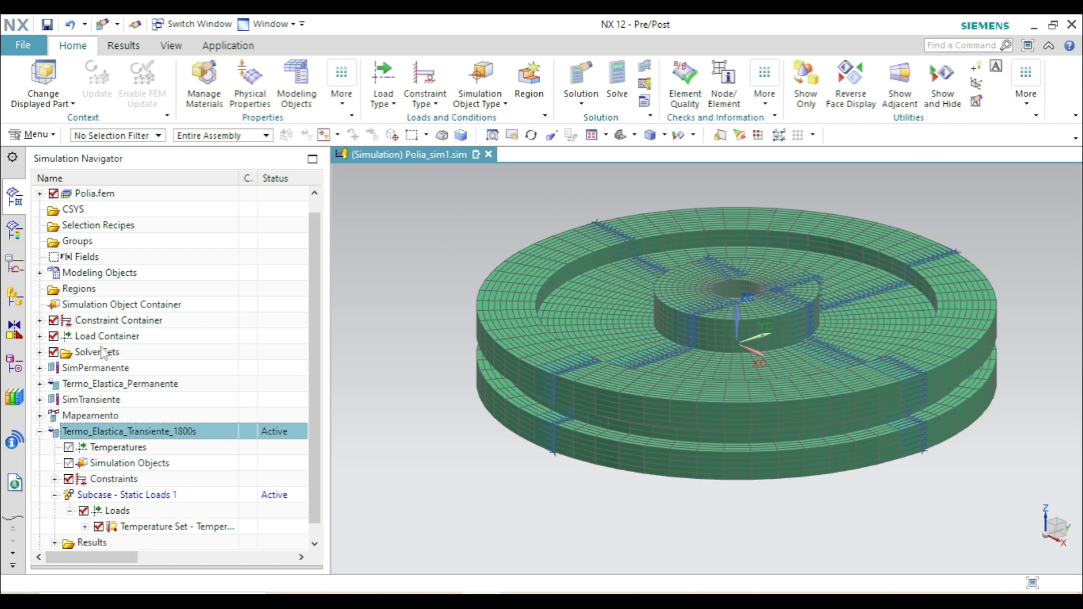
left_click(40, 431)
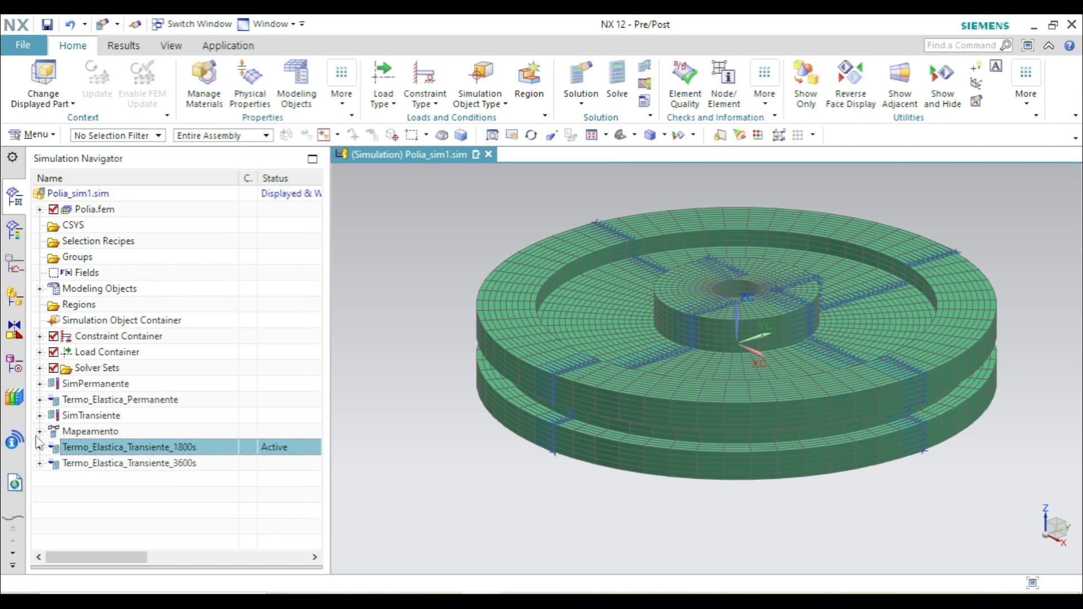
double_click(91, 464)
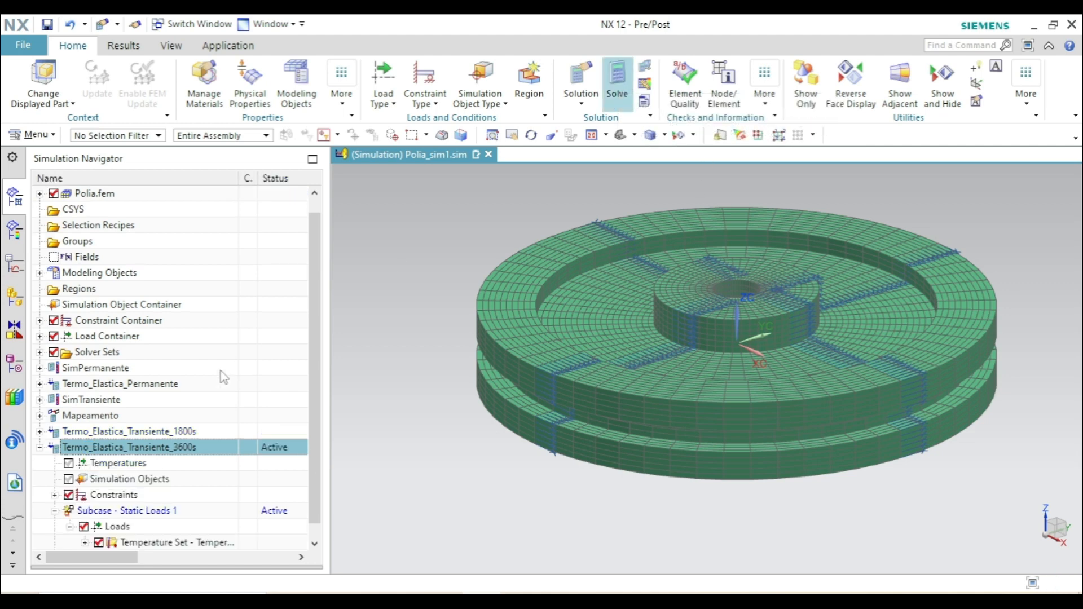
left_click(39, 447)
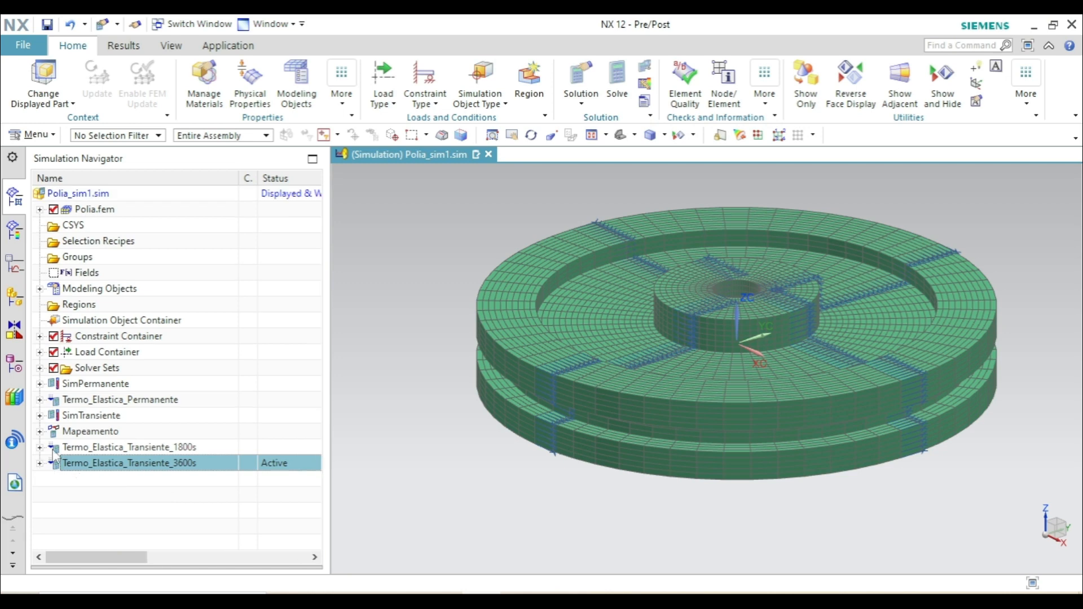
- Activate the Termo_Elastica_Transiente_1800s solution and solve it with the default solve settings
double_click(90, 448)
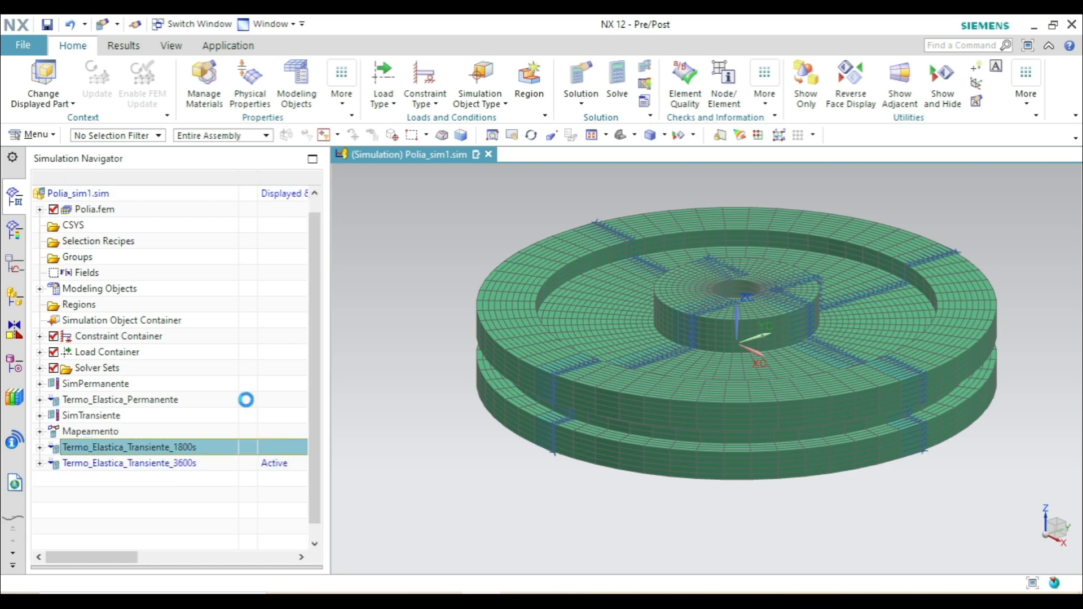
left_click(617, 82)
left_click(225, 423)
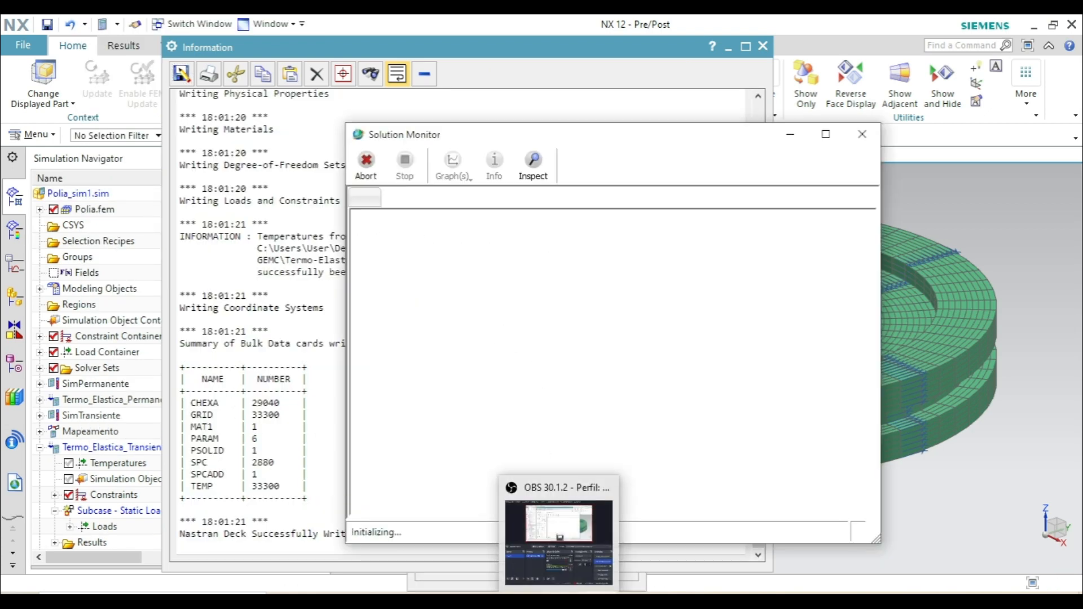
left_click(580, 511)
left_click(1019, 439)
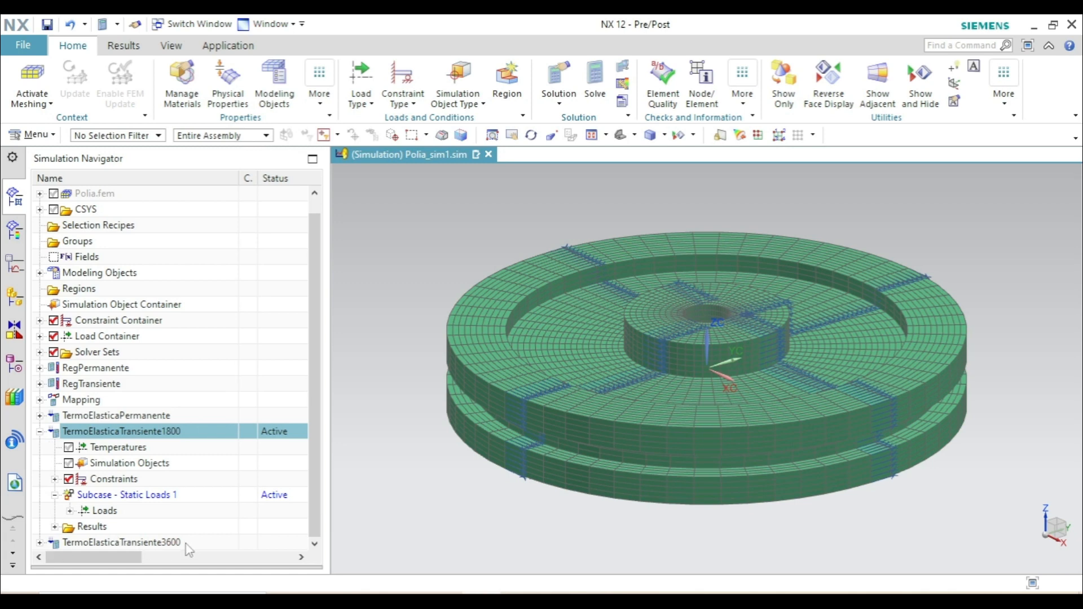
- Load the structural results of TermoElasticaTransiente1800 and TermoElasticaTransiente3600 for post-processing, and collapse the other solutions' result branches
left_click(55, 527)
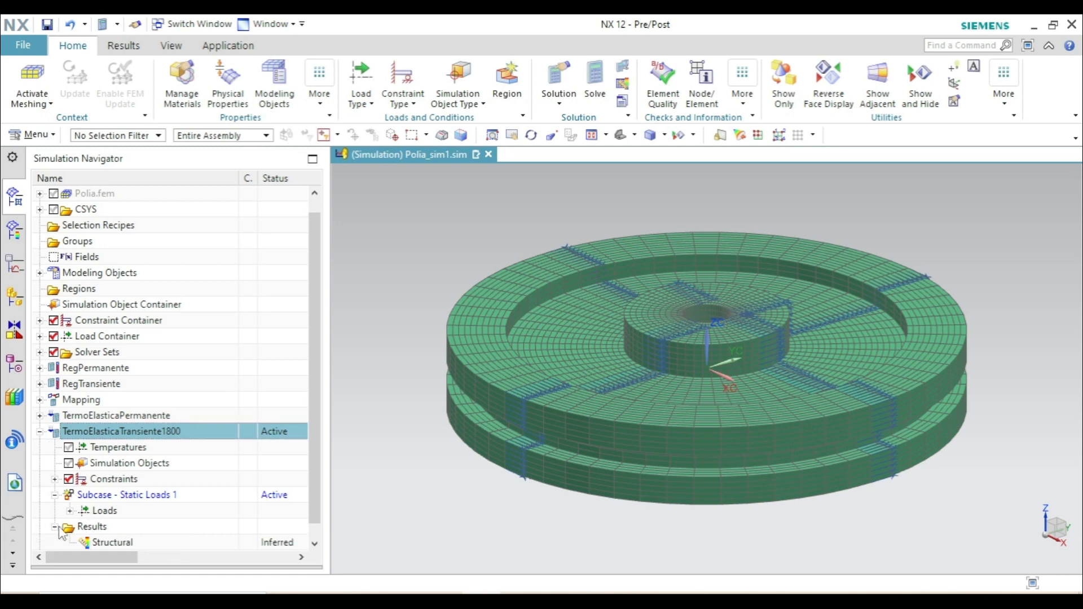
double_click(121, 526)
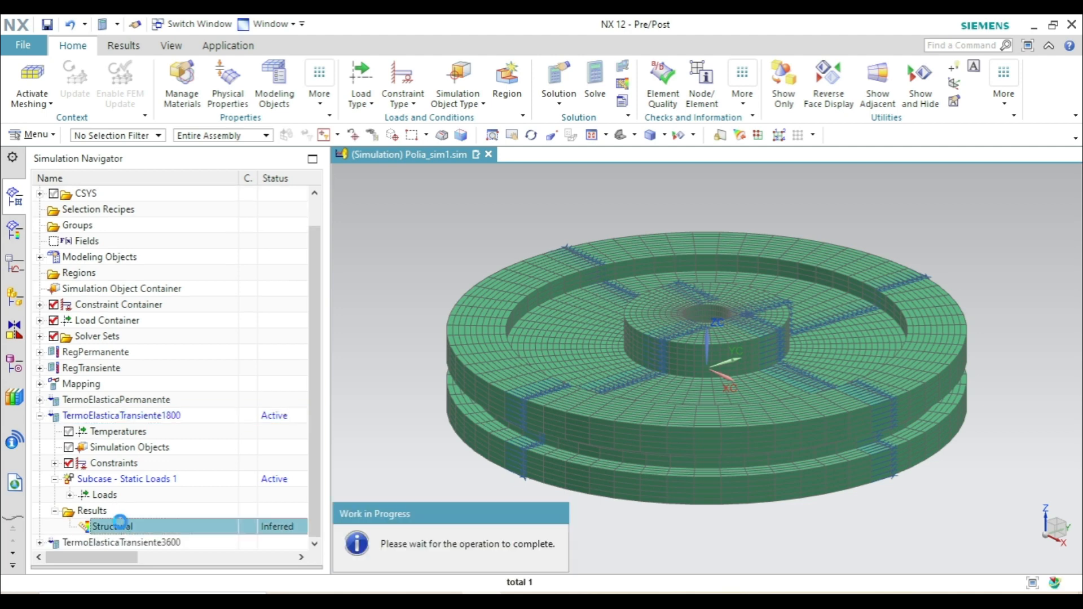
left_click(39, 210)
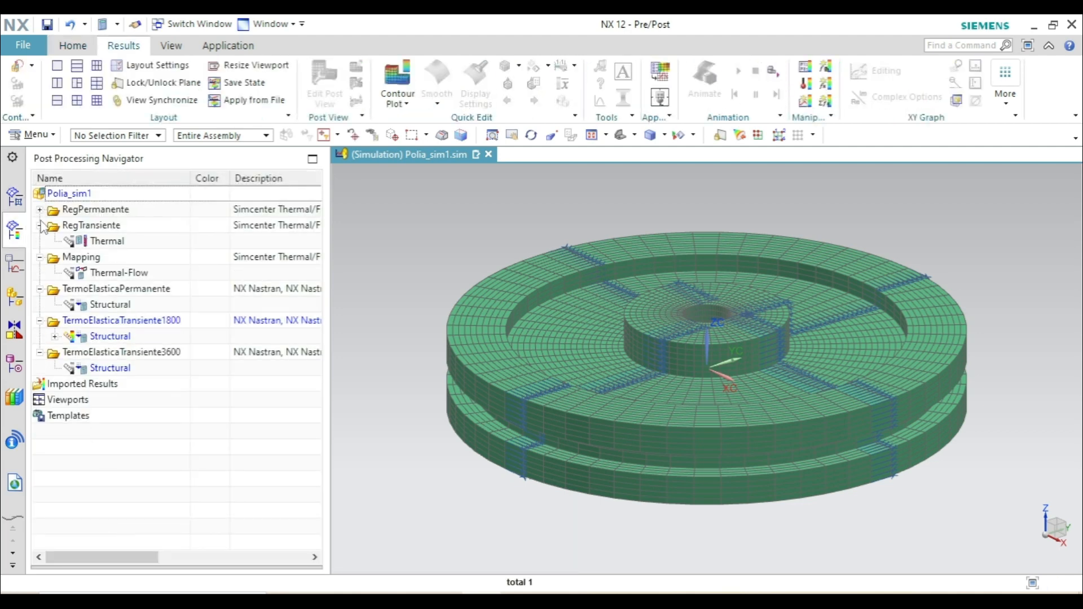
left_click(39, 225)
left_click(40, 242)
left_click(40, 257)
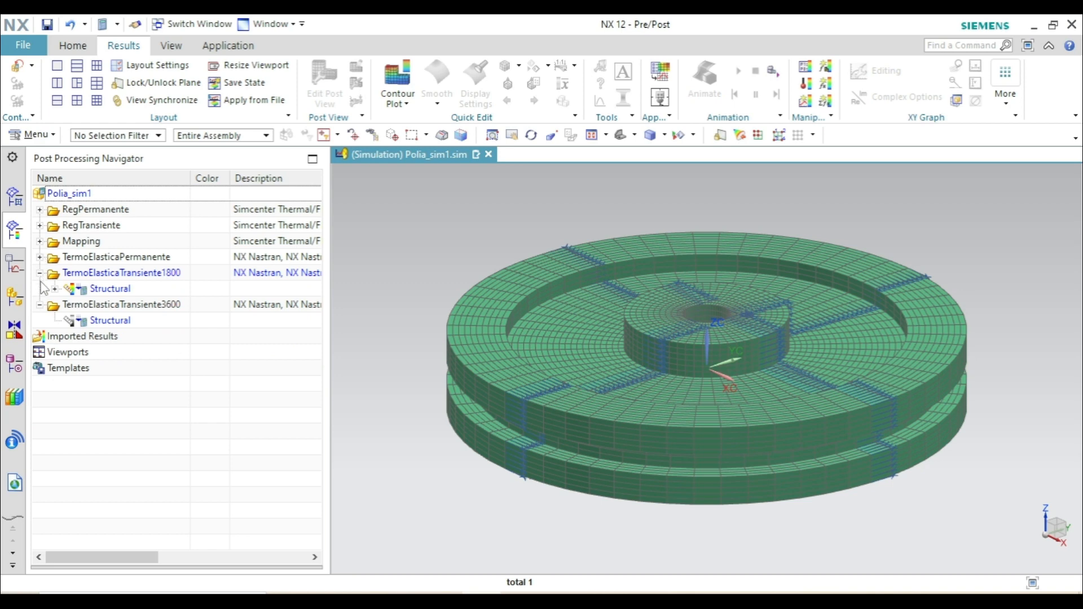
double_click(98, 320)
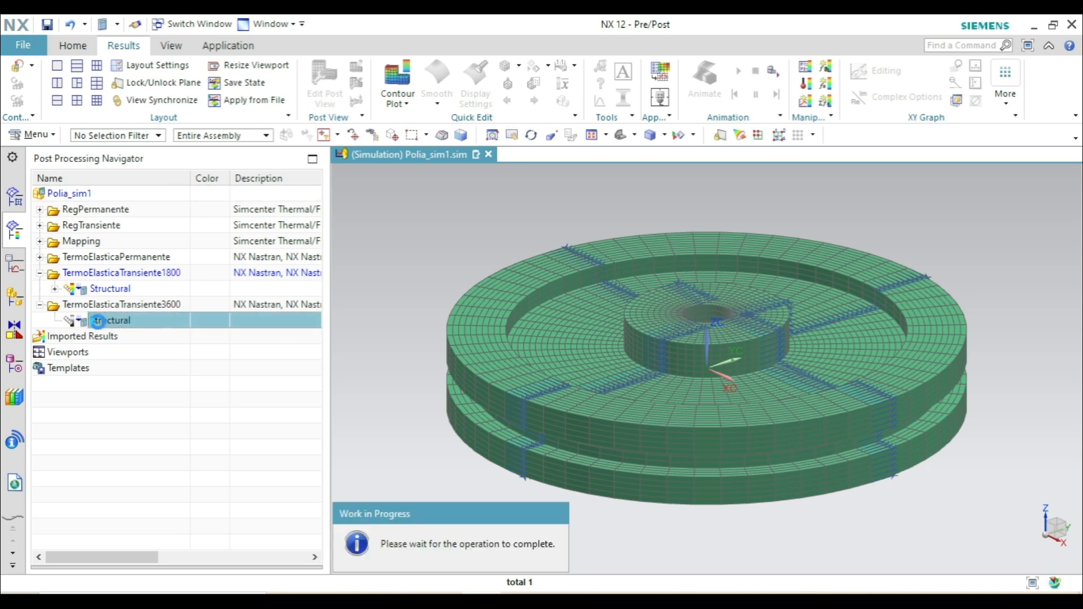
- Plot the X component of nodal displacement for TermoElasticaTransiente1800 and set the edge display to None
left_click(54, 289)
left_click(69, 305)
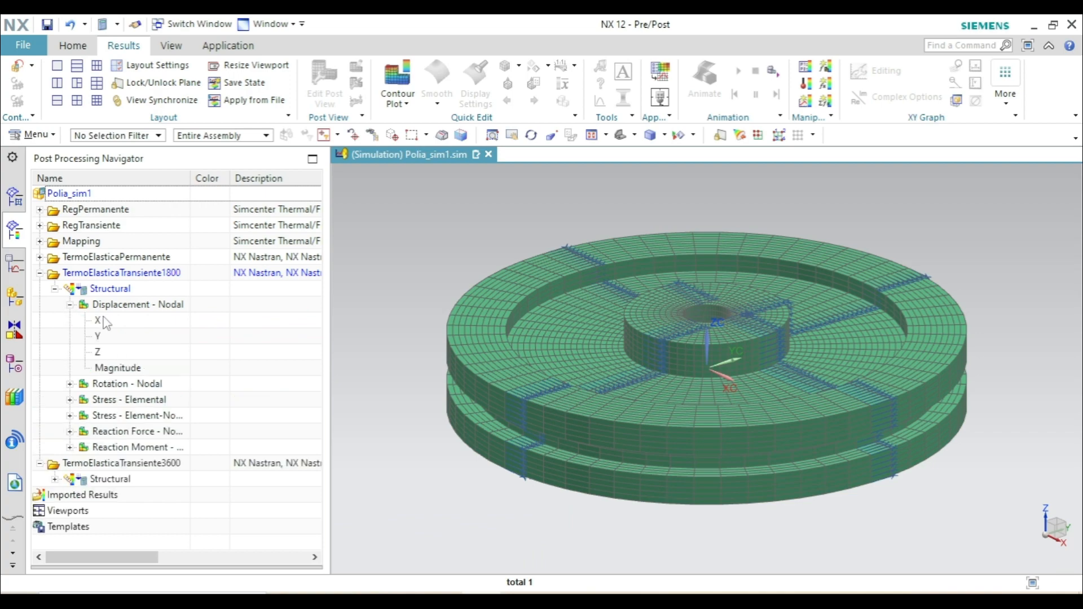
double_click(112, 323)
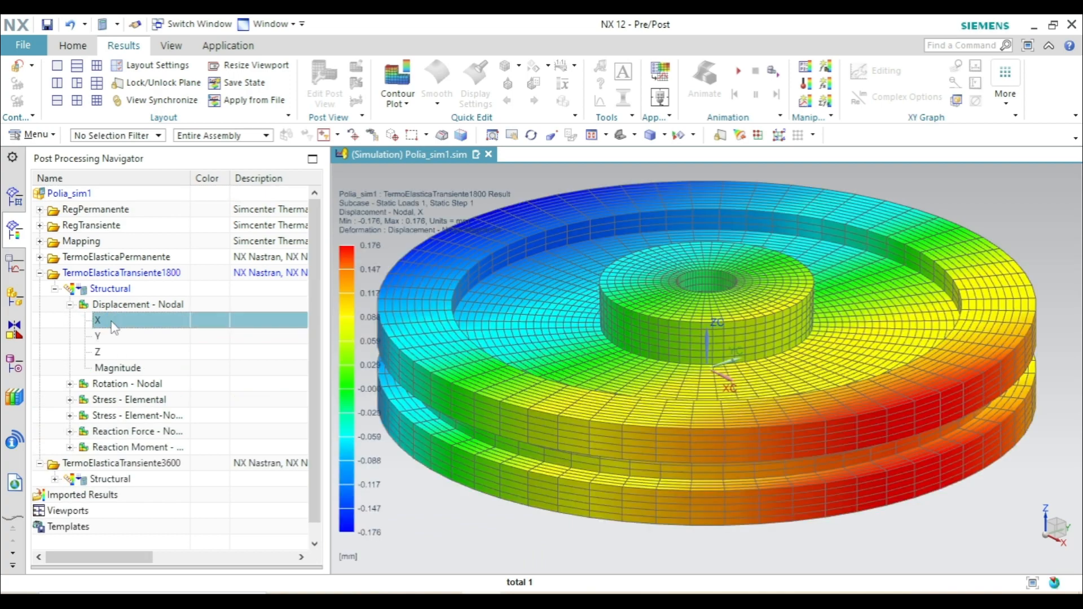
left_click(518, 65)
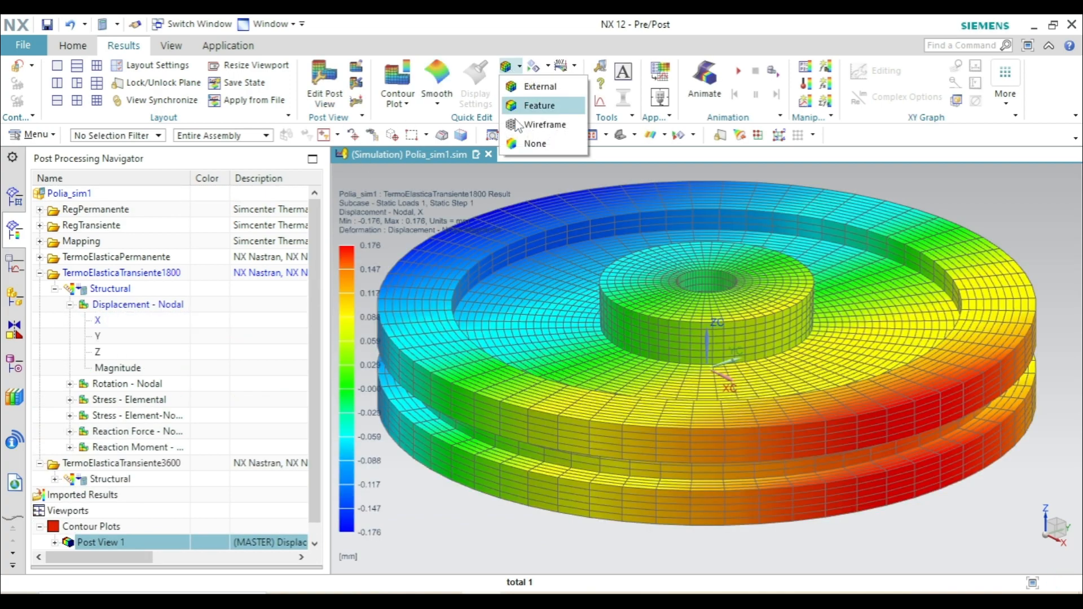
left_click(528, 141)
- Section the displacement plot with the cutting plane and orient the pulley to the top view
left_click(509, 85)
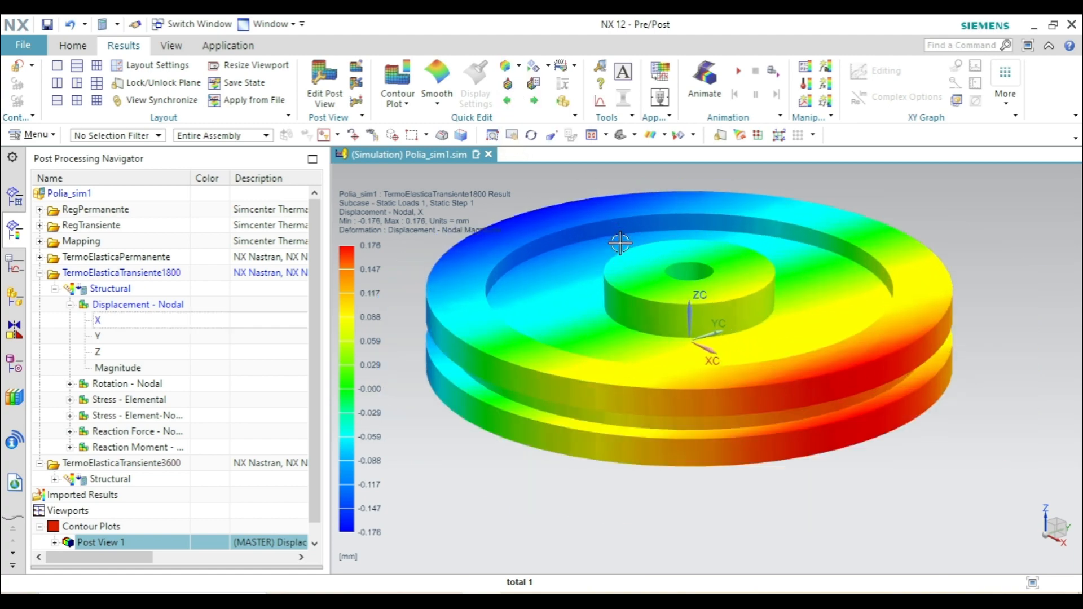
left_click(509, 85)
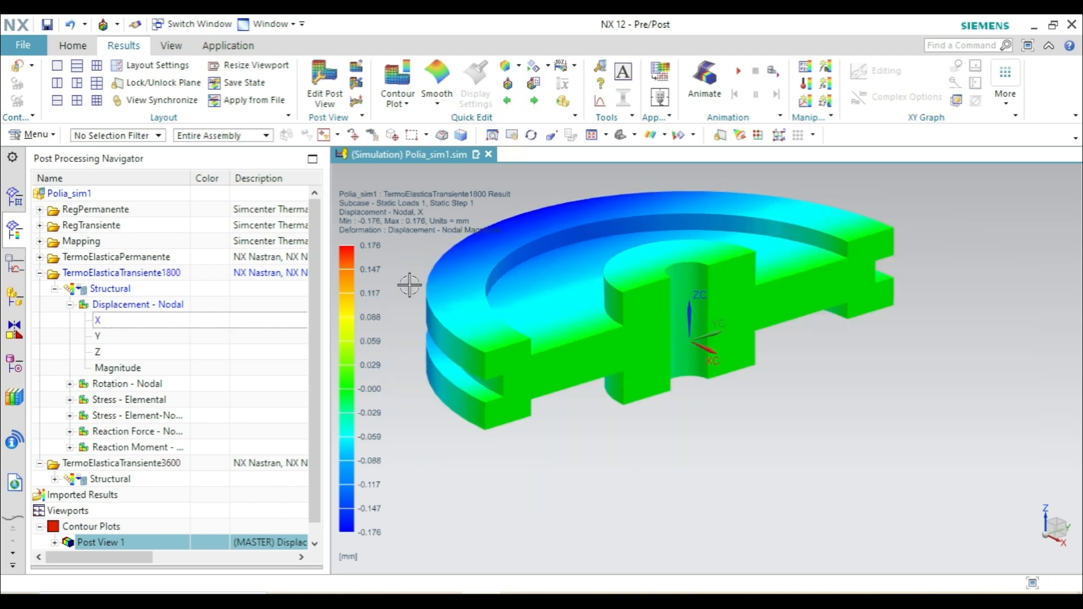
left_click(634, 135)
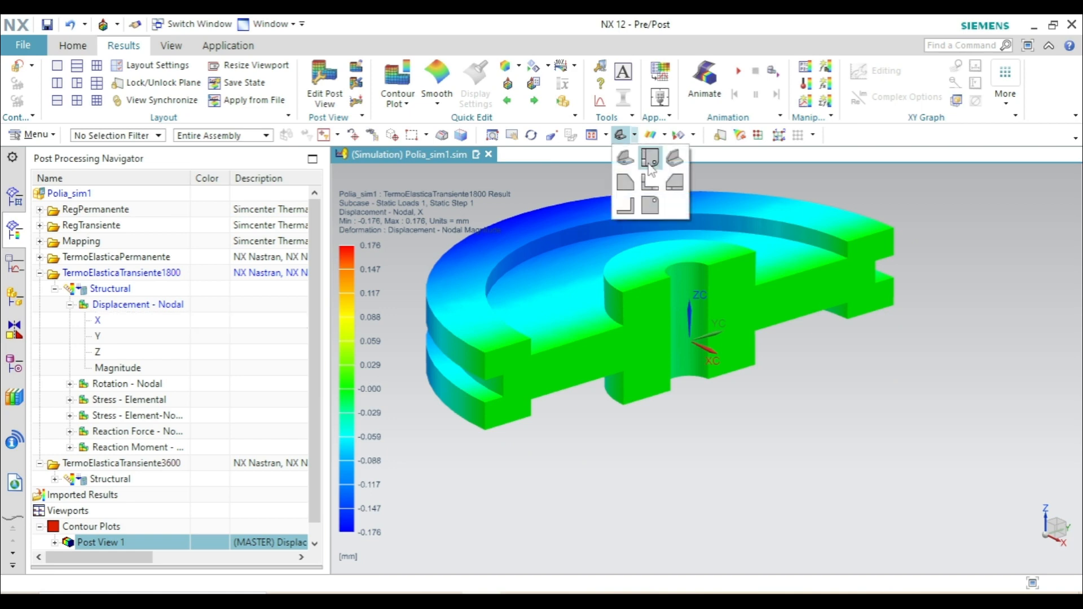
left_click(649, 154)
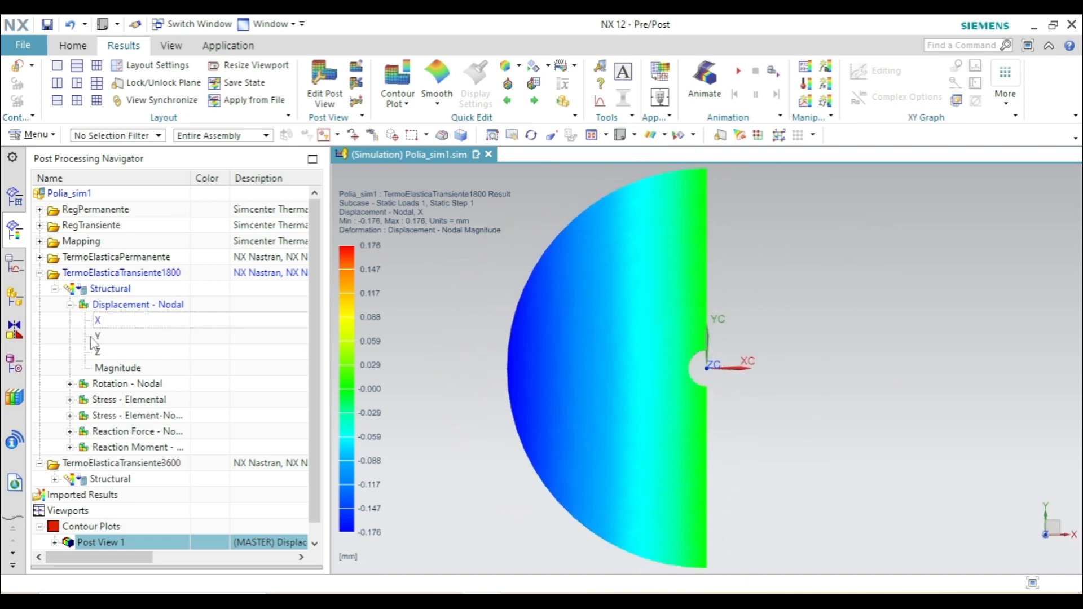
- Plot the Y component of nodal displacement and identify its values at the two points where the cut meets the bore edge
double_click(116, 339)
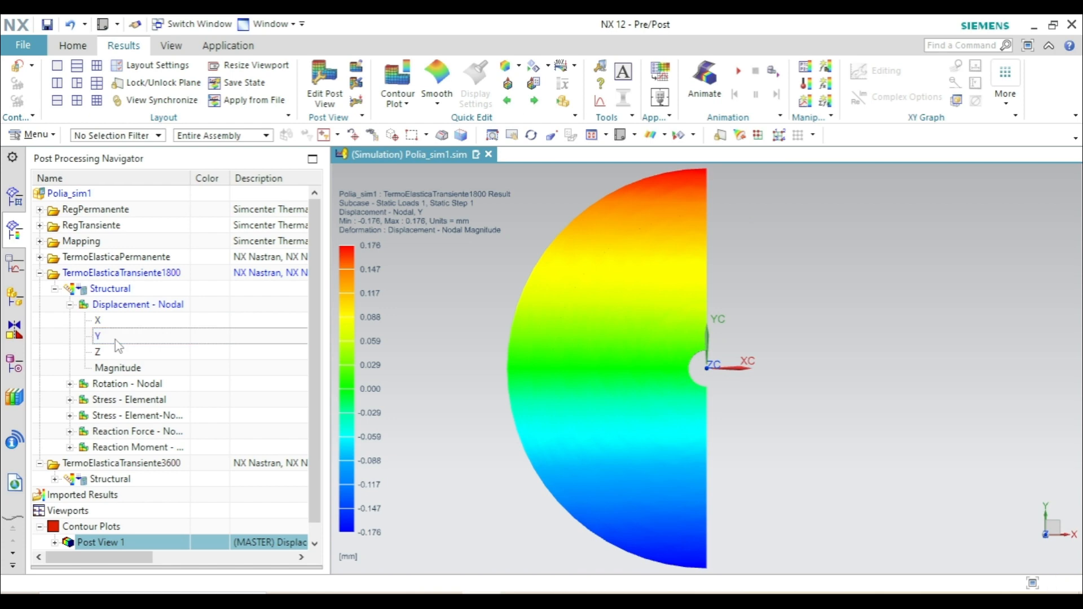
scroll(710, 368, "up", 5)
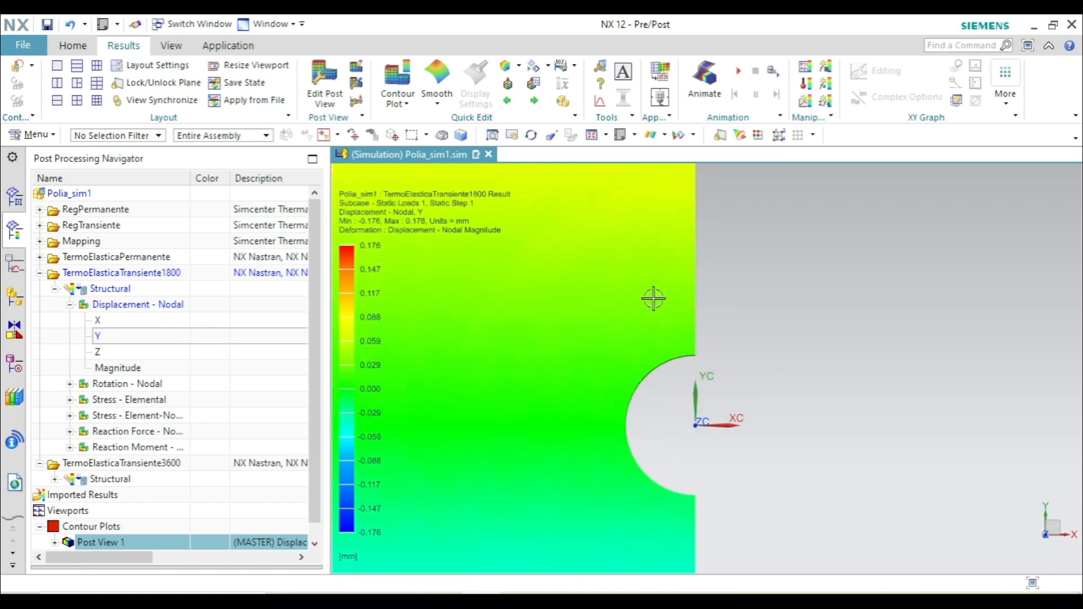
left_click(603, 85)
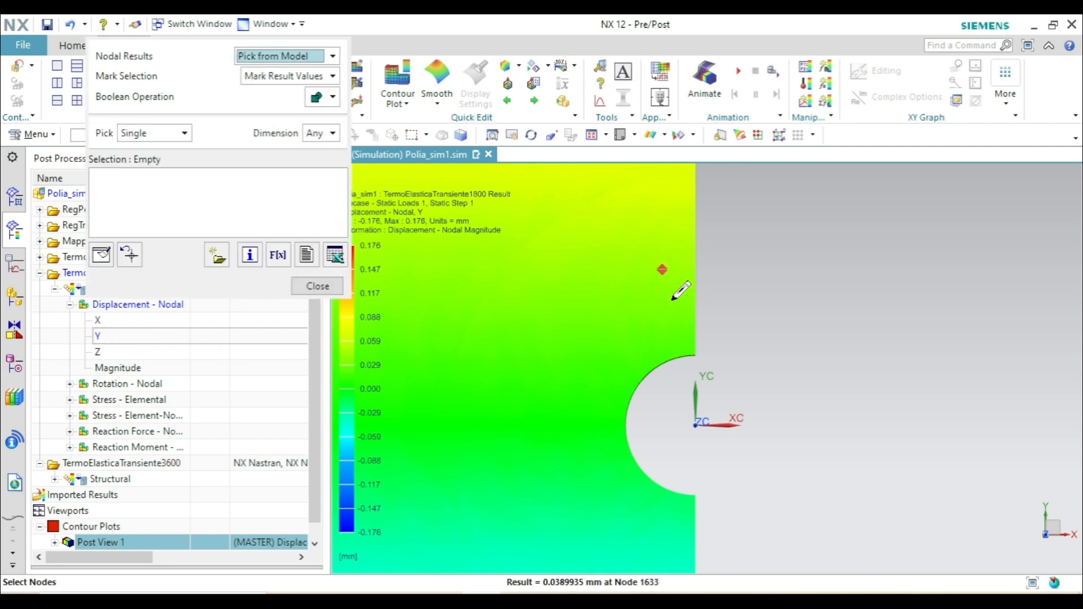
left_click(689, 355)
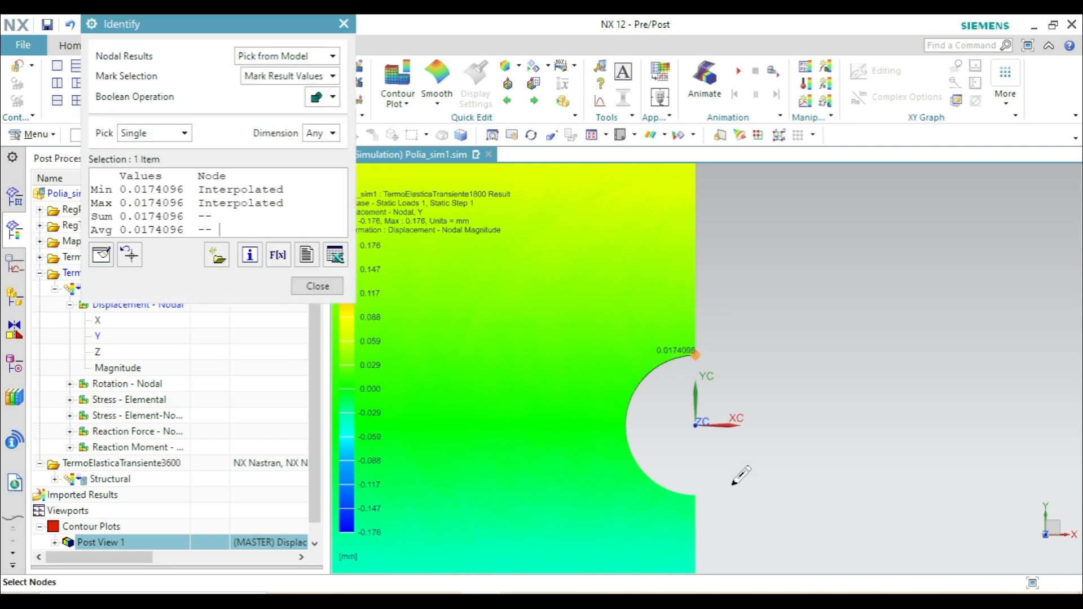
left_click(693, 494)
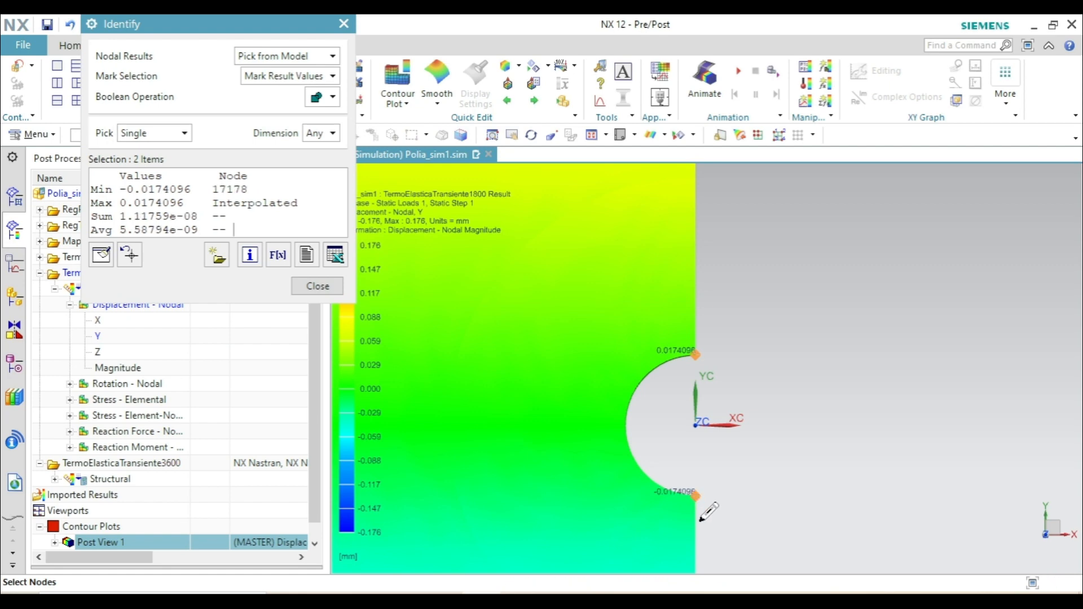
scroll(697, 512, "up", 1)
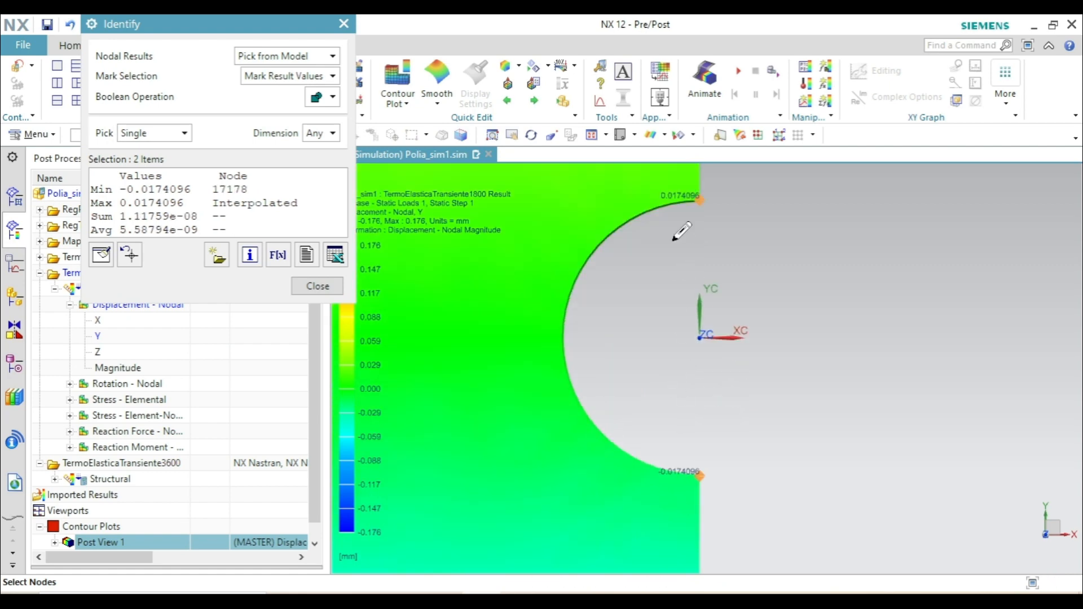
scroll(685, 249, "down", 1)
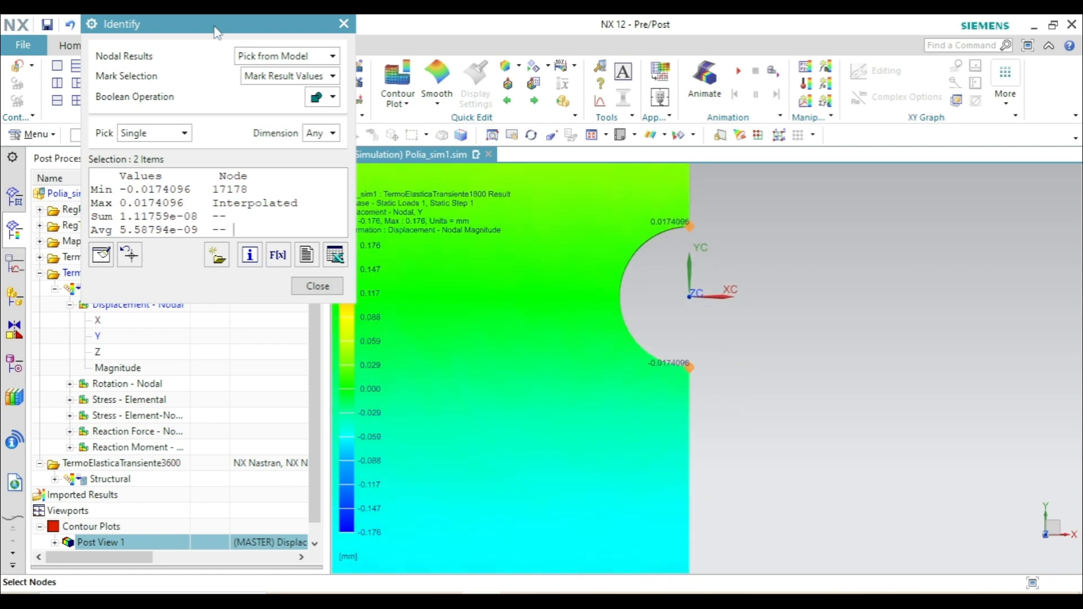
left_click_drag(217, 33, 337, 111)
left_click(437, 368)
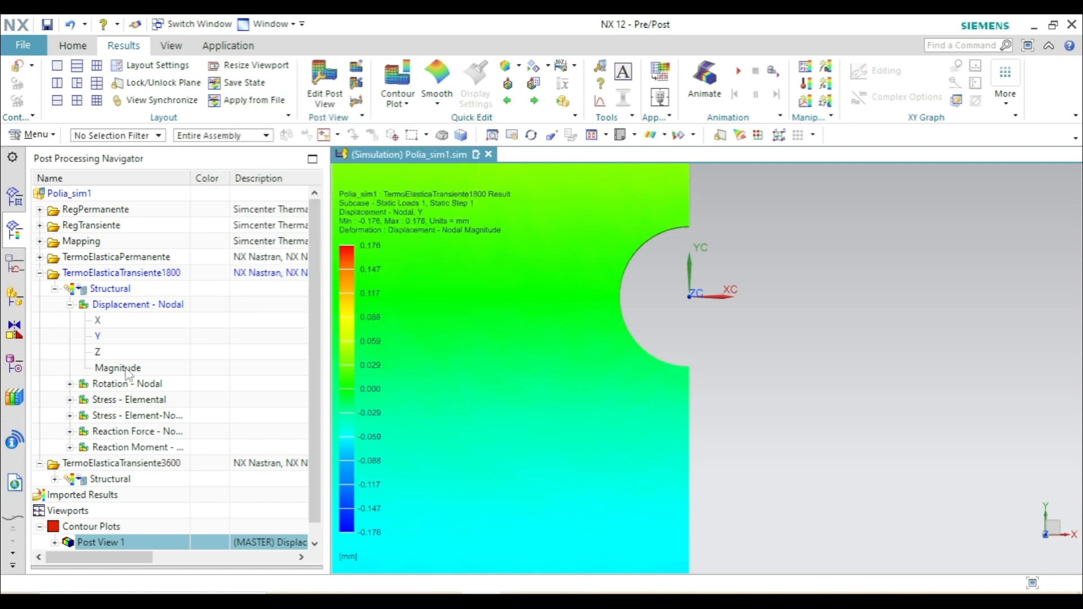
- Switch the plot to X displacement and change the absolute rectangular cutting plane to the Y direction
left_click(110, 322)
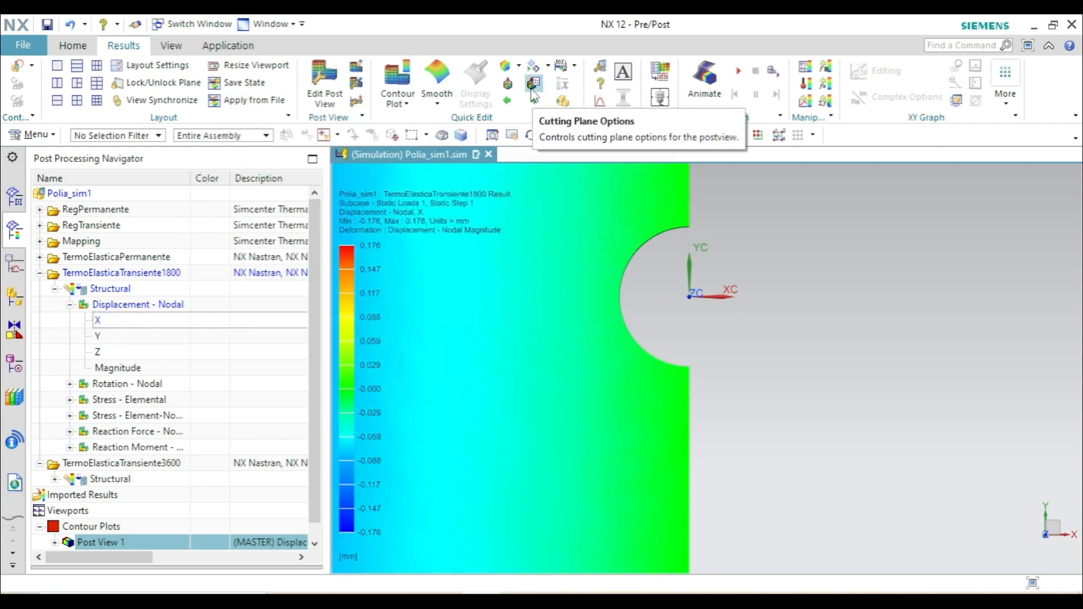
left_click(562, 102)
left_click(410, 140)
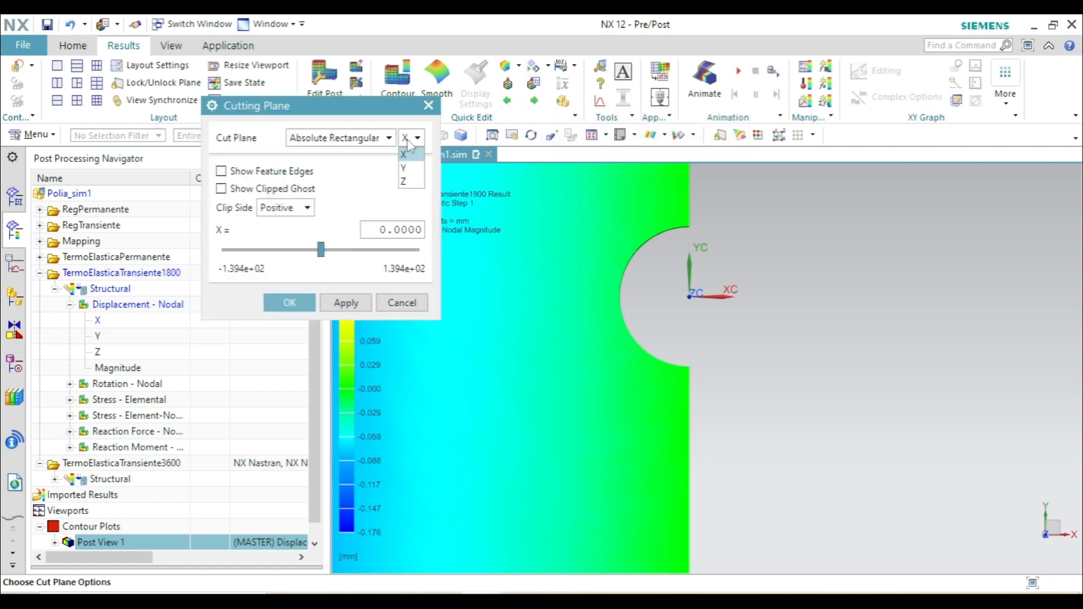
left_click(409, 168)
left_click(288, 302)
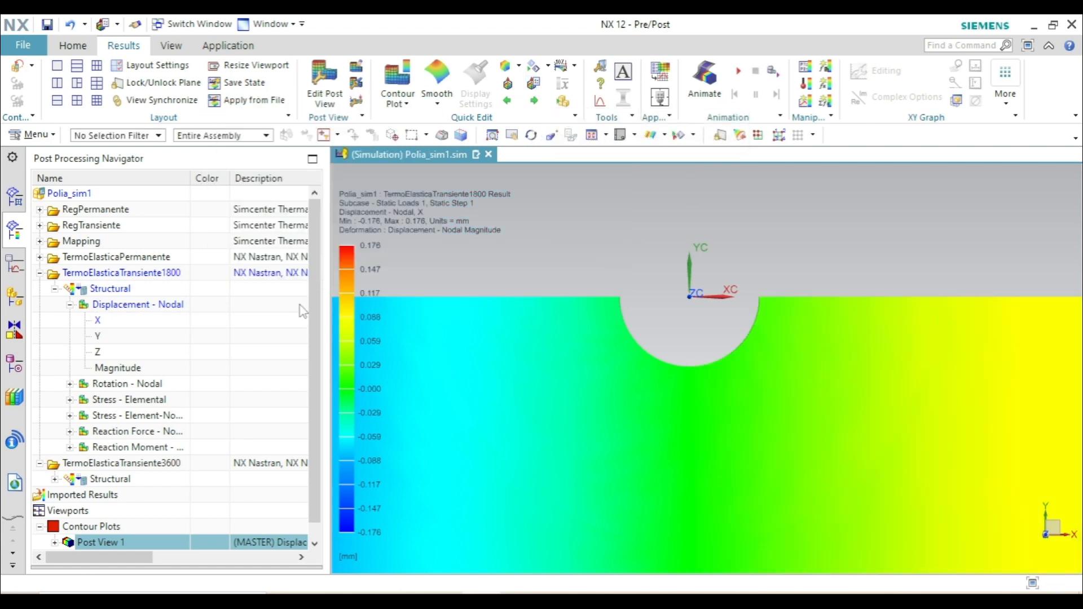
- Identify the X displacement at both ends of the bore's cut edge, and collapse the TermoElasticaTransiente1800 results
left_click(600, 84)
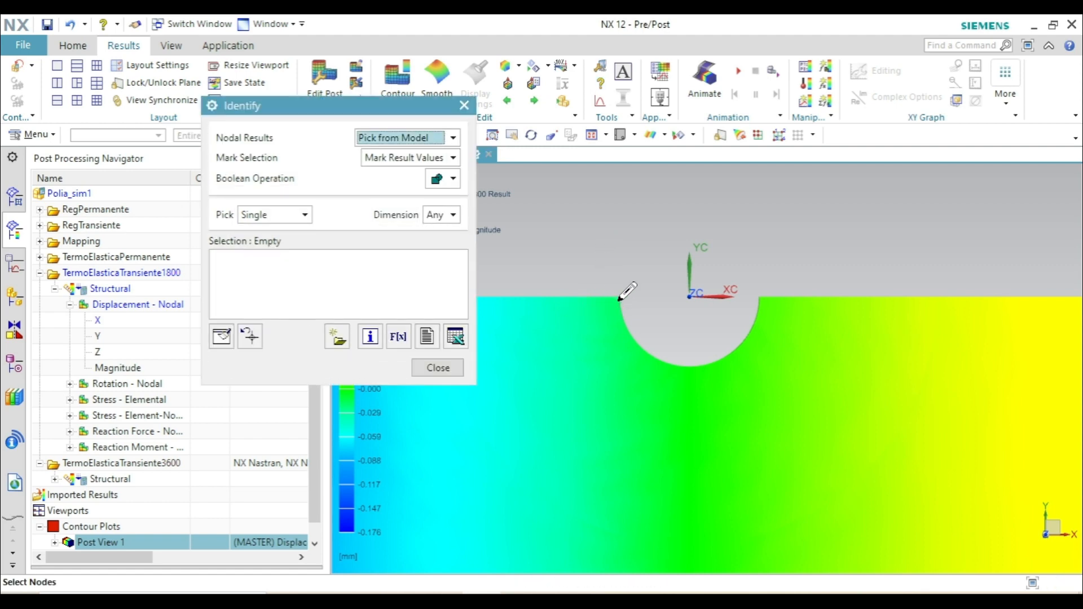
left_click(610, 301)
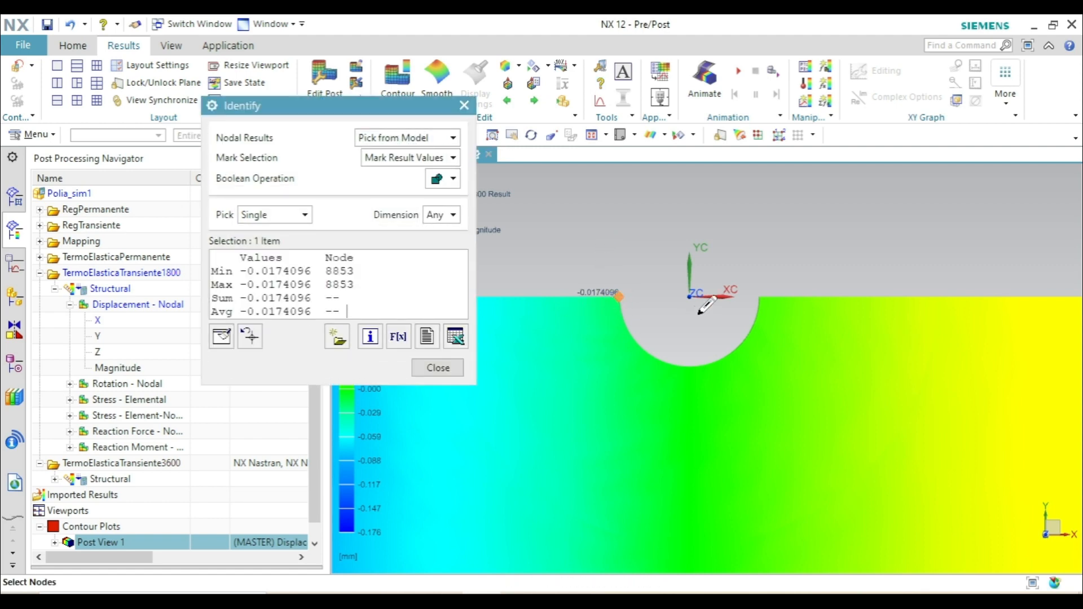
left_click(763, 299)
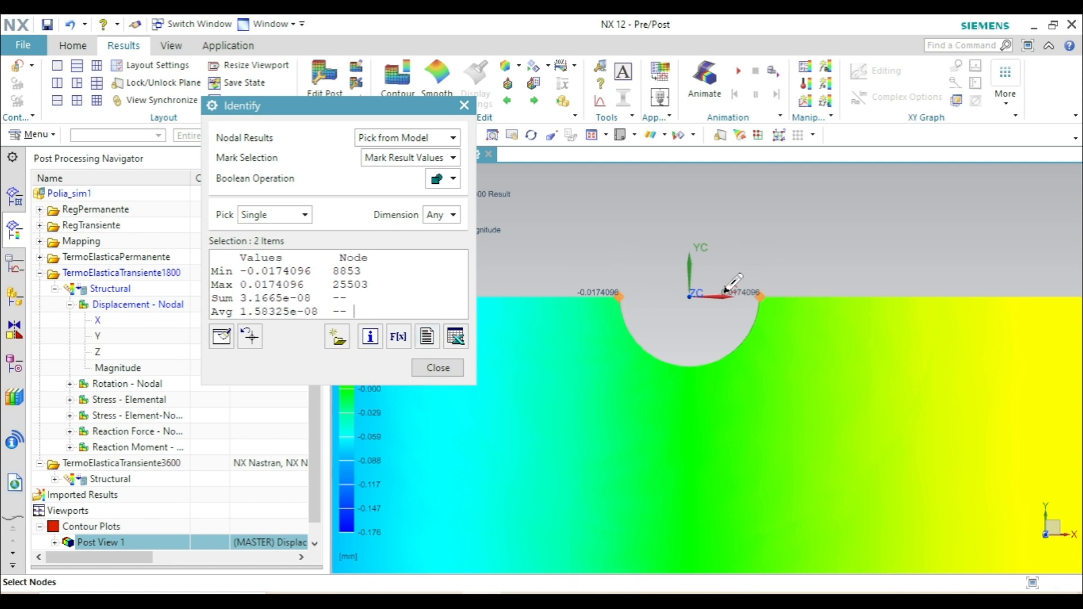
scroll(608, 273, "up", 2)
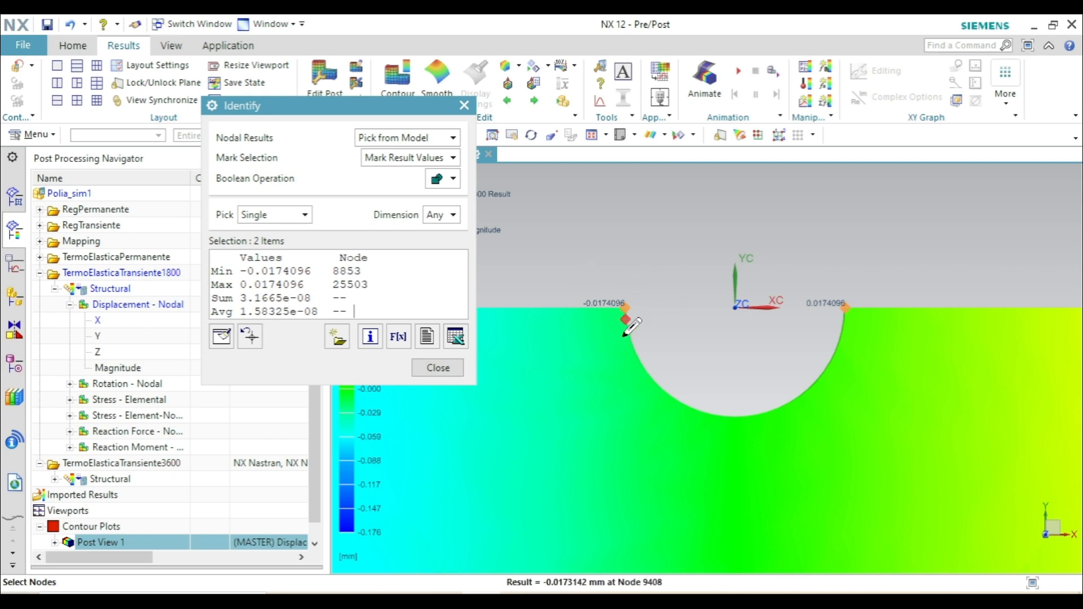
left_click(454, 366)
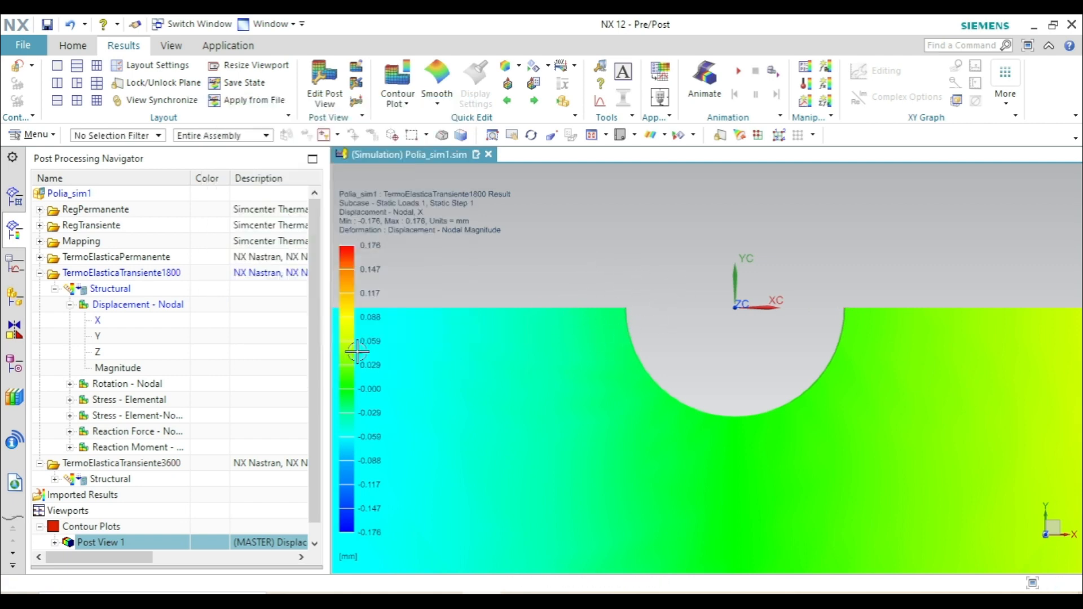
left_click(39, 273)
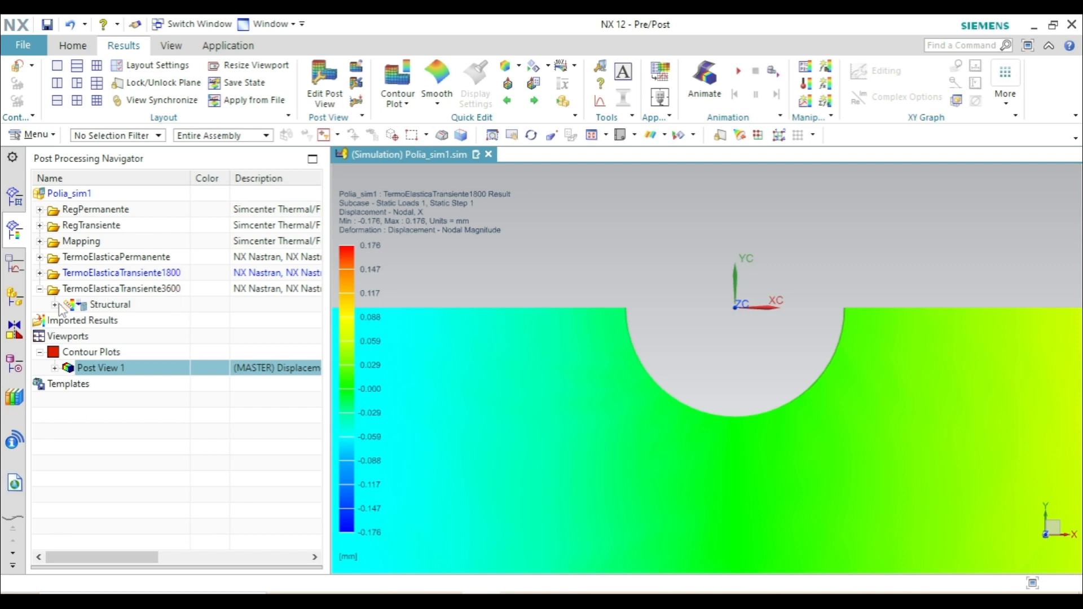
- Plot the X component of nodal displacement for TermoElasticaTransiente3600 and section the pulley with the cutting plane
left_click(55, 305)
left_click(70, 320)
double_click(109, 337)
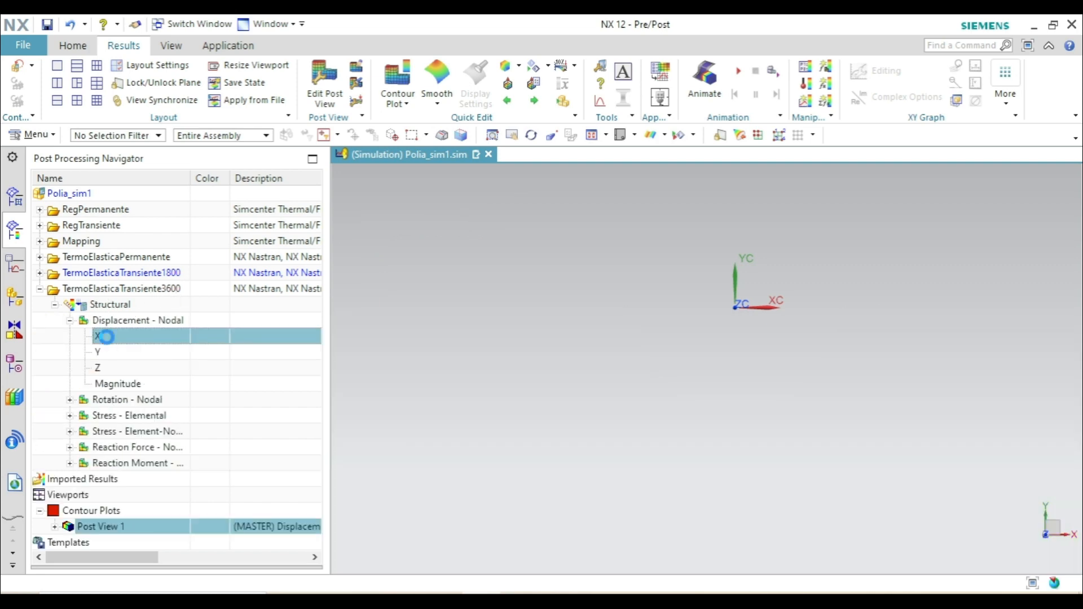
scroll(516, 201, "down", 2)
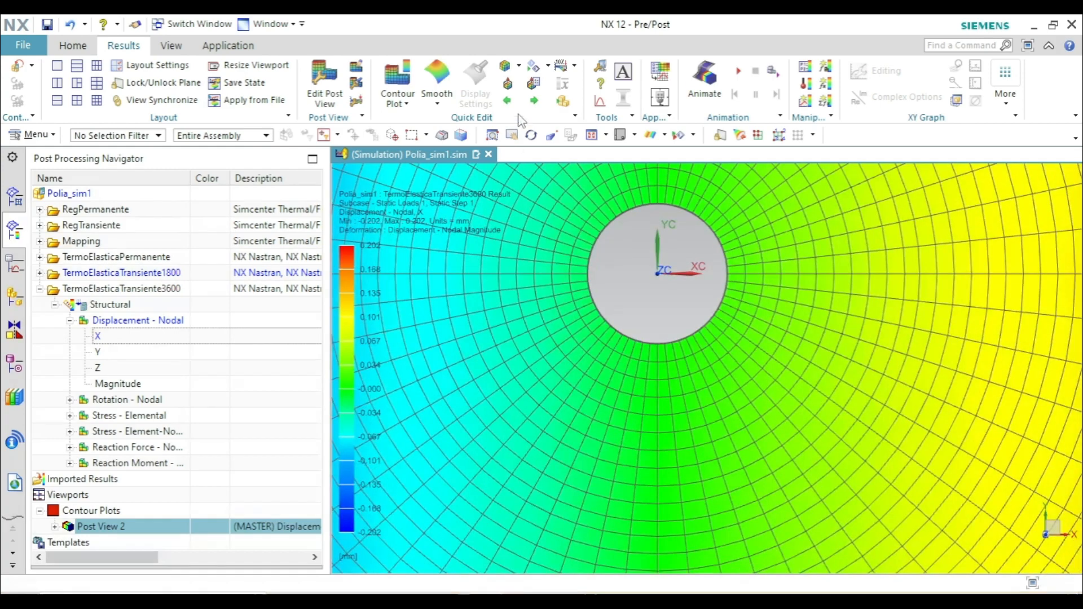
left_click(509, 84)
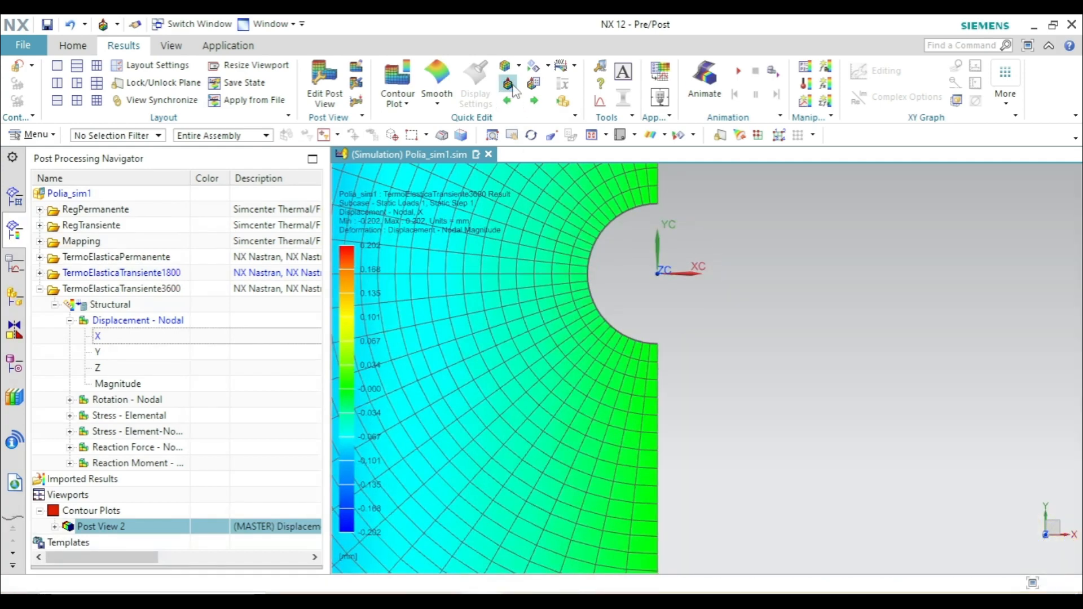
- Switch the sectioned TermoElasticaTransiente3600 plot to Y displacement and hide the element edges
double_click(130, 354)
scroll(682, 306, "down", 4)
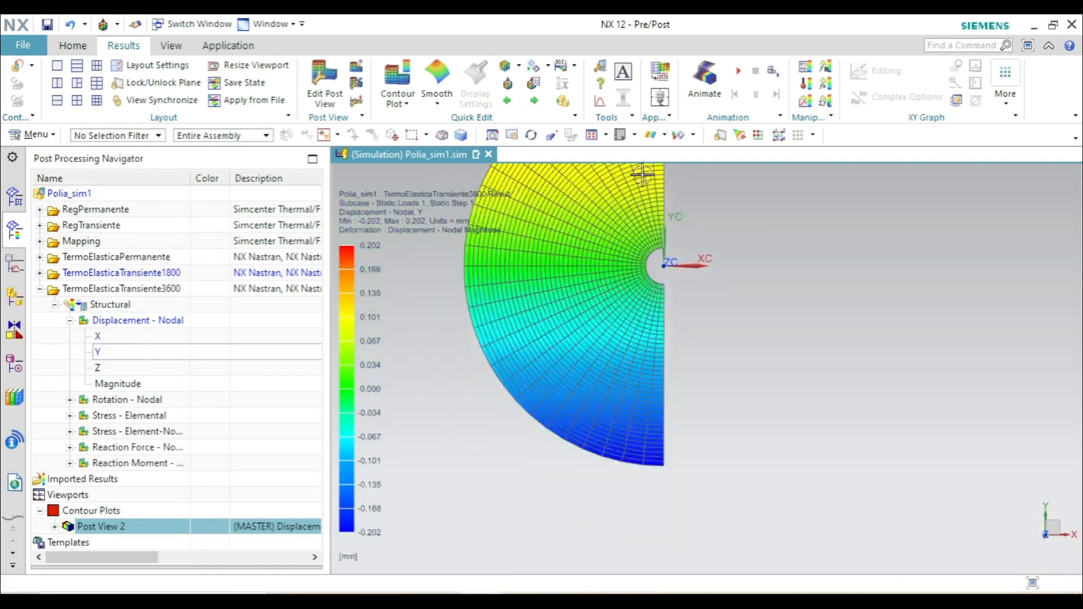
left_click(507, 134)
left_click_drag(506, 170, 506, 209)
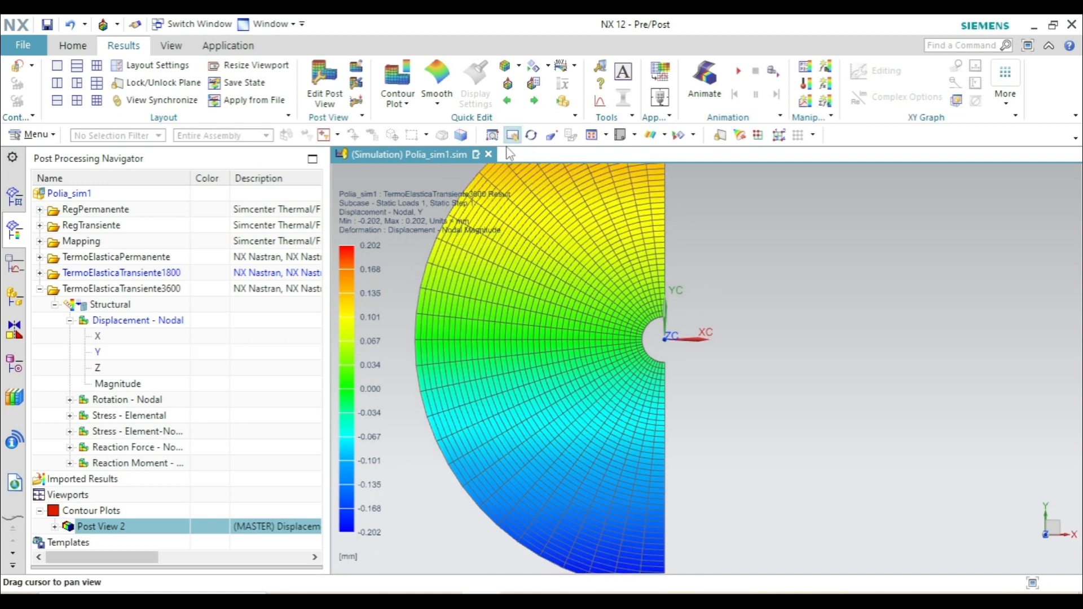
left_click(508, 133)
left_click(517, 66)
left_click(571, 143)
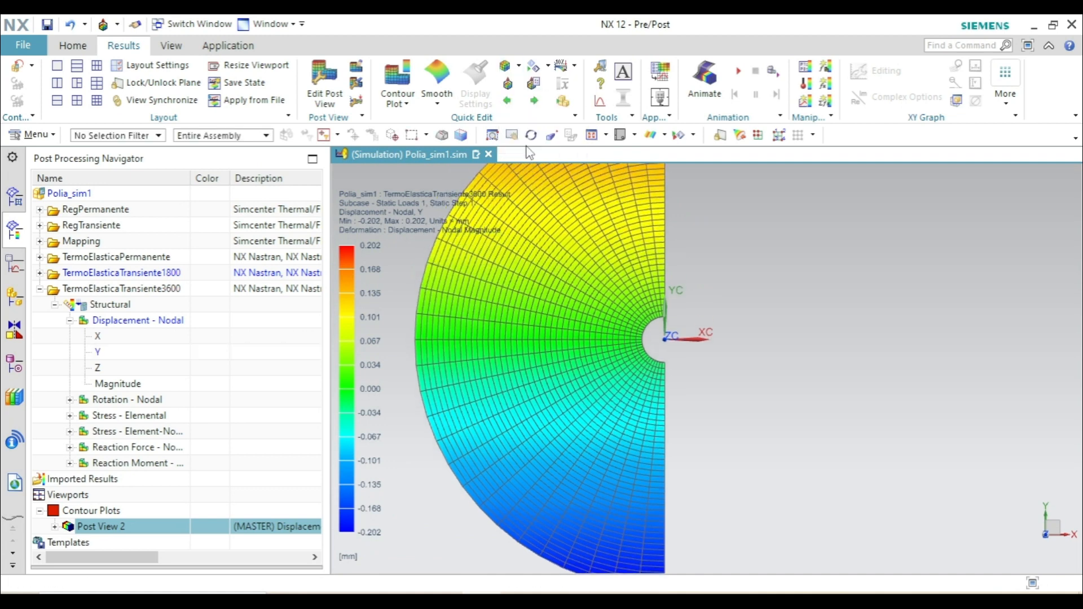
left_click(532, 139)
left_click(512, 136)
left_click_drag(544, 219, 519, 258)
scroll(550, 287, "up", 2)
scroll(593, 285, "down", 2)
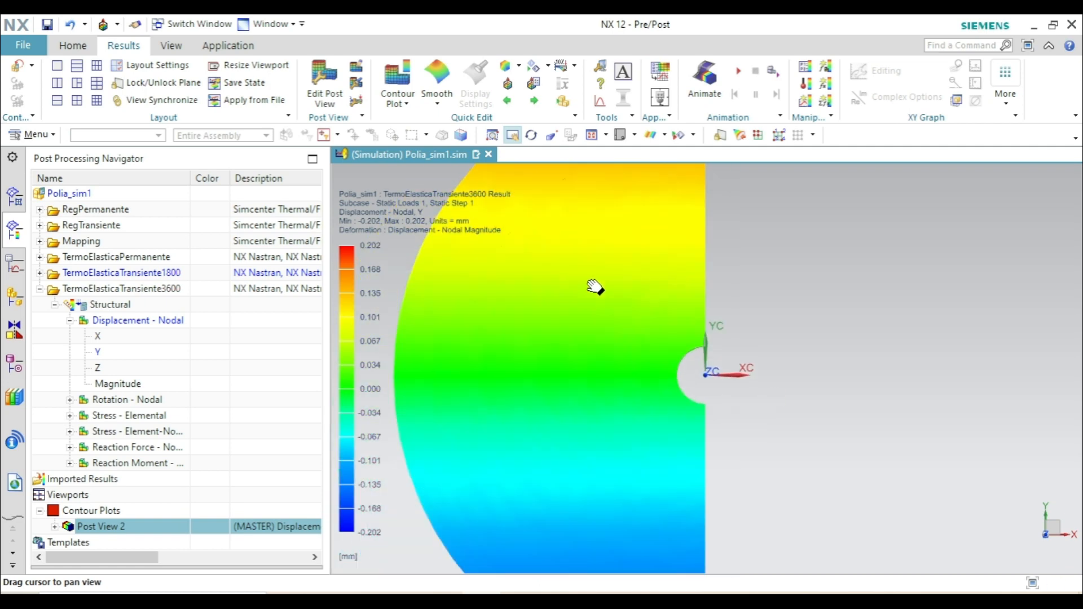
left_click(512, 136)
- Identify the Y displacement at both ends of the bore's cut edge, and collapse the TermoElasticaTransiente3600 results
left_click(600, 83)
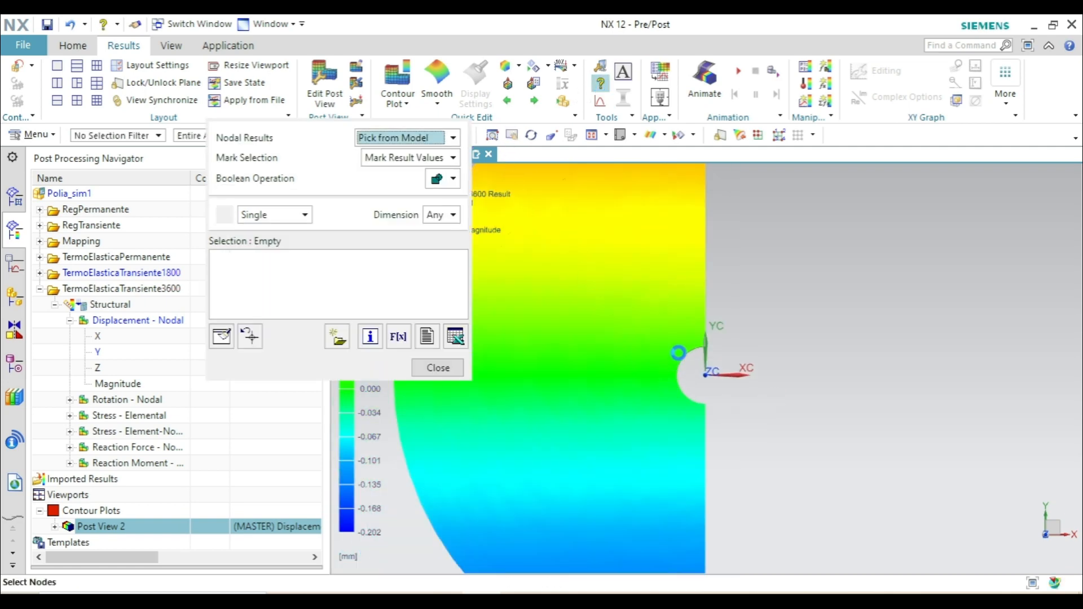
scroll(722, 353, "up", 3)
left_click(725, 350)
scroll(722, 361, "down", 2)
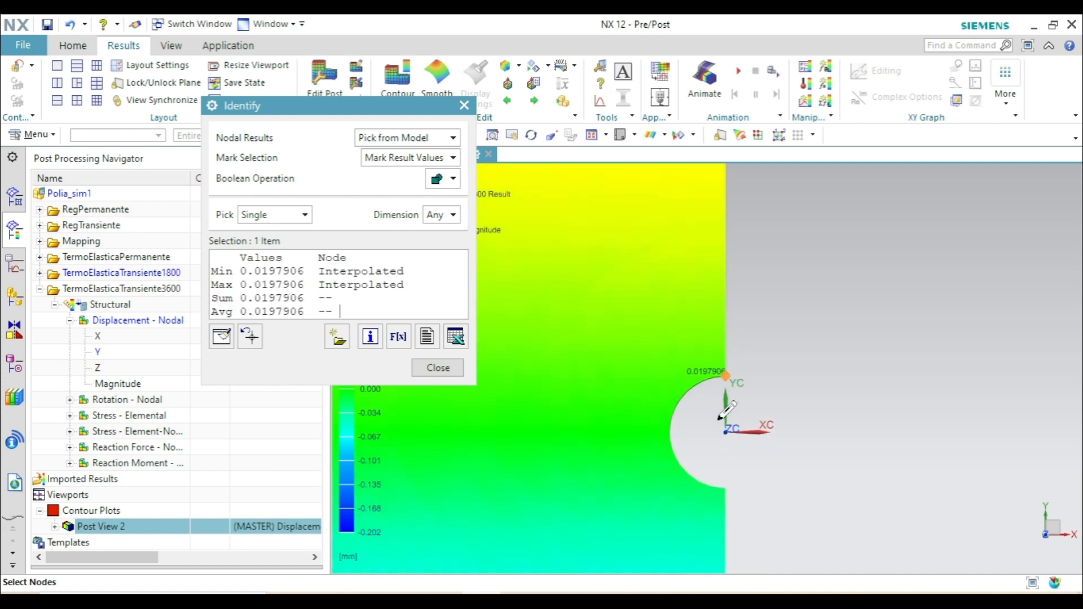
scroll(718, 485, "up", 2)
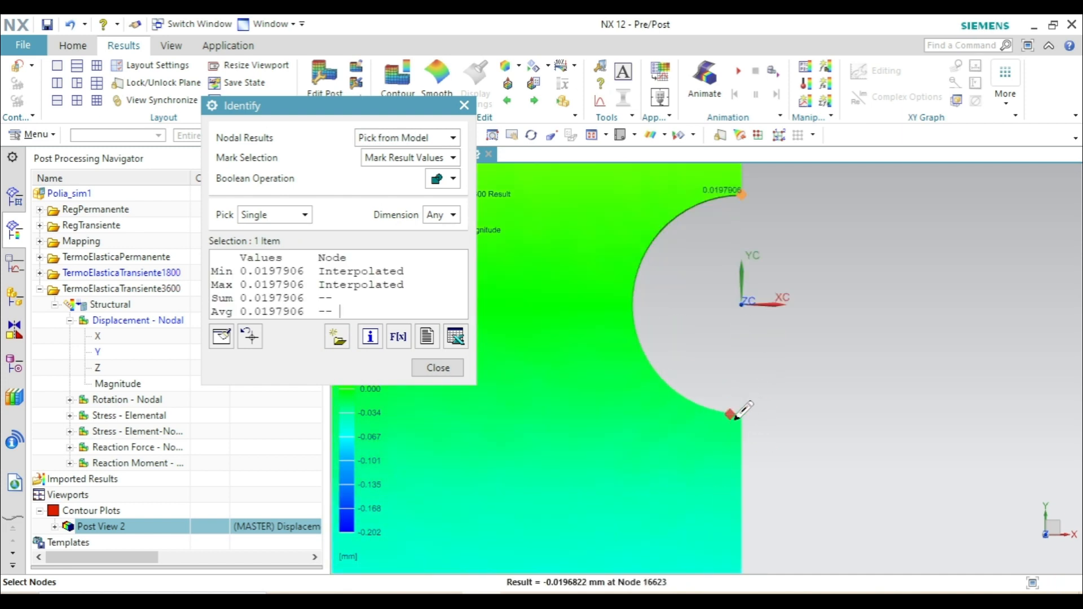
left_click(740, 412)
scroll(766, 377, "down", 1)
scroll(767, 376, "down", 1)
scroll(774, 305, "up", 1)
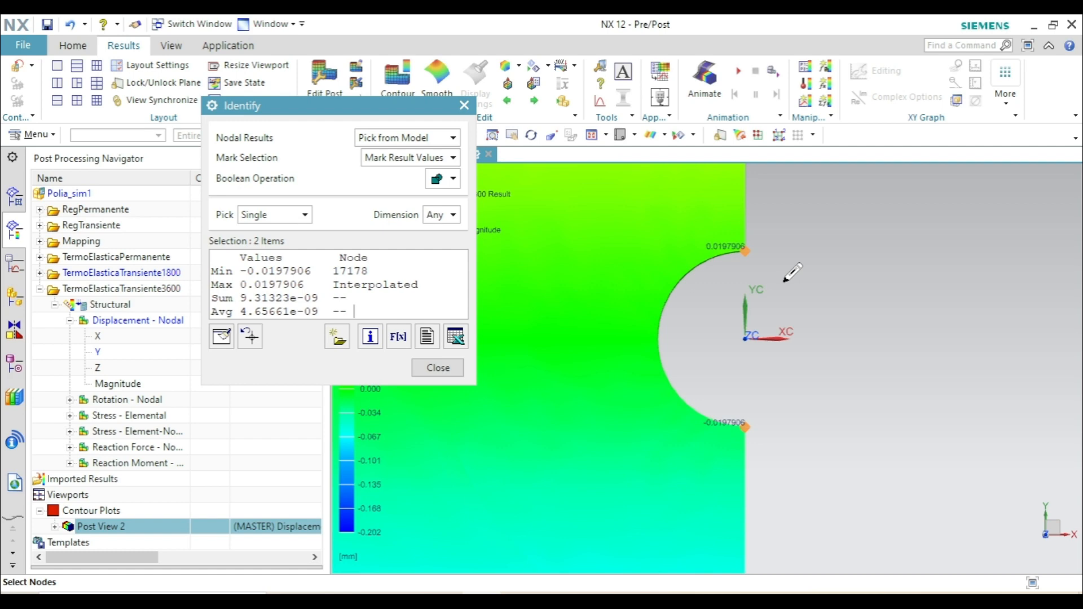
left_click(427, 372)
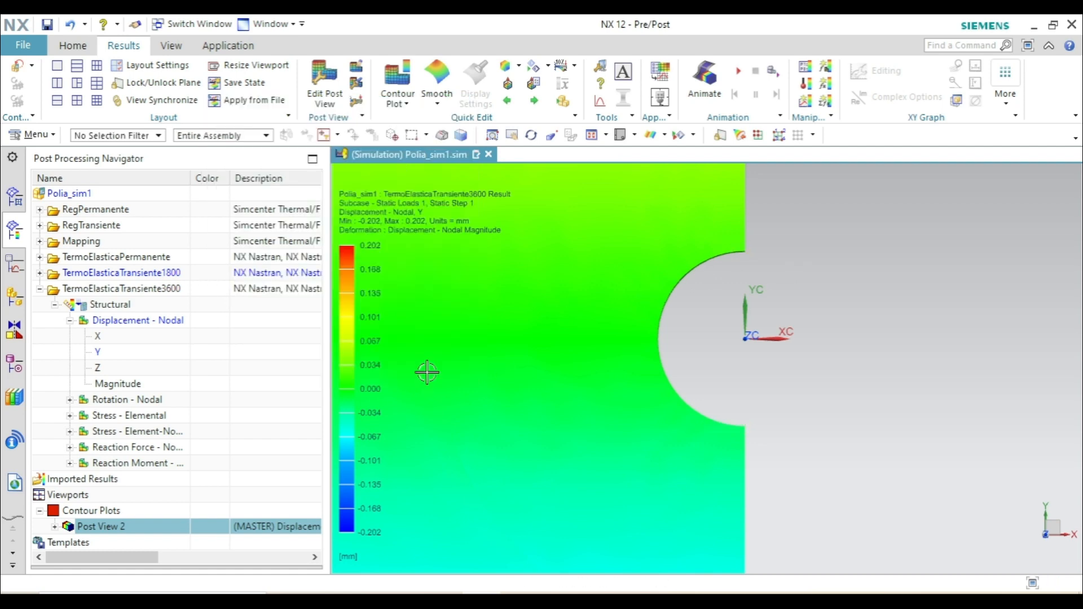
left_click(39, 289)
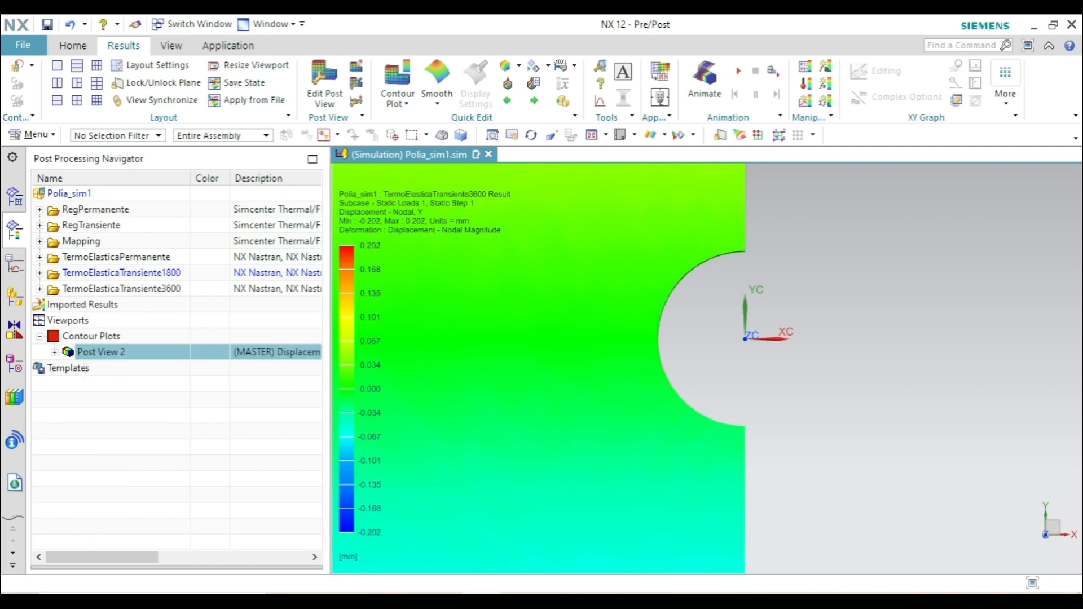
key("alt+Tab")
left_click(1040, 437)
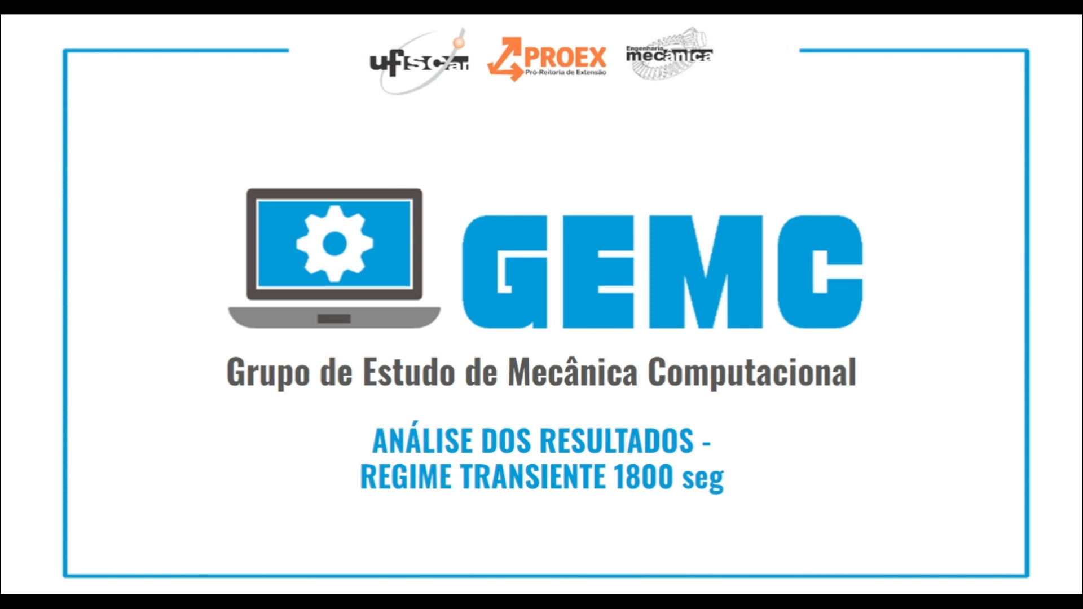